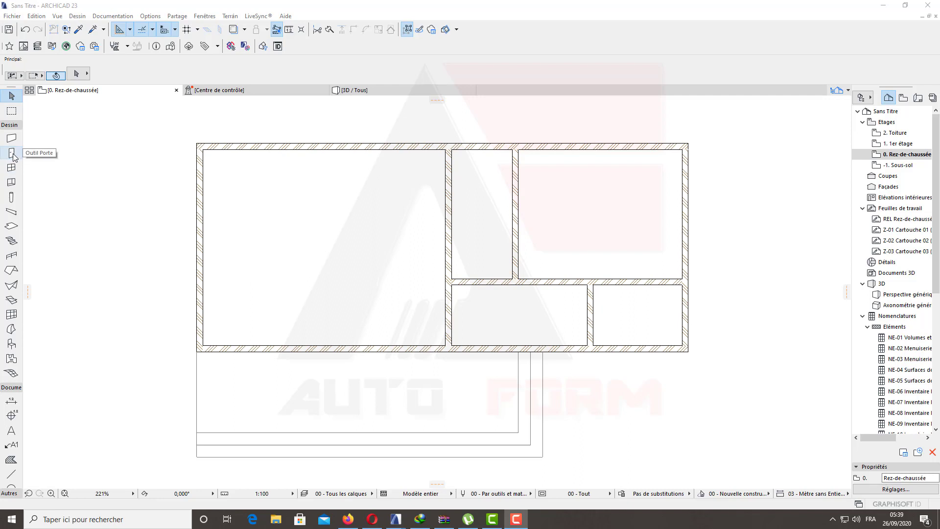
# - Start the Door tool, bring up its default settings and enlarge the settings window
pyautogui.click(378, 241)
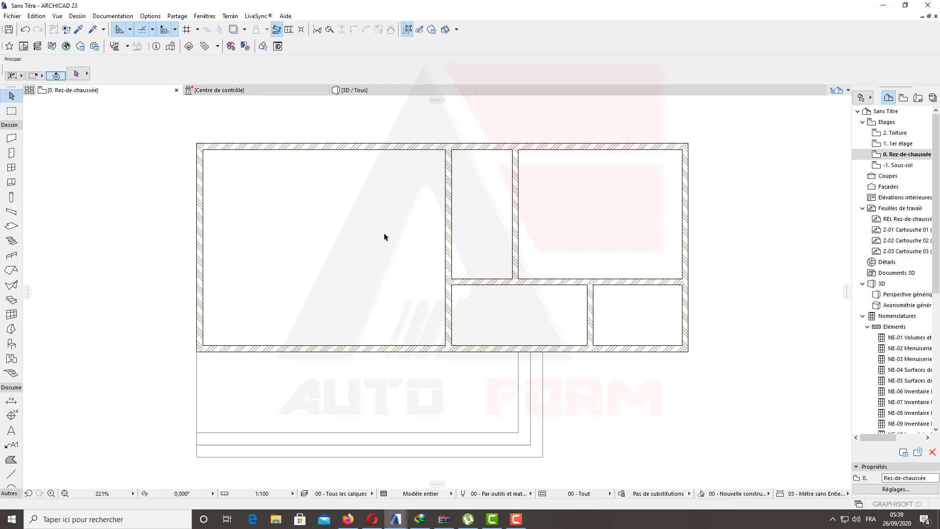
pyautogui.click(11, 155)
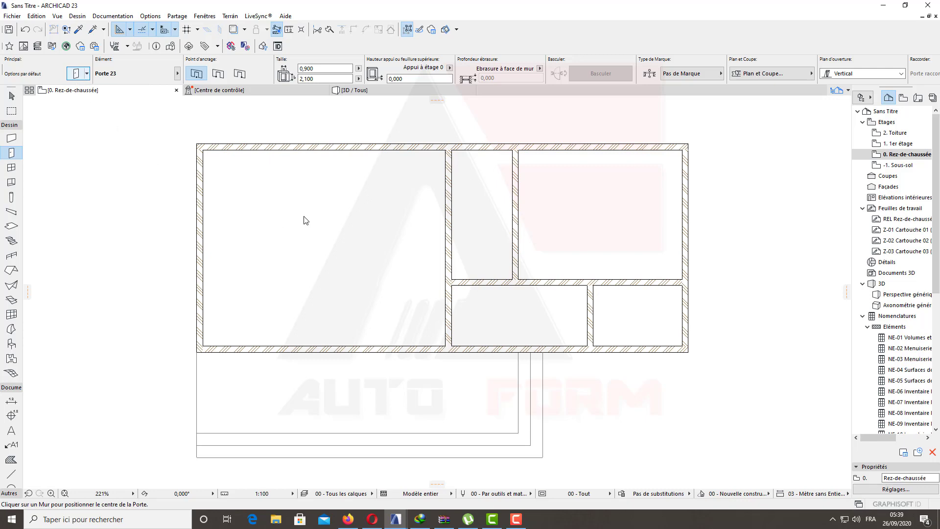
pyautogui.hotkey('ctrl', 't')
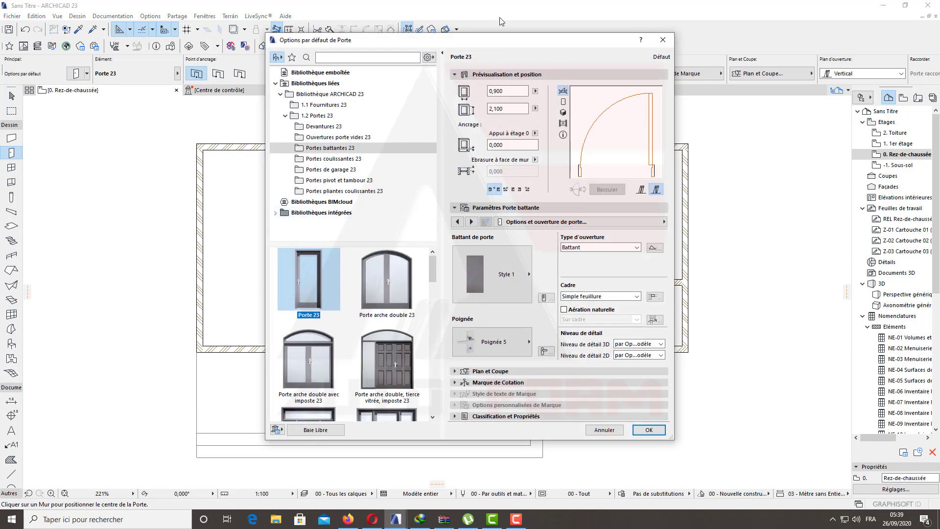
pyautogui.moveTo(493, 48); pyautogui.dragTo(468, 65)
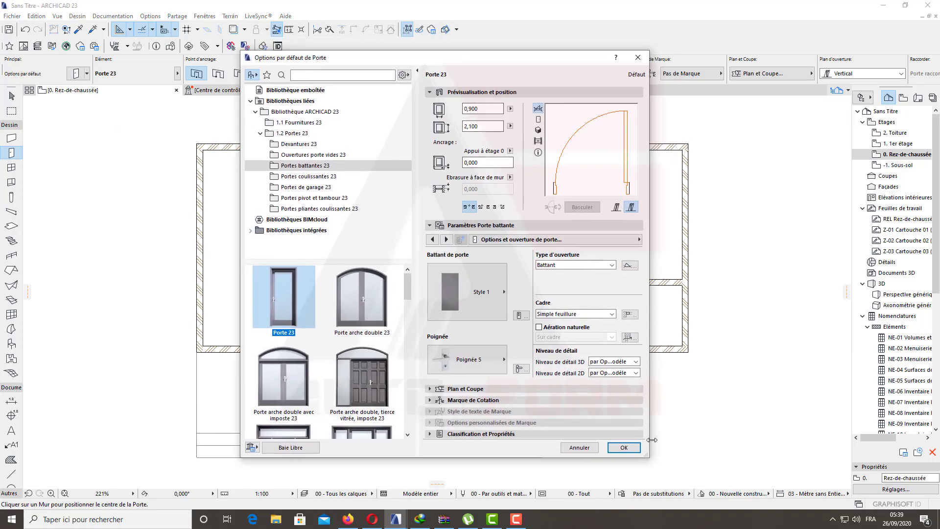
pyautogui.moveTo(650, 461); pyautogui.dragTo(675, 497)
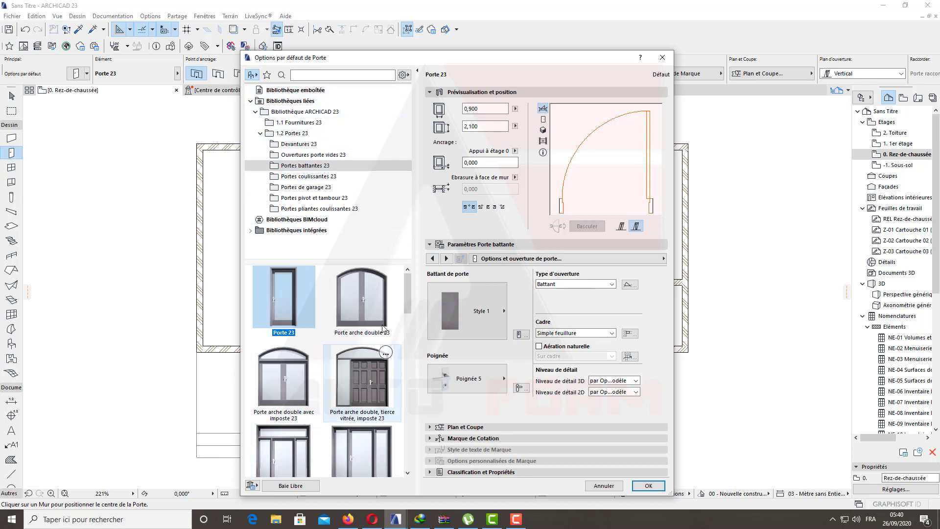
# - Examine the sliding, garage, empty-opening and hinged door categories in the library, ending on Portes battantes 23
pyautogui.moveTo(407, 286)
pyautogui.mouseDown()
pyautogui.moveTo(408, 316)
pyautogui.moveTo(412, 284)
pyautogui.mouseUp()
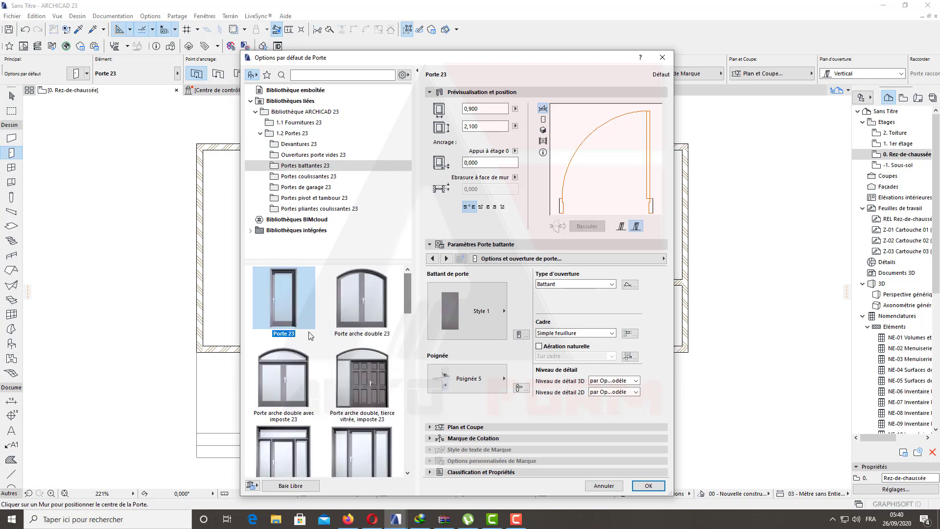
pyautogui.click(304, 177)
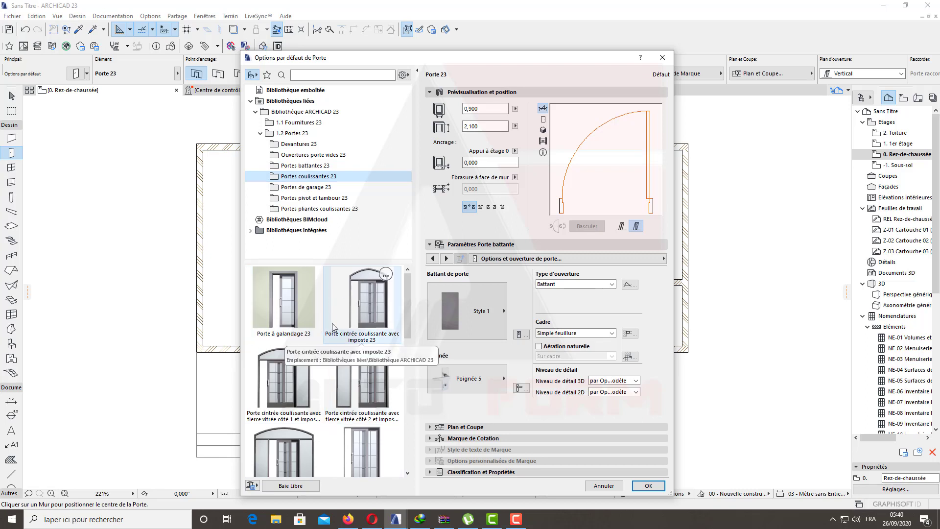
pyautogui.click(305, 187)
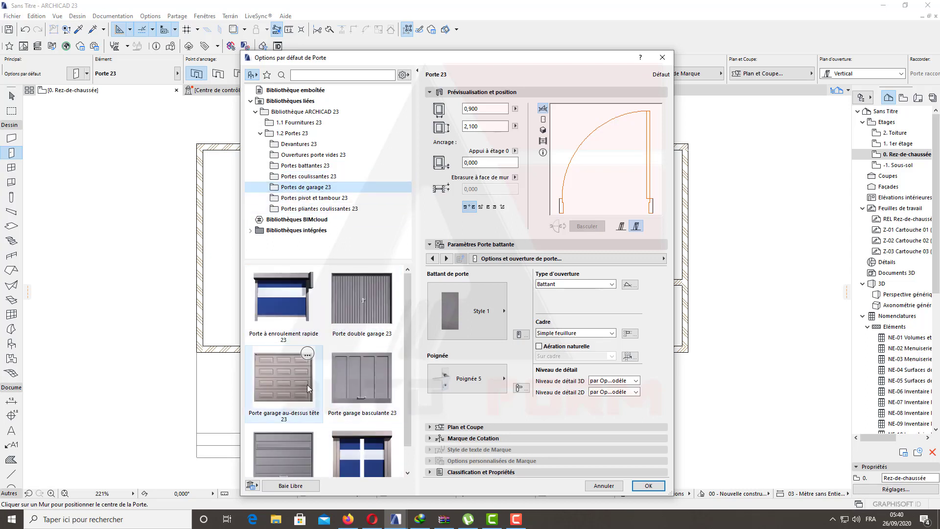
pyautogui.click(298, 166)
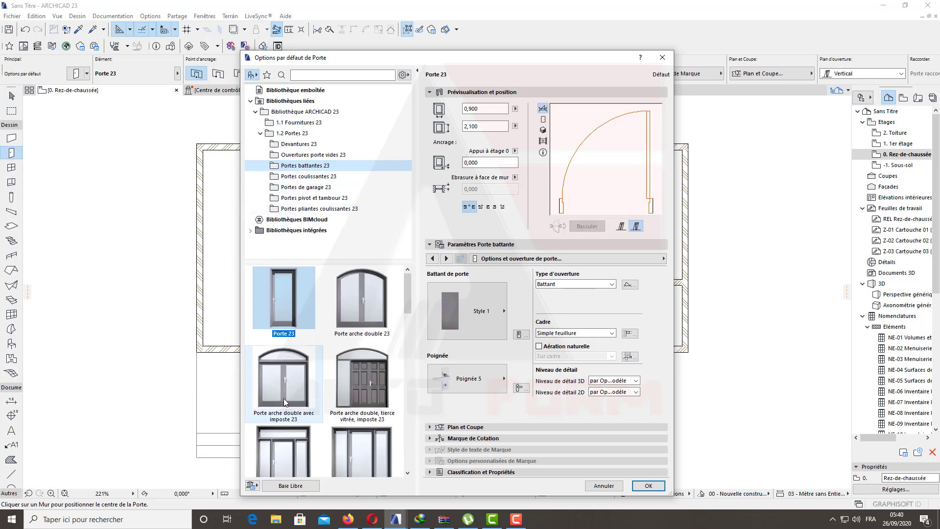
pyautogui.click(308, 155)
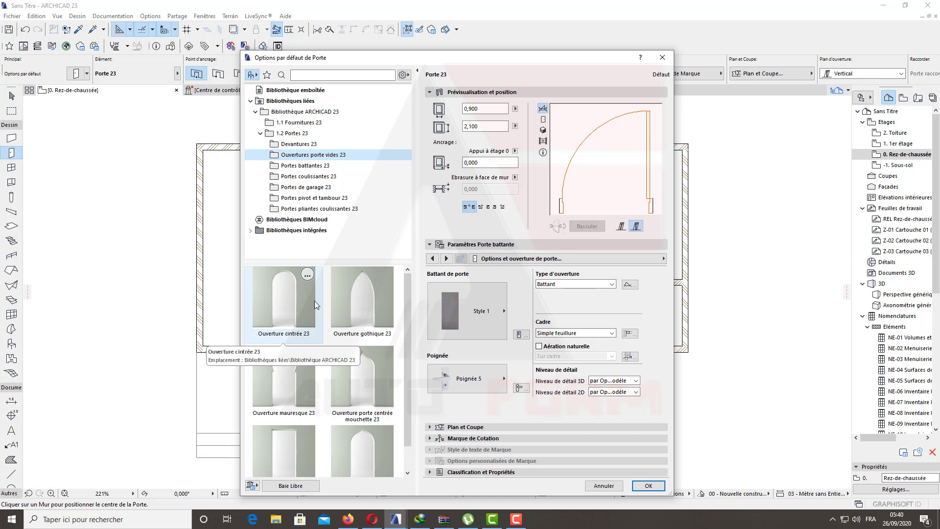
pyautogui.click(302, 167)
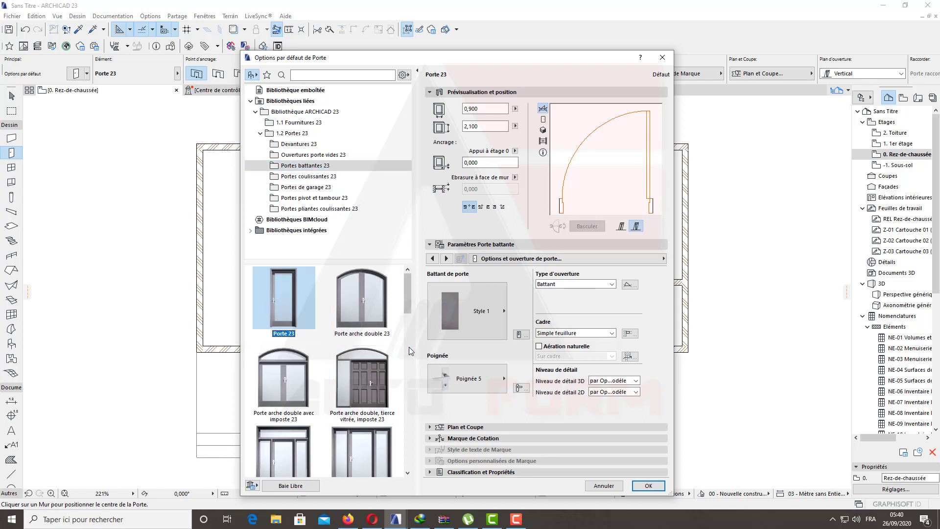
# - Set the Porte 23 default size to 0,850 wide and 2,200 high, keeping the Porte battante parameters expanded
pyautogui.moveTo(541, 64); pyautogui.dragTo(492, 71)
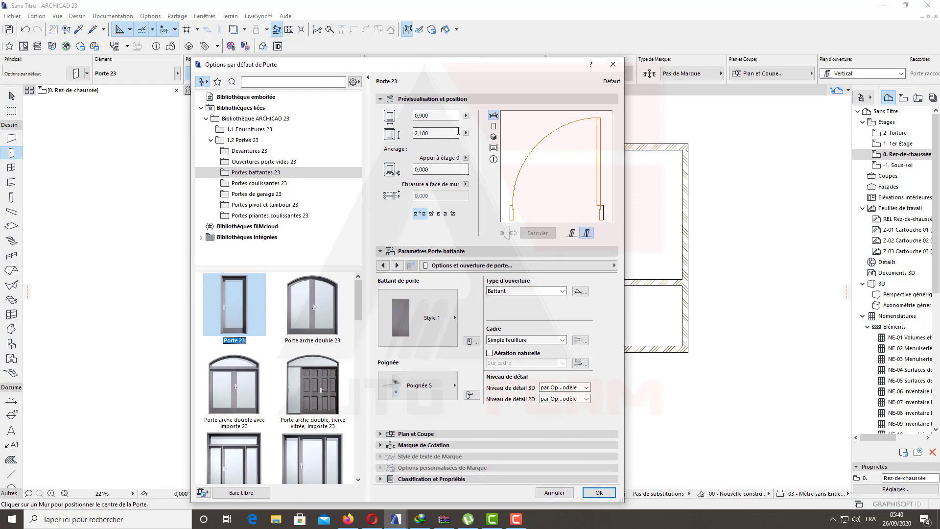
pyautogui.click(434, 116)
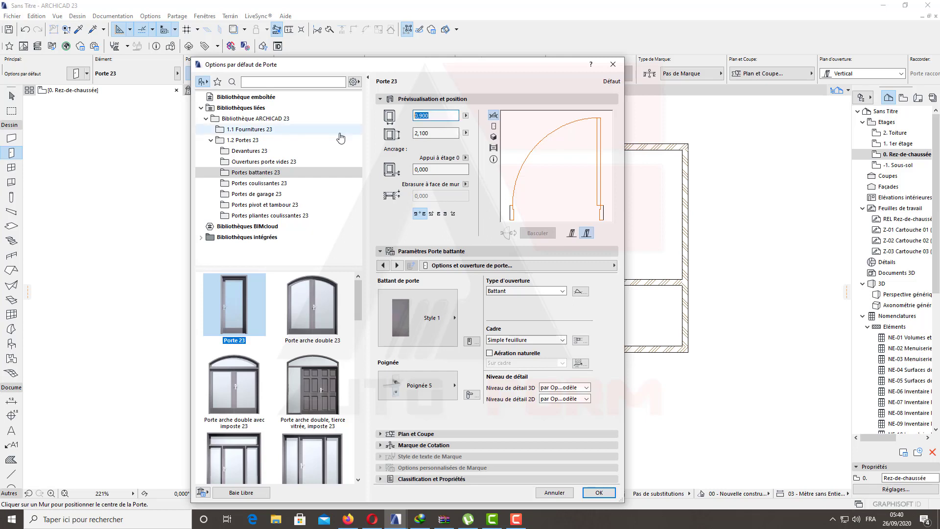
pyautogui.write('0,850')
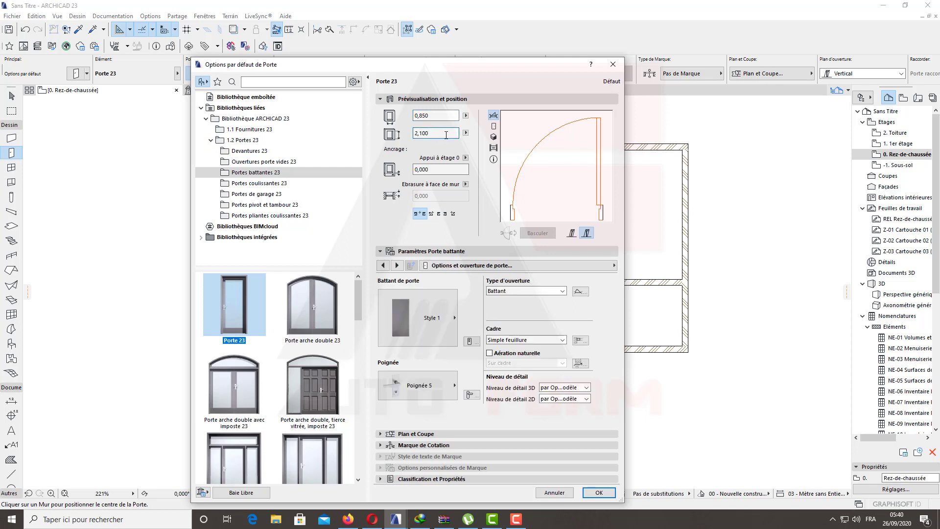
pyautogui.click(447, 135)
pyautogui.write('2,')
pyautogui.write('150')
pyautogui.click(382, 253)
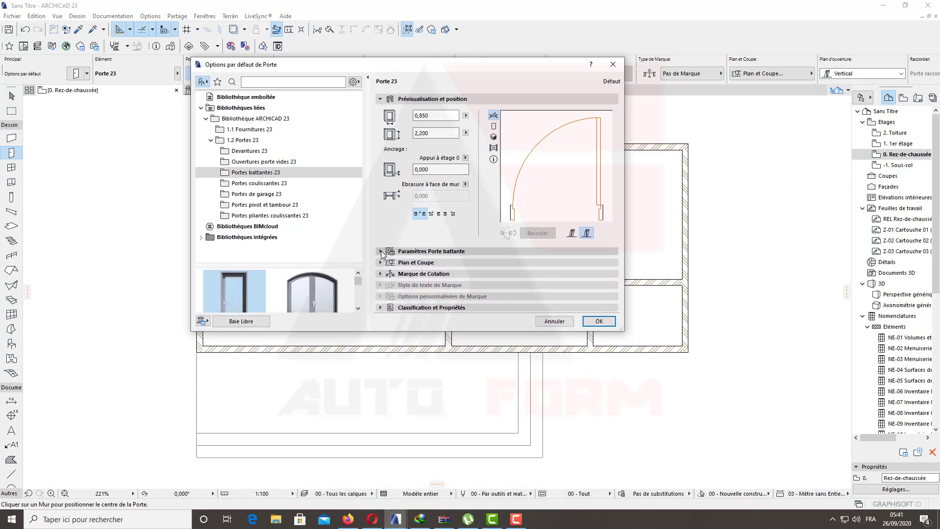
pyautogui.click(383, 252)
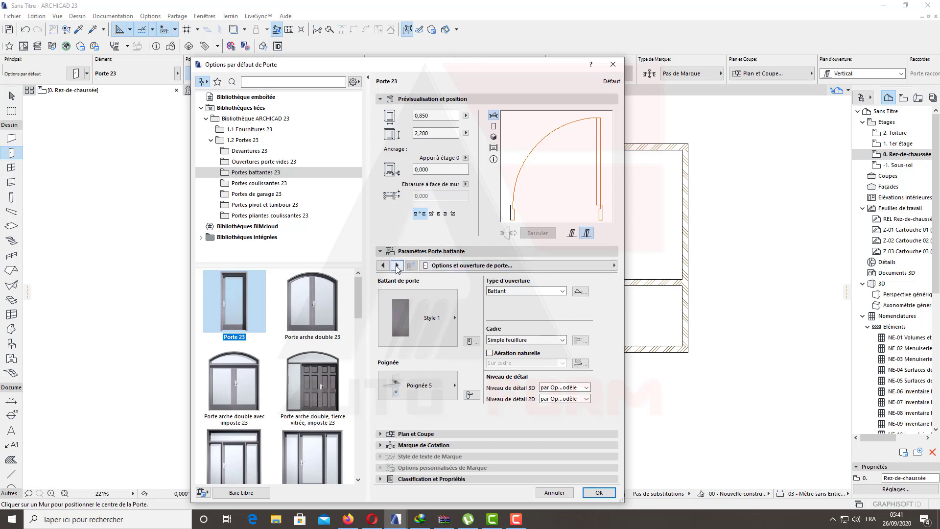
# - Show the Cadre et battant parameters and change the door's uniform frame width
pyautogui.click(433, 265)
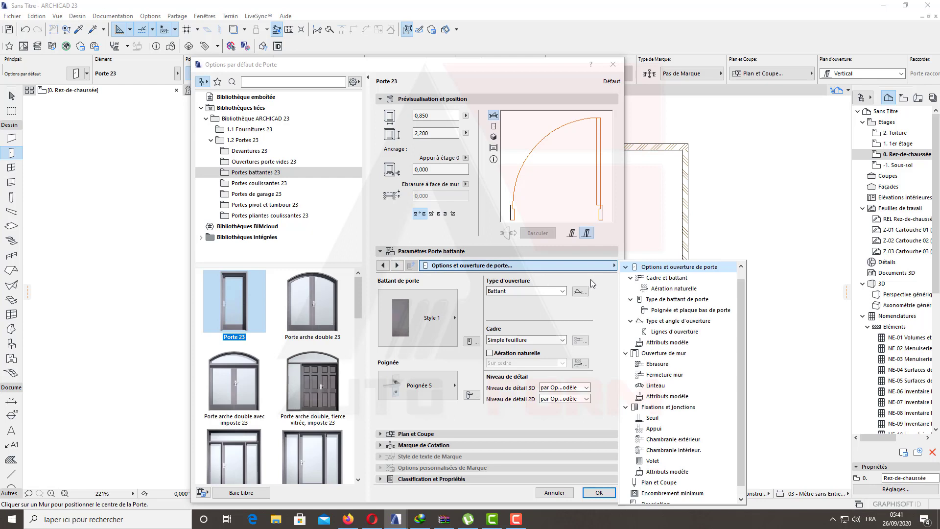
pyautogui.click(673, 278)
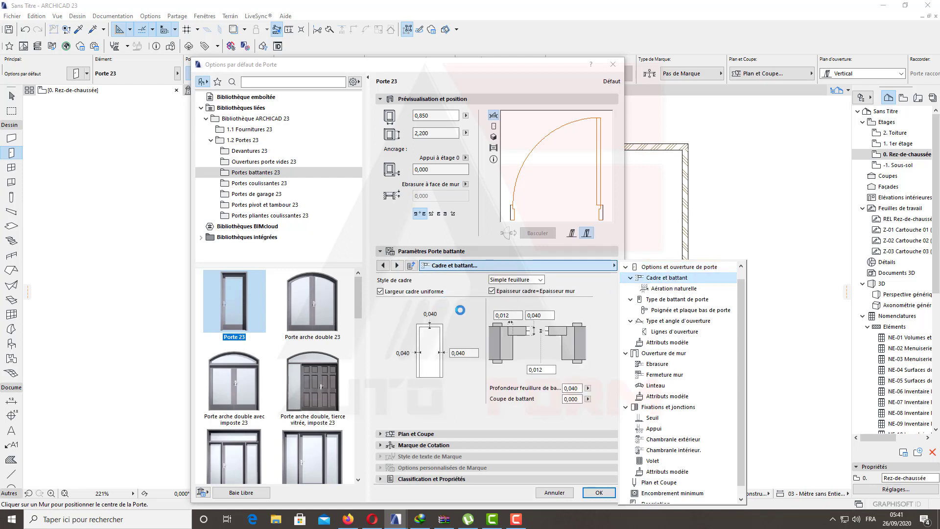
pyautogui.click(469, 266)
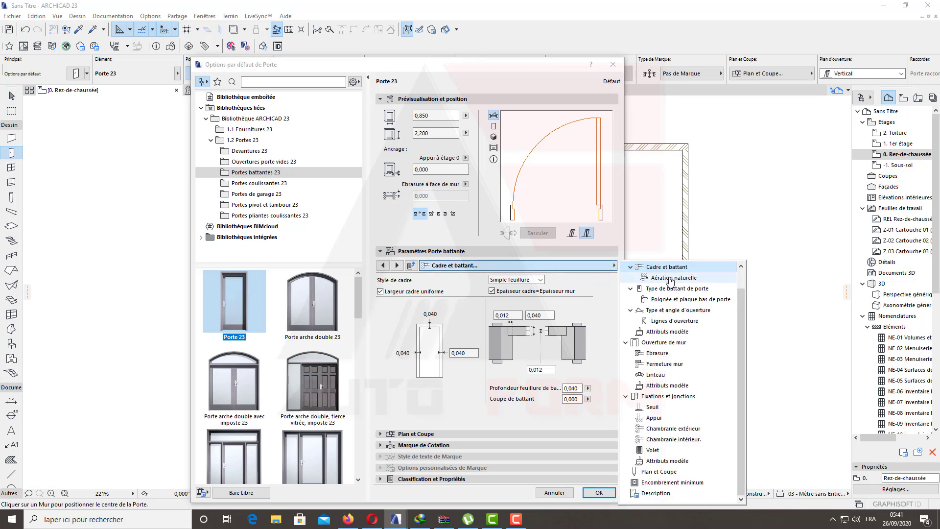
pyautogui.click(482, 308)
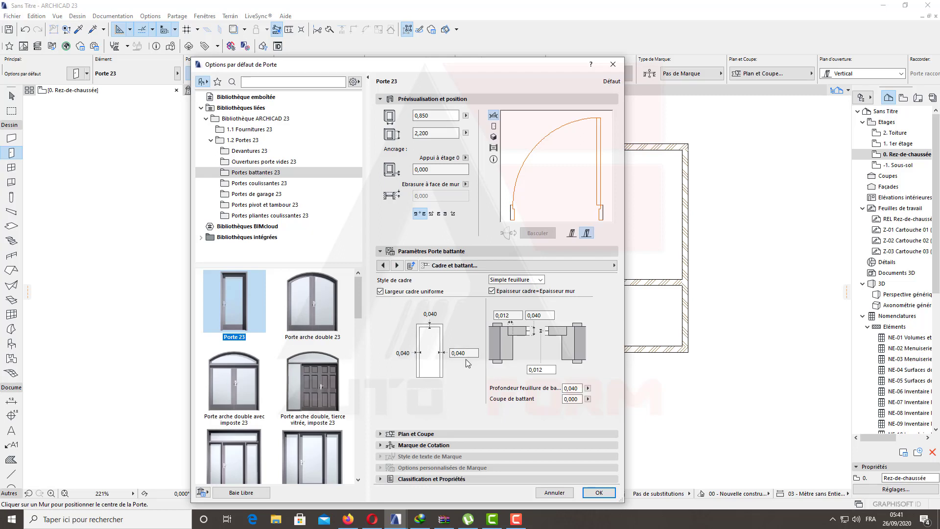
pyautogui.click(469, 354)
pyautogui.write('00')
pyautogui.press('Tab')
# - Set the door leaf type to A carreaux and switch the preview to 3D
pyautogui.click(398, 266)
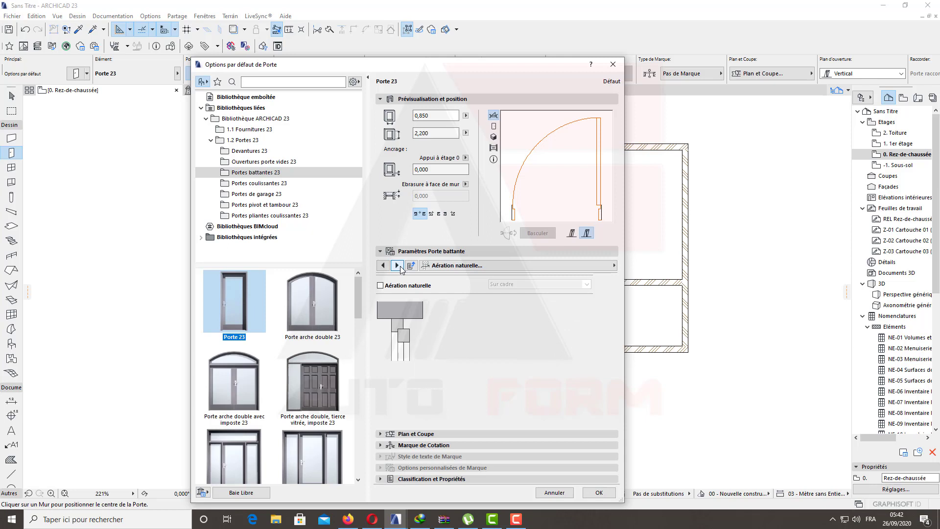
pyautogui.click(398, 266)
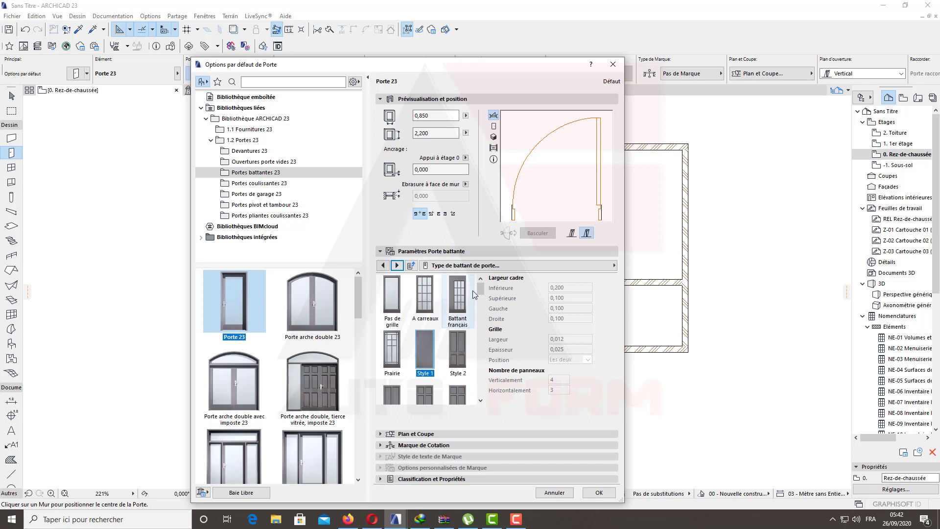
pyautogui.moveTo(481, 293)
pyautogui.mouseDown()
pyautogui.moveTo(482, 372)
pyautogui.moveTo(481, 286)
pyautogui.mouseUp()
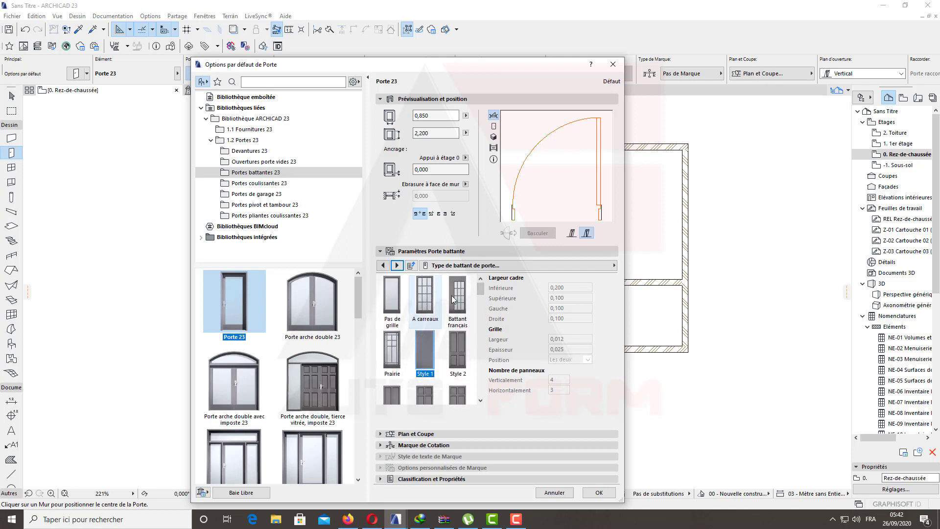
pyautogui.click(430, 293)
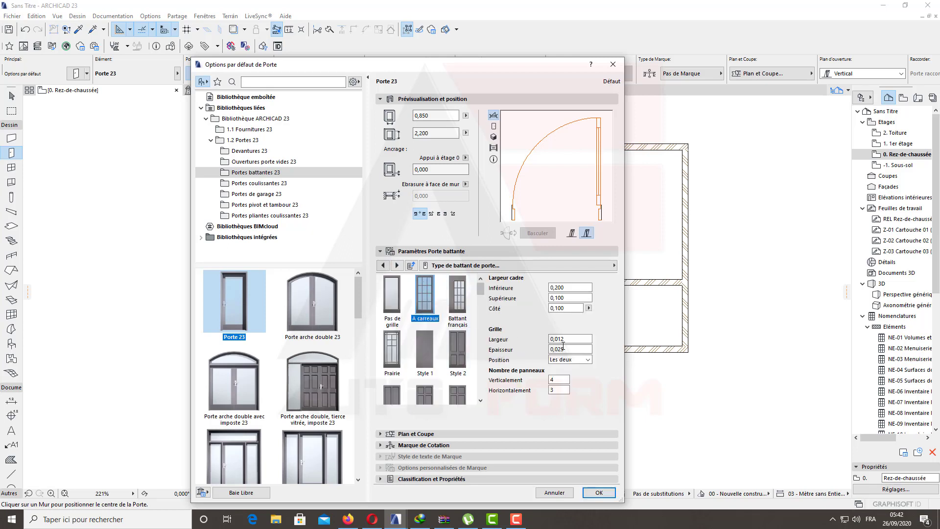
pyautogui.click(494, 137)
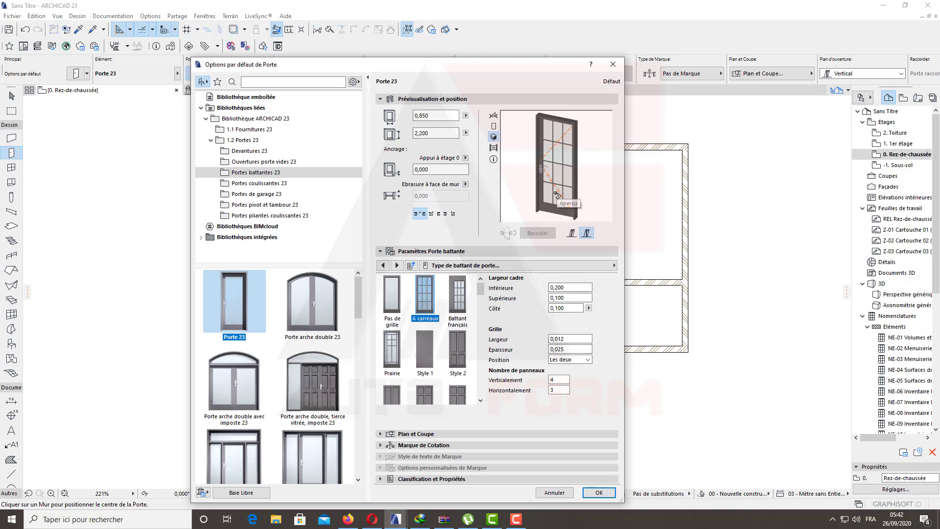
# - Divide the door leaf into 25 panels vertically and 1 horizontally, keeping the grid position at Les deux
pyautogui.click(582, 361)
pyautogui.click(581, 361)
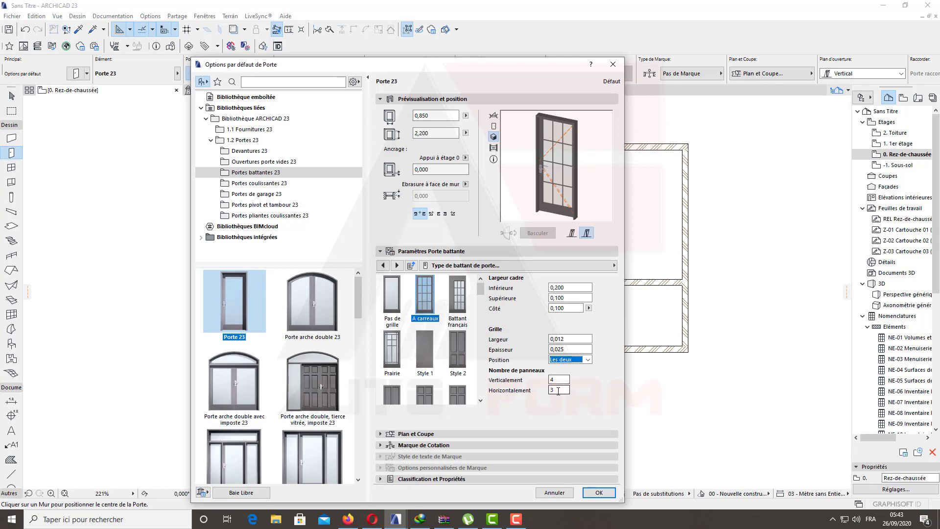
pyautogui.press('Tab')
pyautogui.write('25')
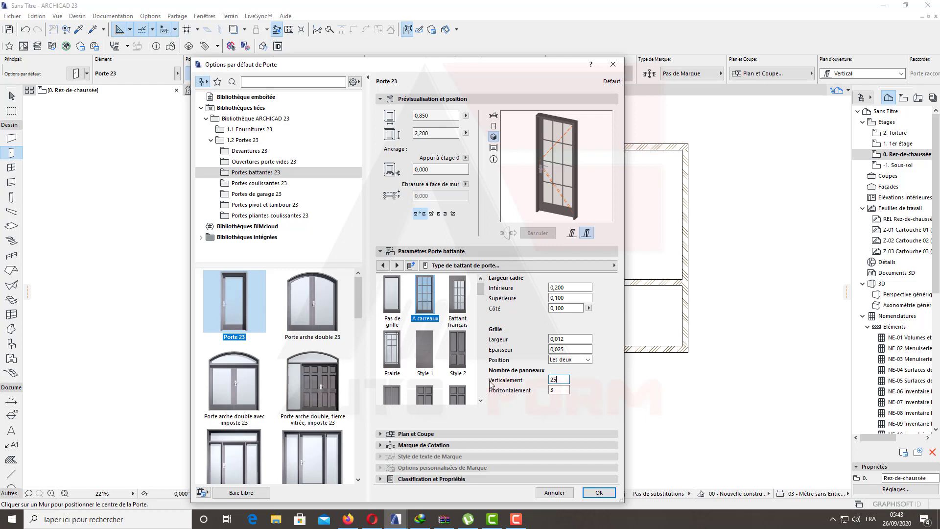
pyautogui.click(557, 391)
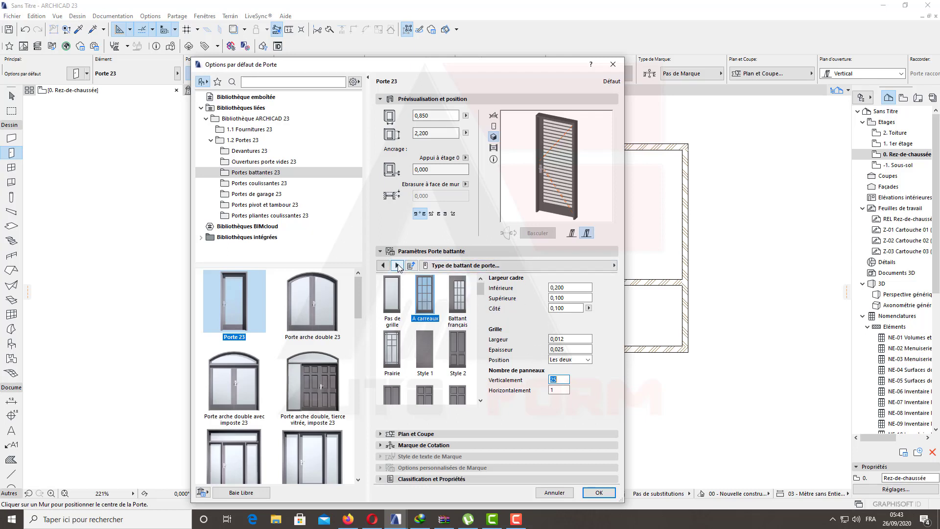
# - Set the width of the door leaf's grid bars to 0,015
pyautogui.click(570, 339)
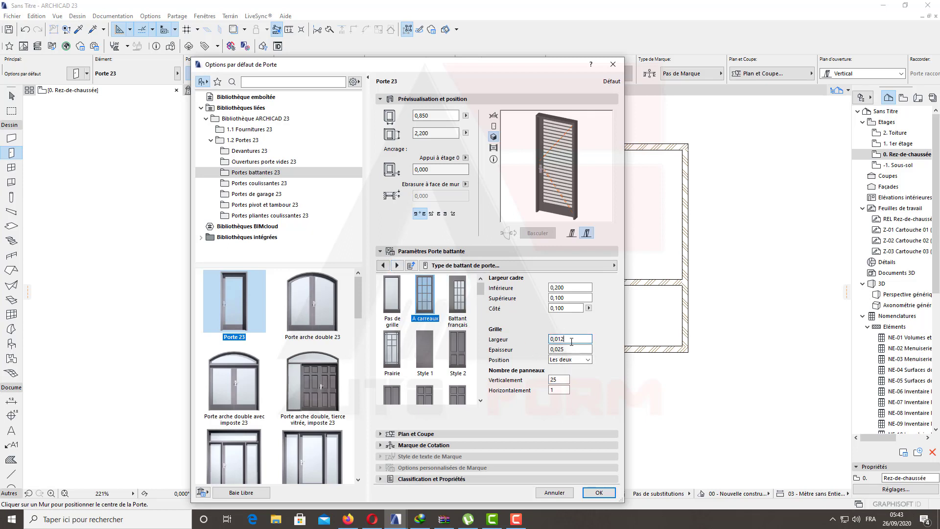
pyautogui.press('BackSpace')
pyautogui.write('5')
pyautogui.press('Return')
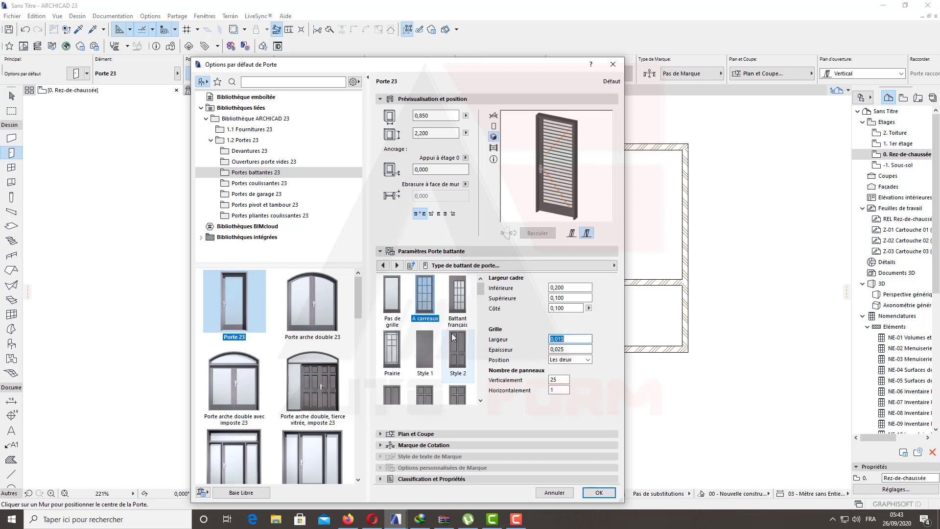
# - Choose Poignée 7 as the door handle and open its height value for editing
pyautogui.click(397, 265)
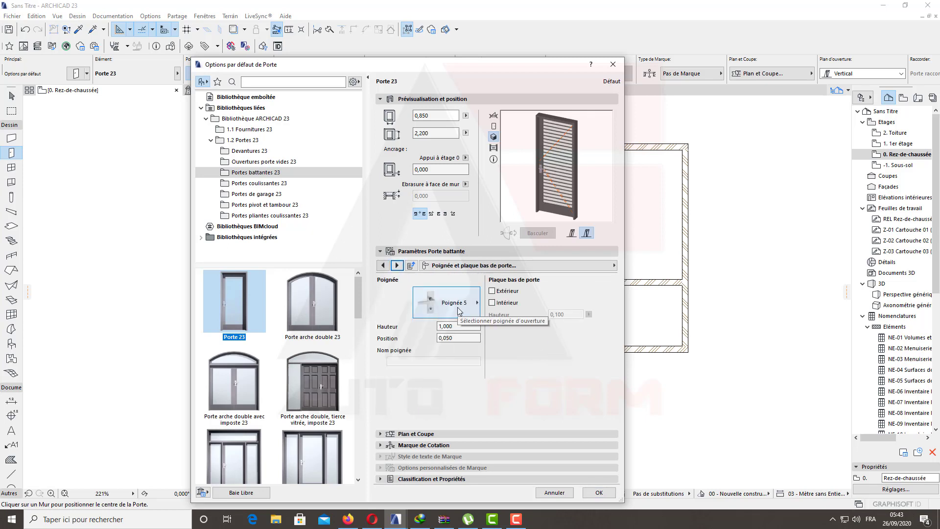
pyautogui.click(460, 312)
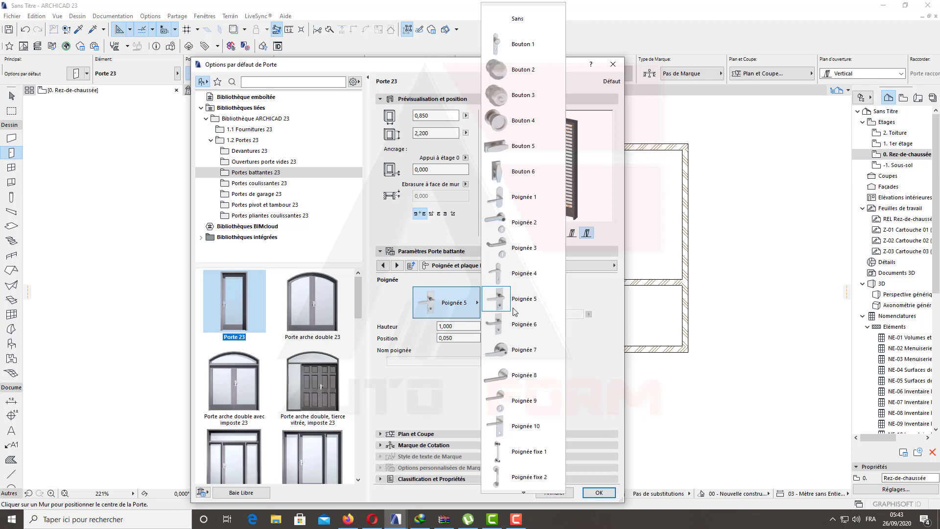
pyautogui.click(528, 357)
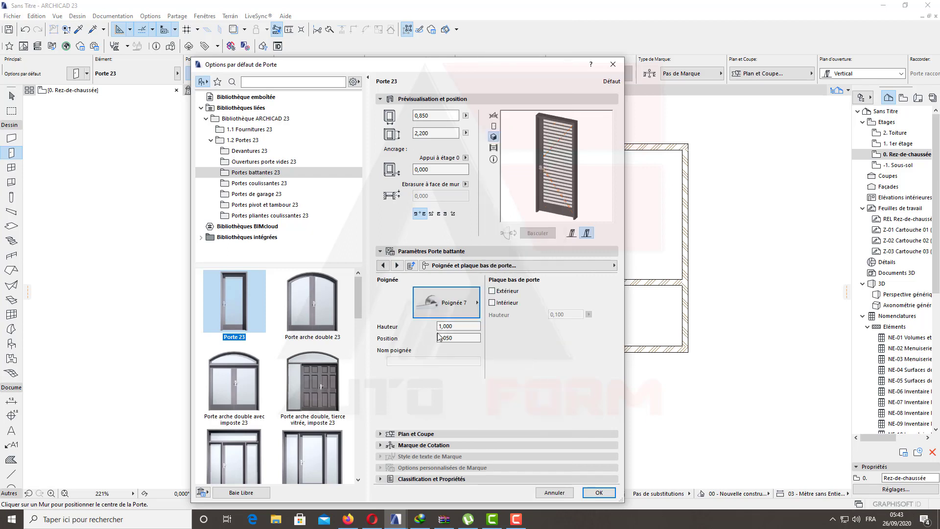
pyautogui.click(461, 327)
# - Set the door's 2D opening angle to 60° in the opening type and angle settings, with the preview in 2D
pyautogui.click(399, 266)
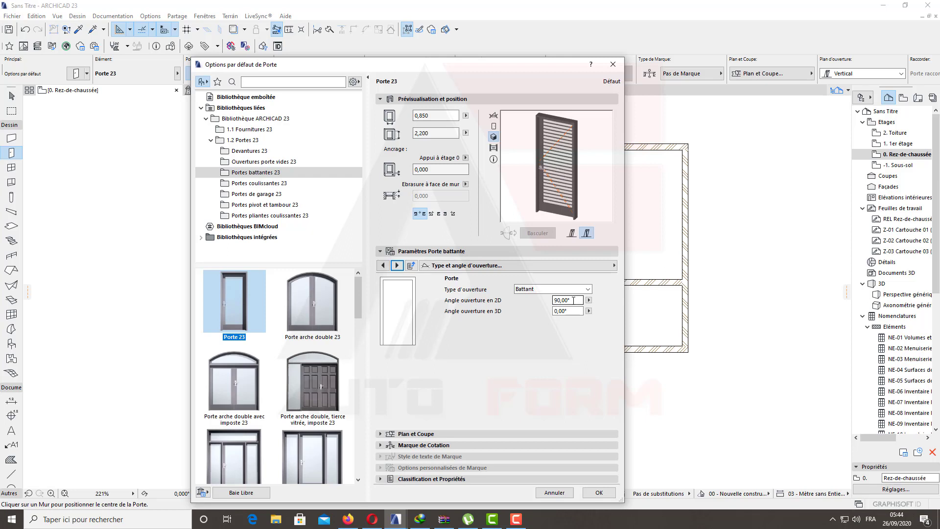
pyautogui.click(494, 117)
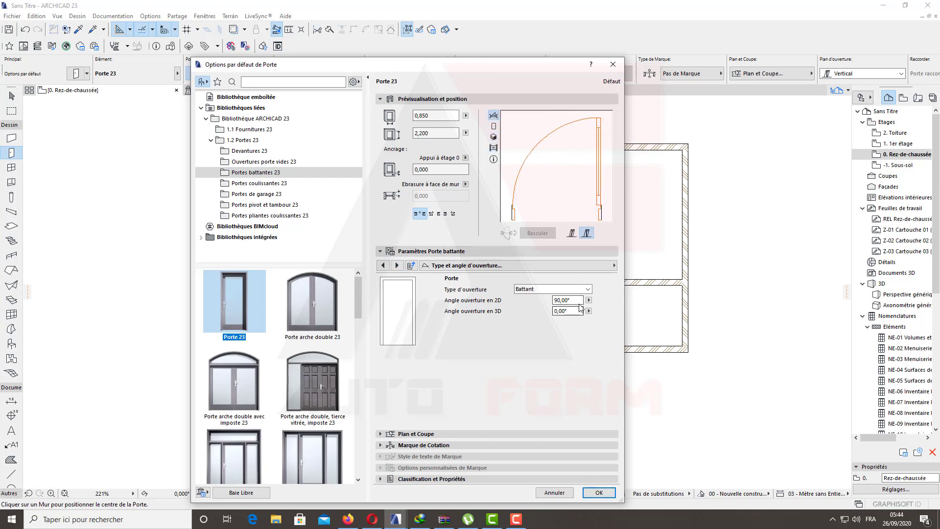
pyautogui.moveTo(574, 301); pyautogui.dragTo(480, 303)
pyautogui.write('60')
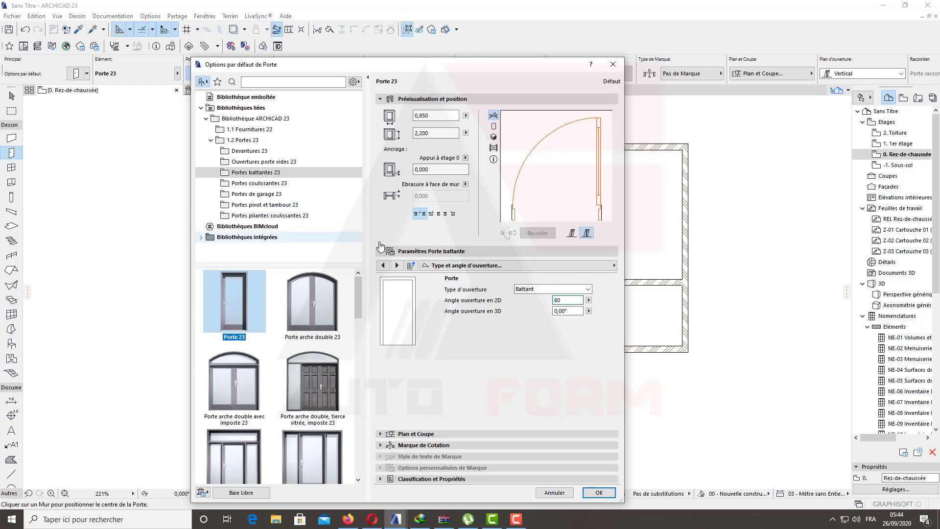
pyautogui.press('Return')
# - Try 3D opening angles of 60° and 20° in the 3D preview and reset the angle to 0°
pyautogui.click(577, 311)
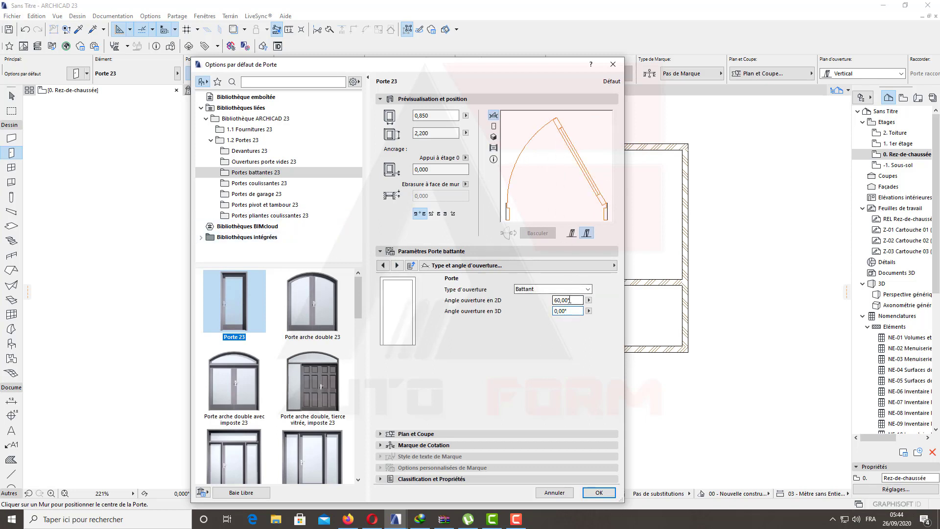
pyautogui.click(494, 137)
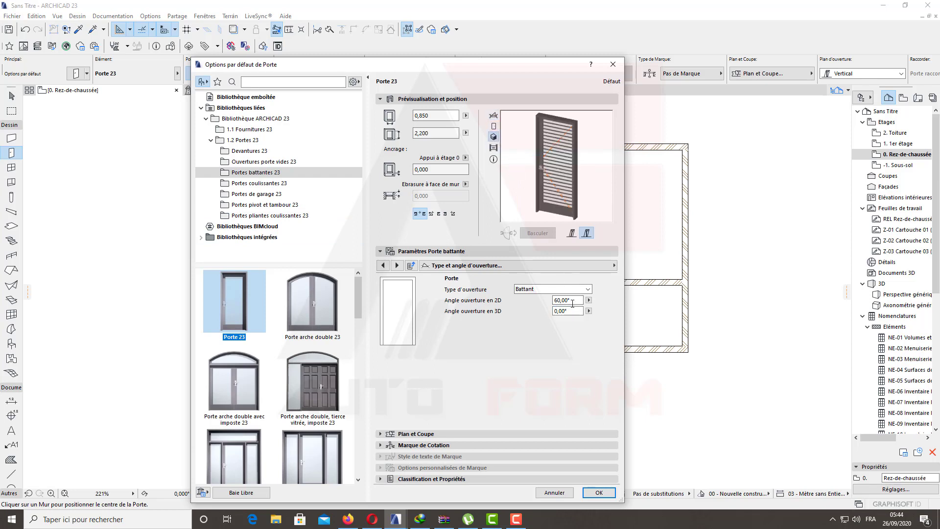
pyautogui.moveTo(579, 312); pyautogui.dragTo(542, 309)
pyautogui.write('60')
pyautogui.press('Return')
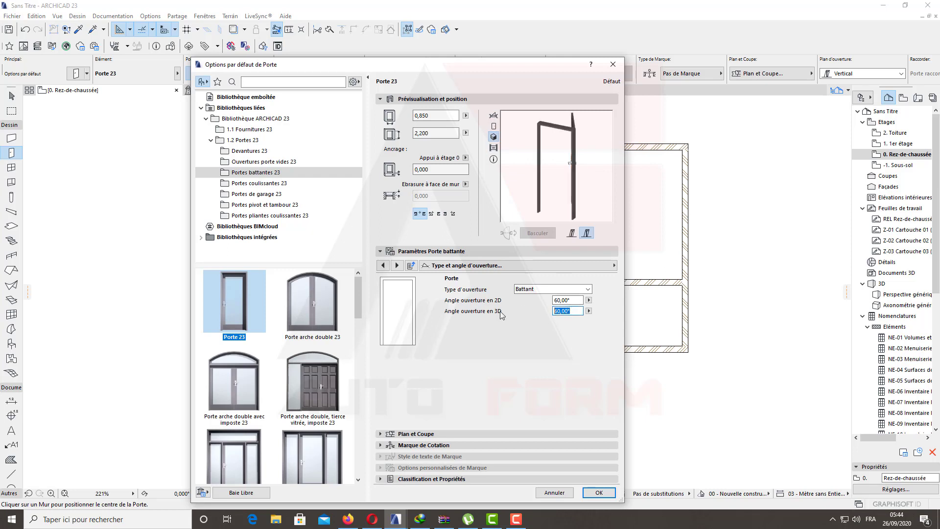
pyautogui.write('20')
pyautogui.press('Return')
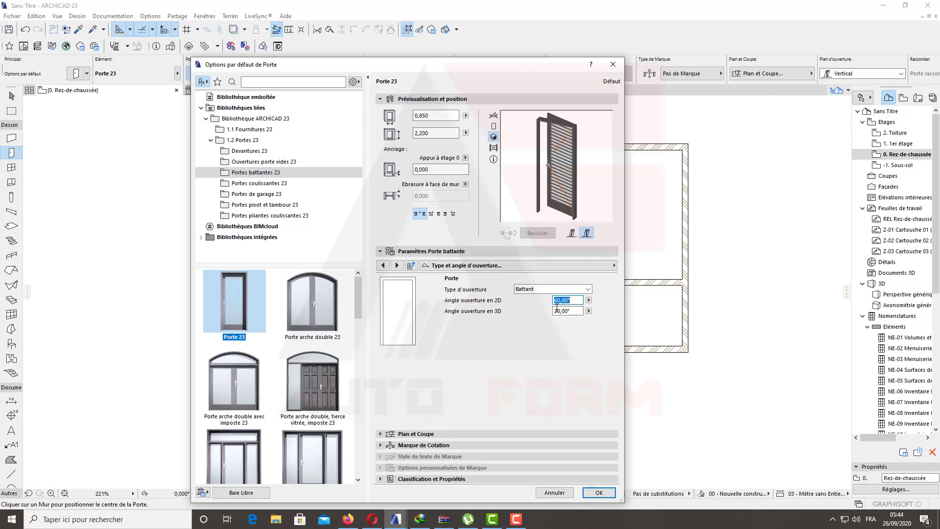
pyautogui.click(582, 313)
pyautogui.write('0')
pyautogui.press('Return')
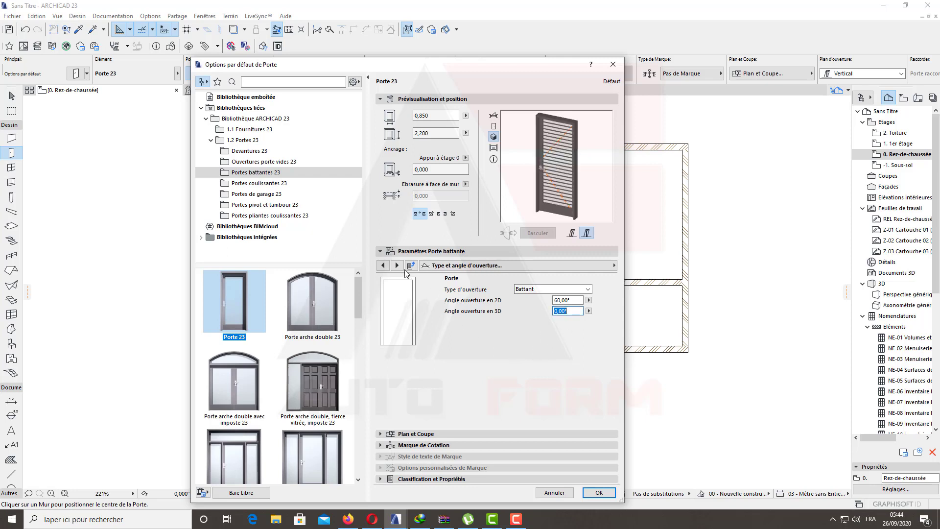
# - Override the model view options for the 2D opening line, using the Tirets moyens line type and pen 1
pyautogui.click(397, 265)
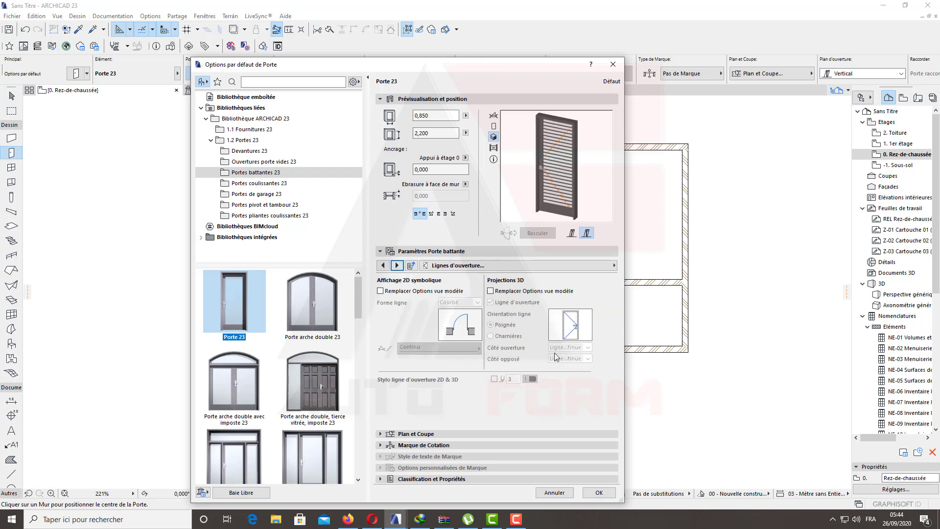
pyautogui.click(494, 116)
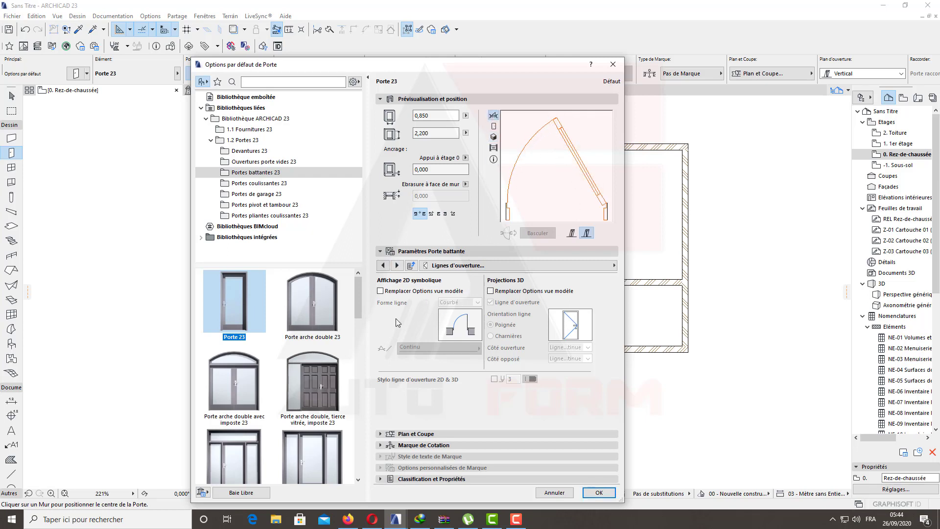
pyautogui.click(403, 292)
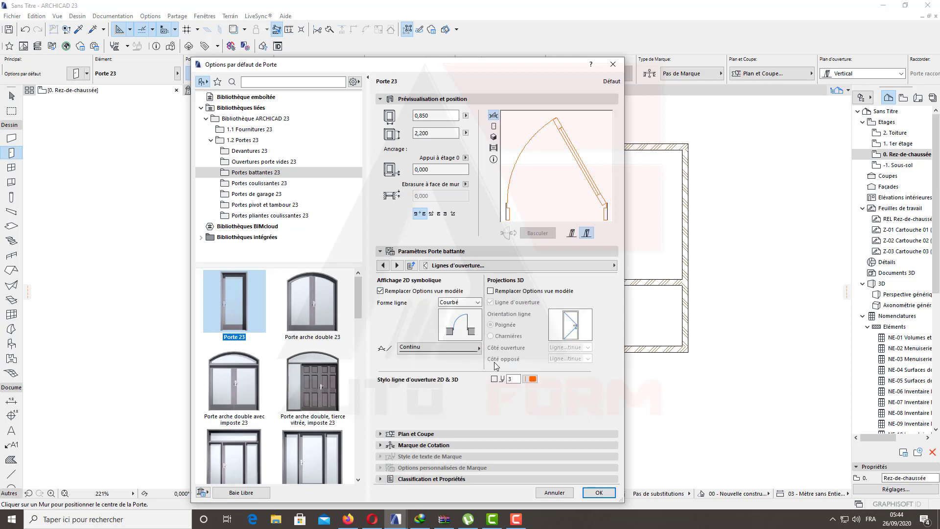
pyautogui.click(468, 349)
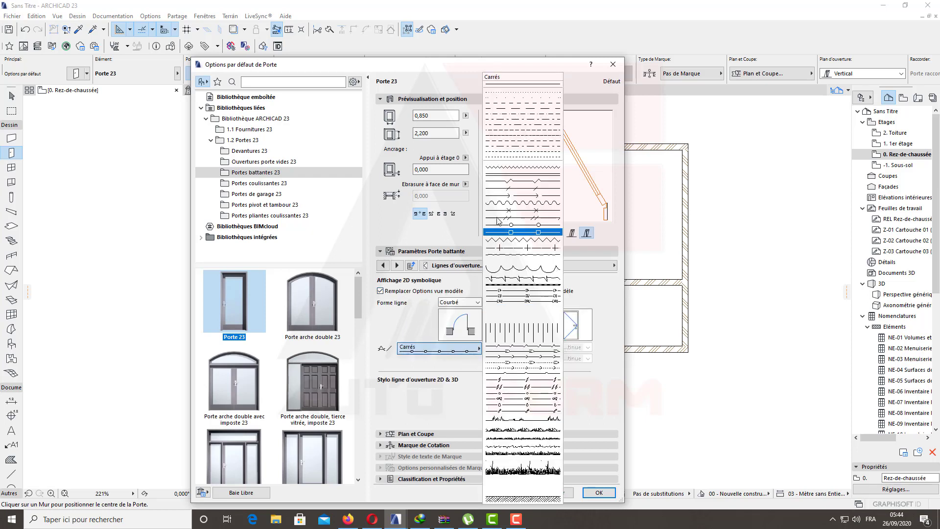
pyautogui.click(510, 158)
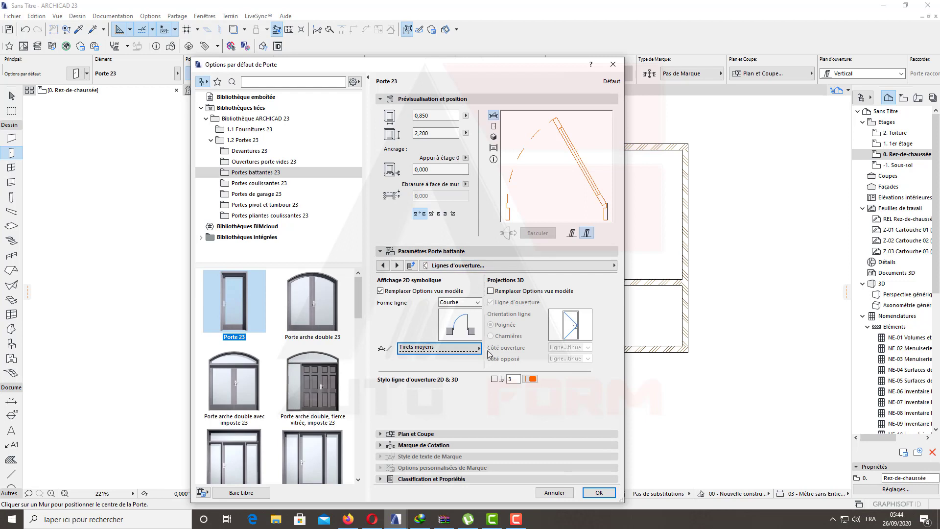
pyautogui.click(532, 378)
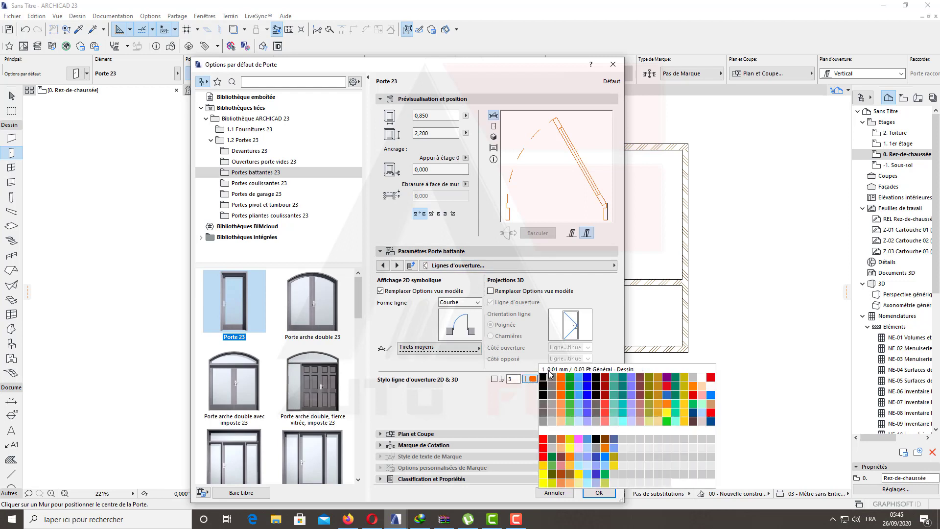
pyautogui.click(544, 377)
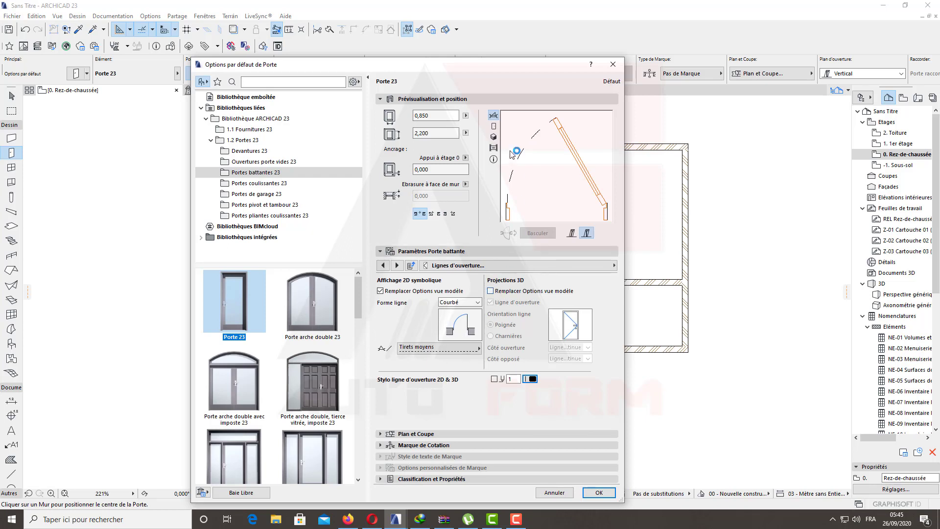
# - Override the model view options for the 3D projections and turn off the door's opening line
pyautogui.click(494, 137)
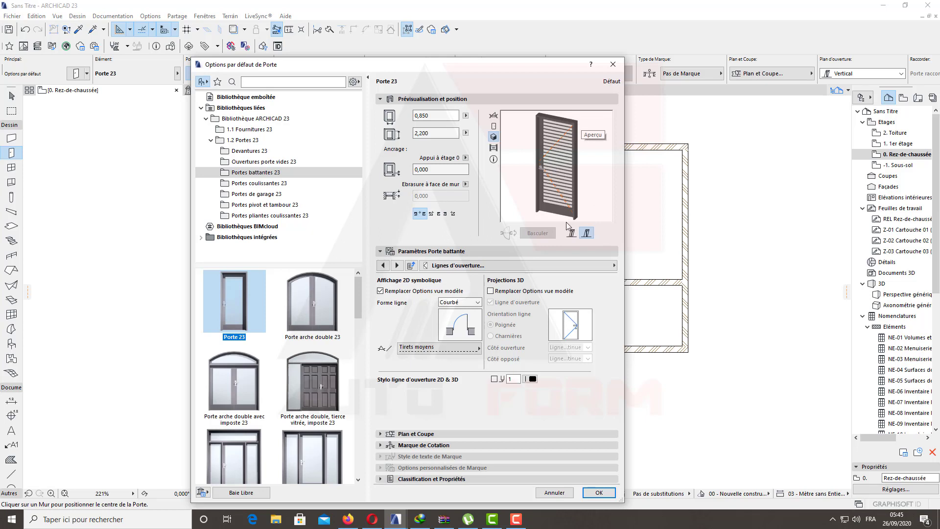
pyautogui.click(497, 291)
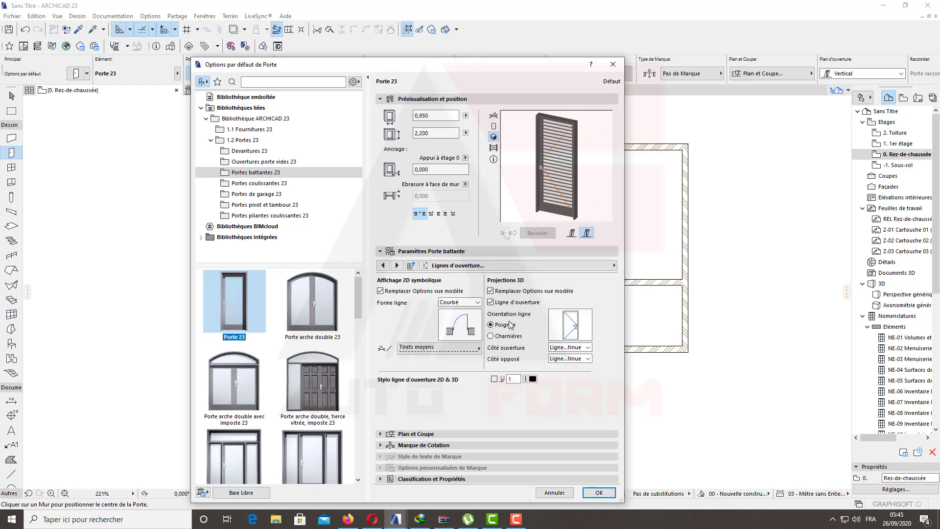
pyautogui.click(491, 303)
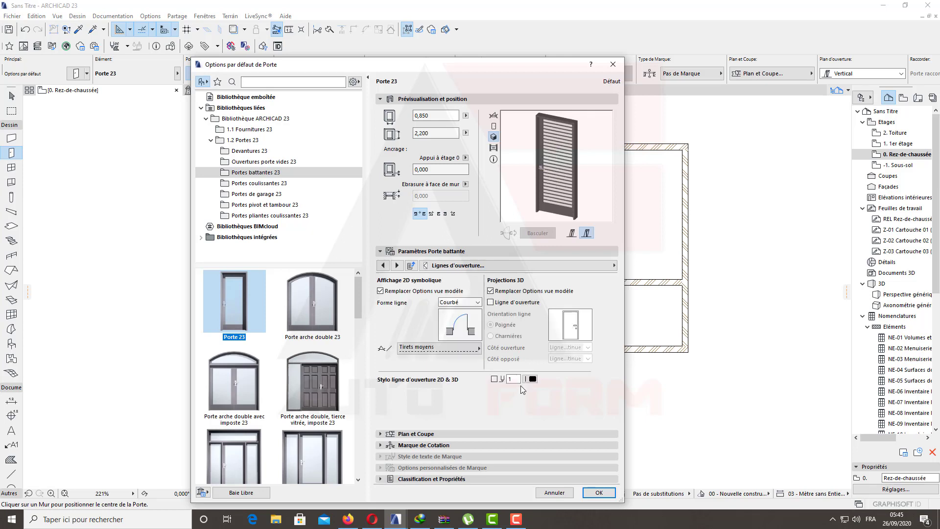
# - Choose Peinture - Gris foncé as the exterior frame surface in the door's model attributes
pyautogui.click(397, 268)
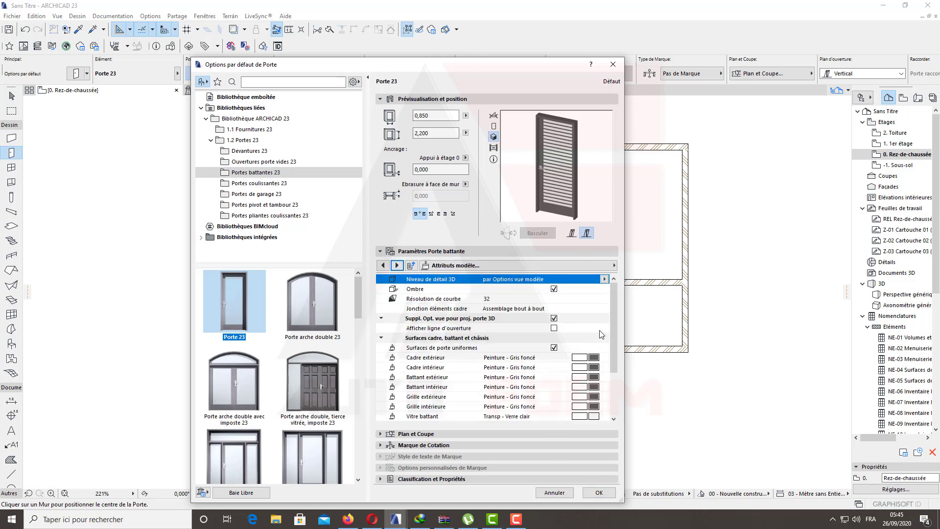
pyautogui.moveTo(616, 298); pyautogui.dragTo(617, 326)
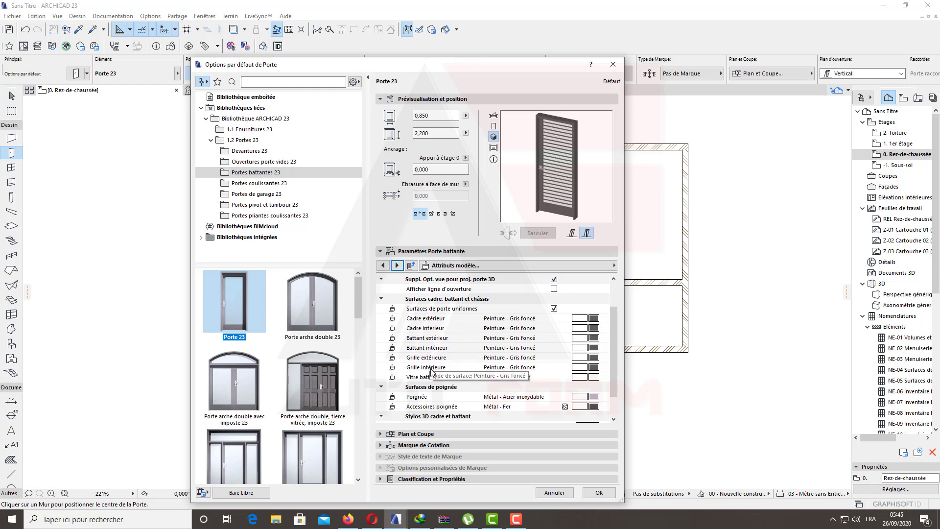
pyautogui.click(595, 327)
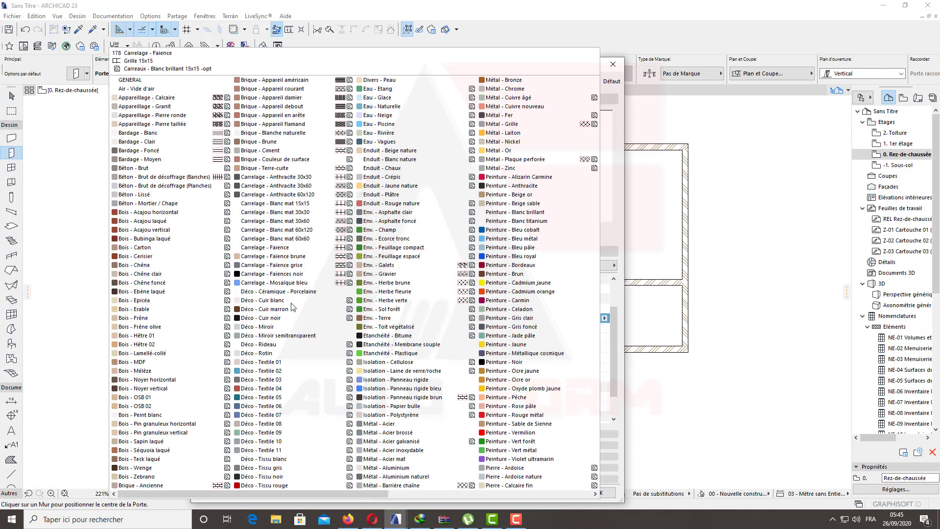
pyautogui.click(509, 327)
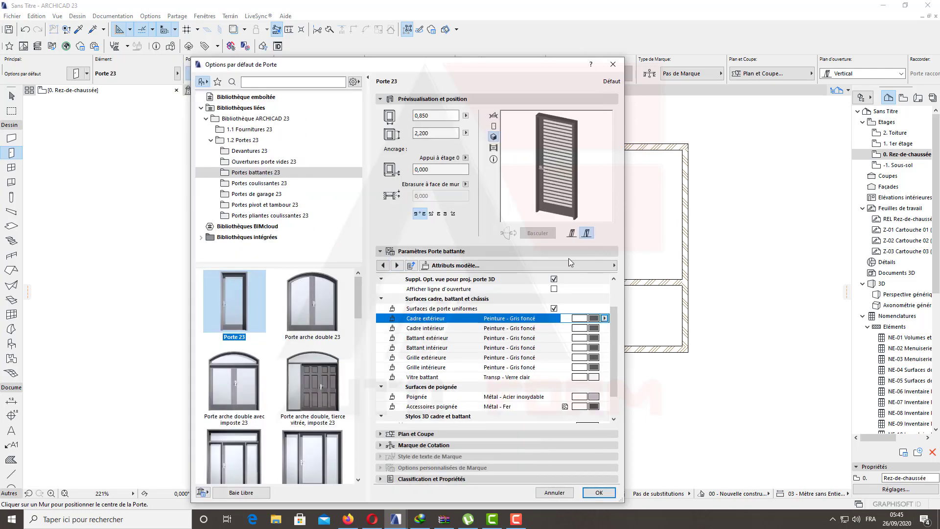
# - Enable the lintel in the door's Linteau settings
pyautogui.click(397, 265)
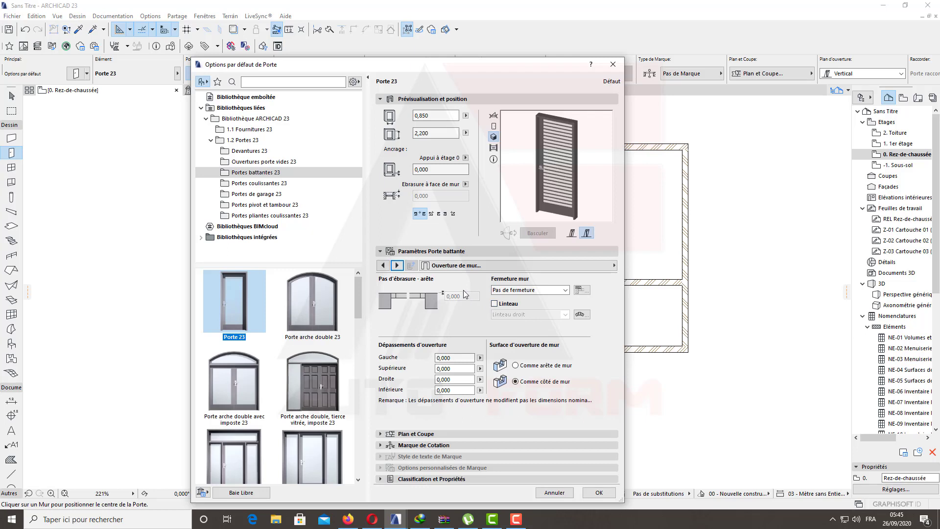
pyautogui.click(482, 263)
pyautogui.click(482, 264)
pyautogui.click(397, 265)
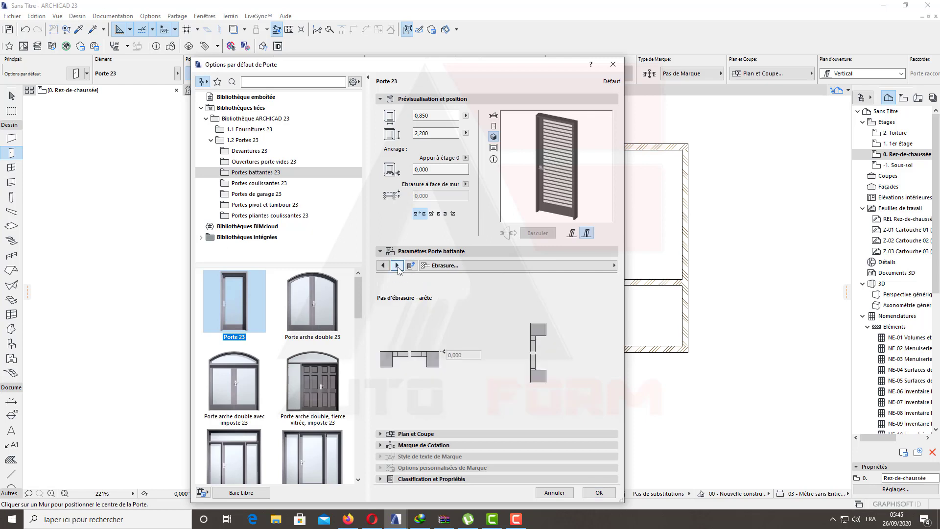
pyautogui.click(397, 265)
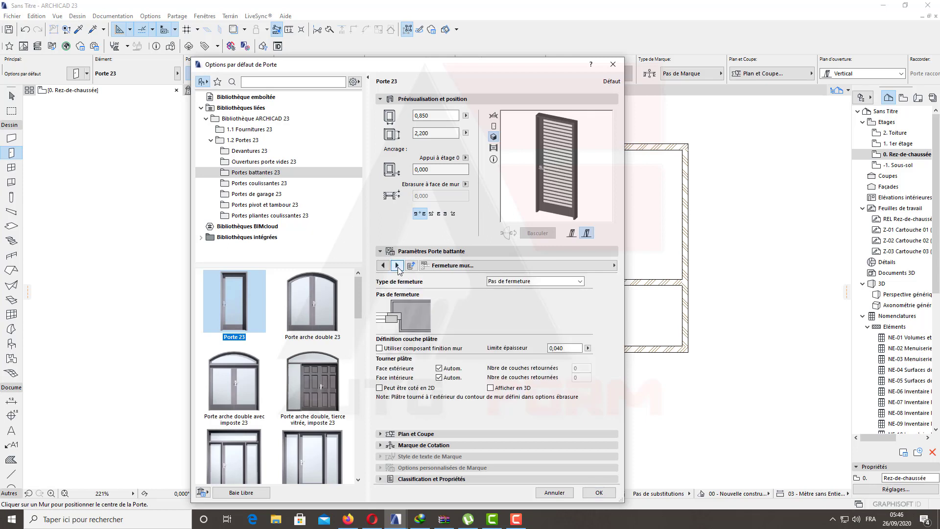
pyautogui.click(398, 265)
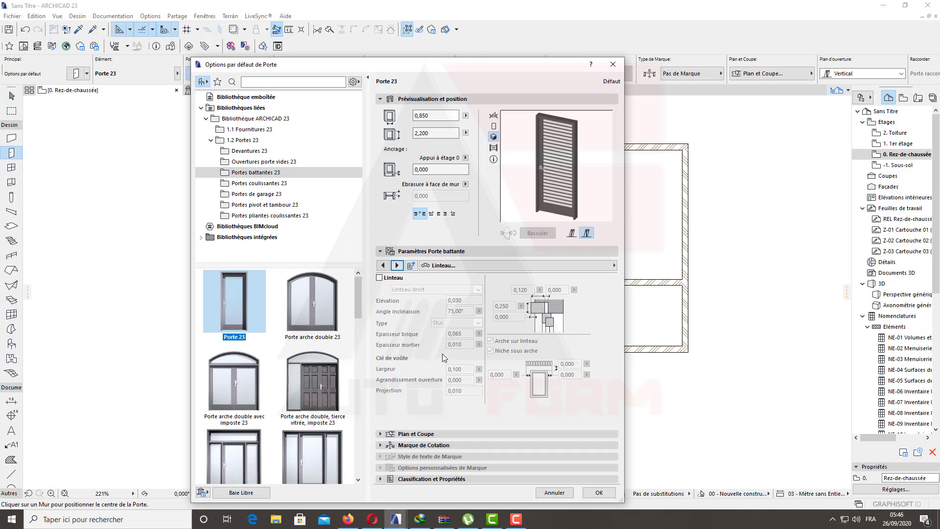
pyautogui.click(379, 278)
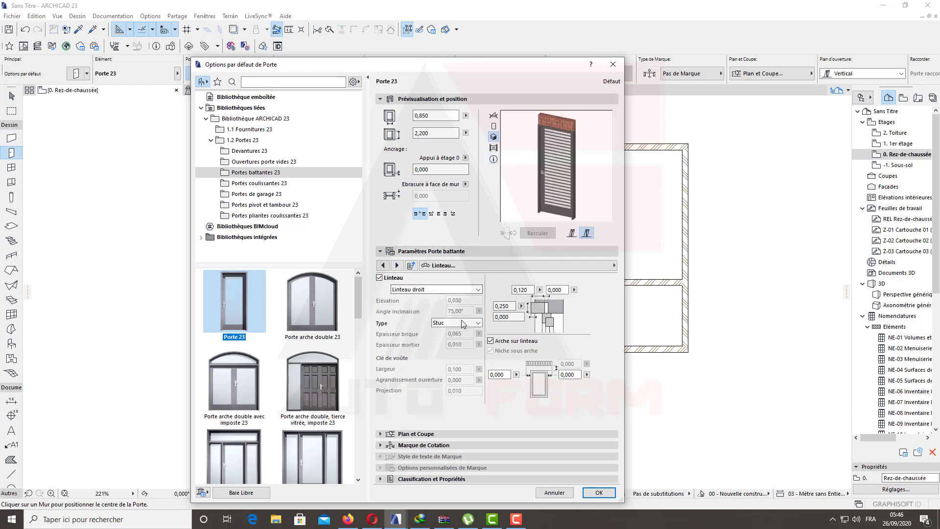
# - Preview the Linteau en plate-bandes type and set the lintel to Linteau en plate-bandes avec clé de voûte
pyautogui.click(446, 291)
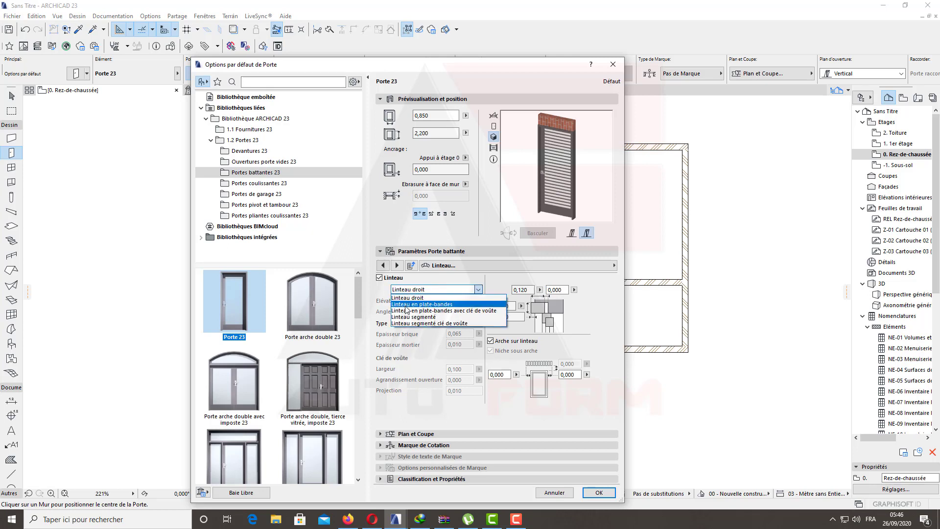
pyautogui.click(440, 305)
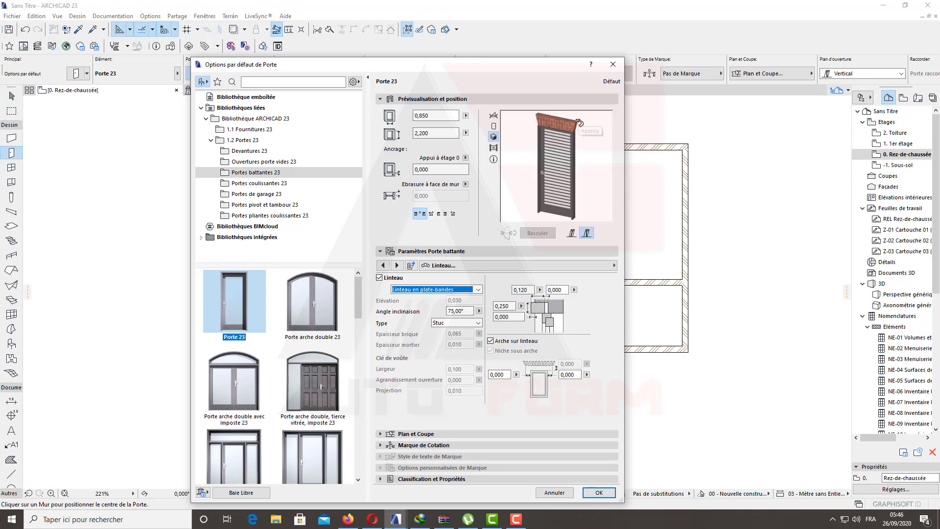
pyautogui.click(465, 292)
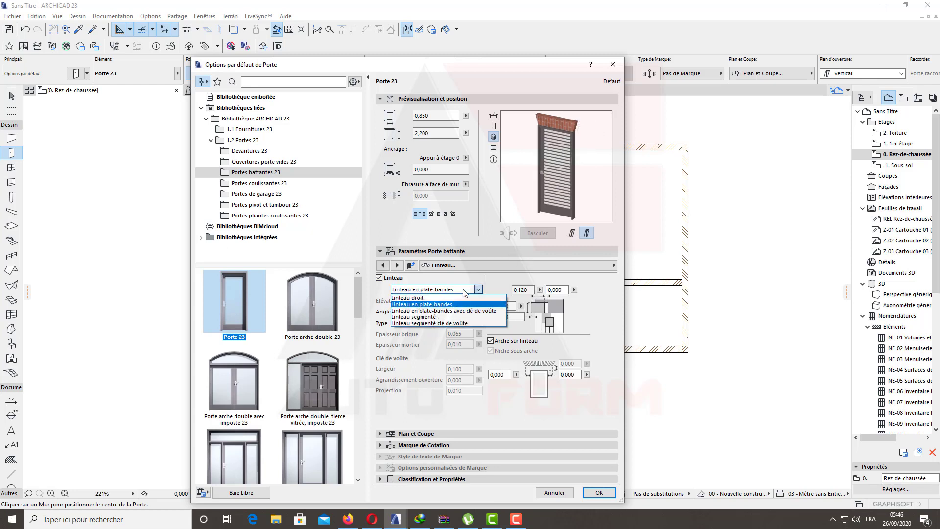
pyautogui.click(448, 311)
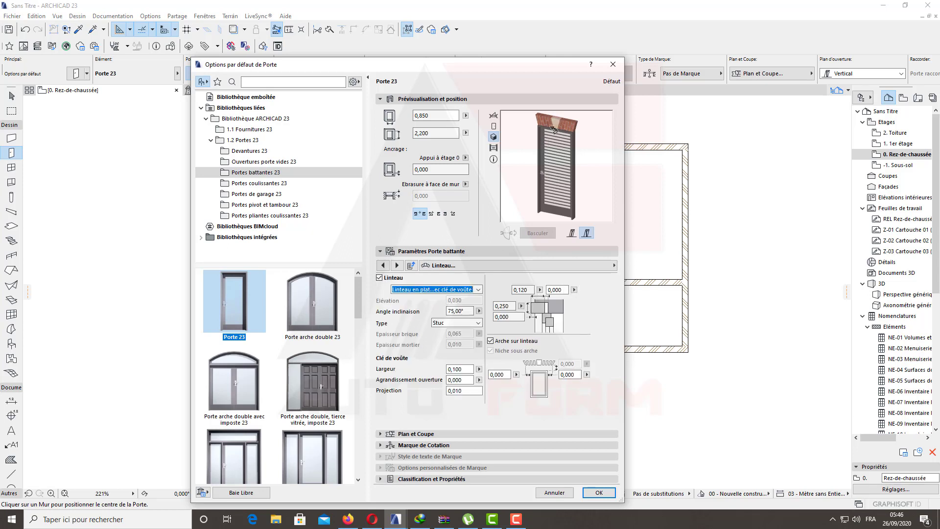
pyautogui.click(435, 290)
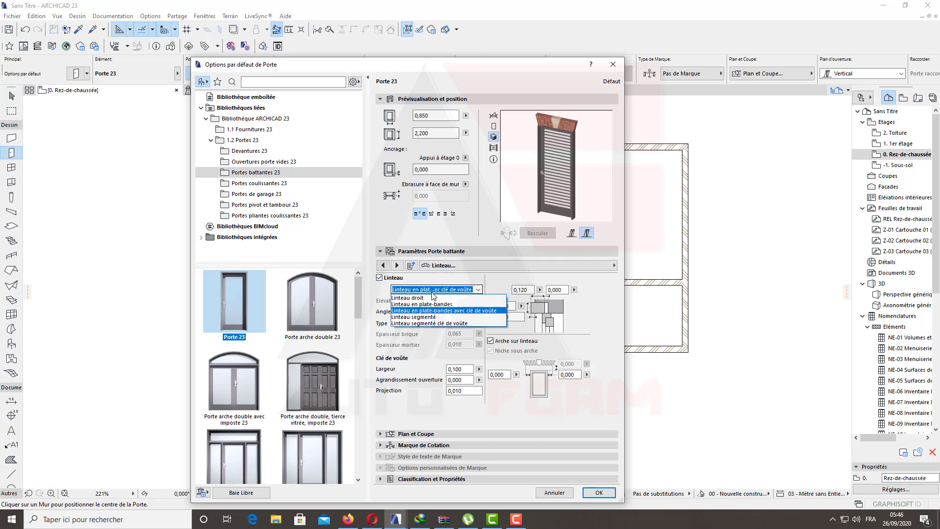
pyautogui.click(592, 138)
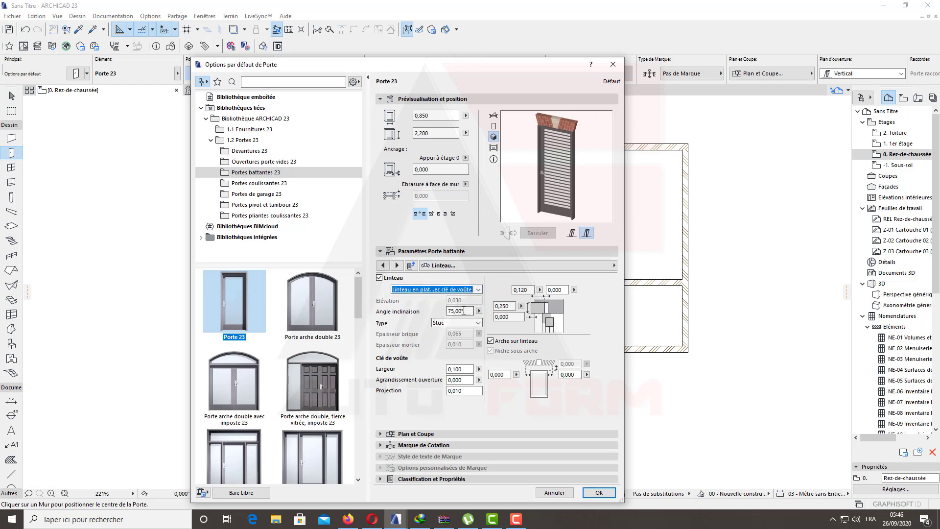
# - Set the lintel's height to 0,1
pyautogui.moveTo(465, 311); pyautogui.dragTo(424, 307)
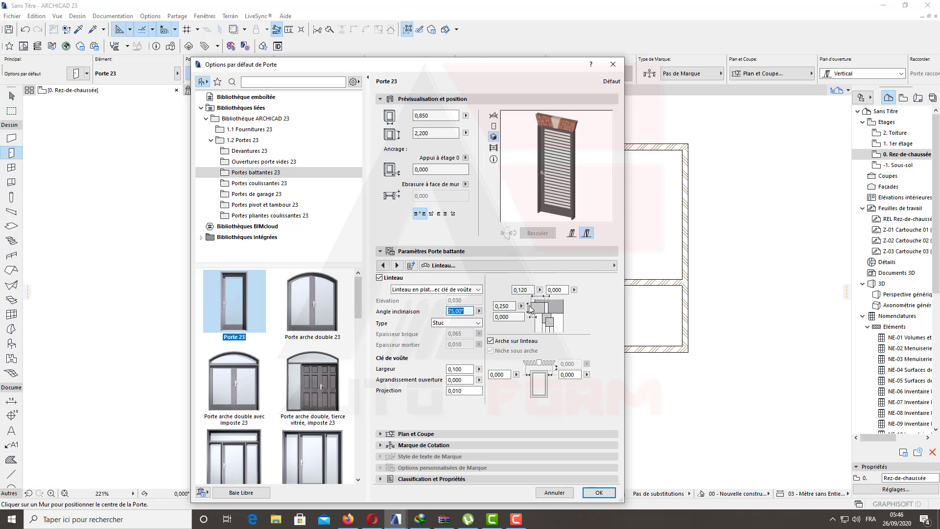
pyautogui.press('Tab')
pyautogui.write('0,1')
pyautogui.press('Return')
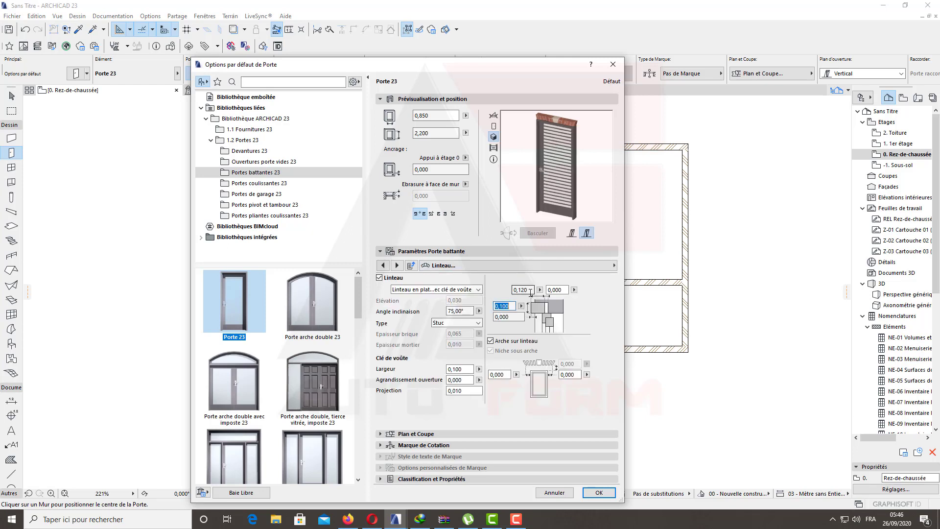
# - Set the lintel's thickness across the wall to 0,1 in the door's Linteau settings
pyautogui.click(532, 289)
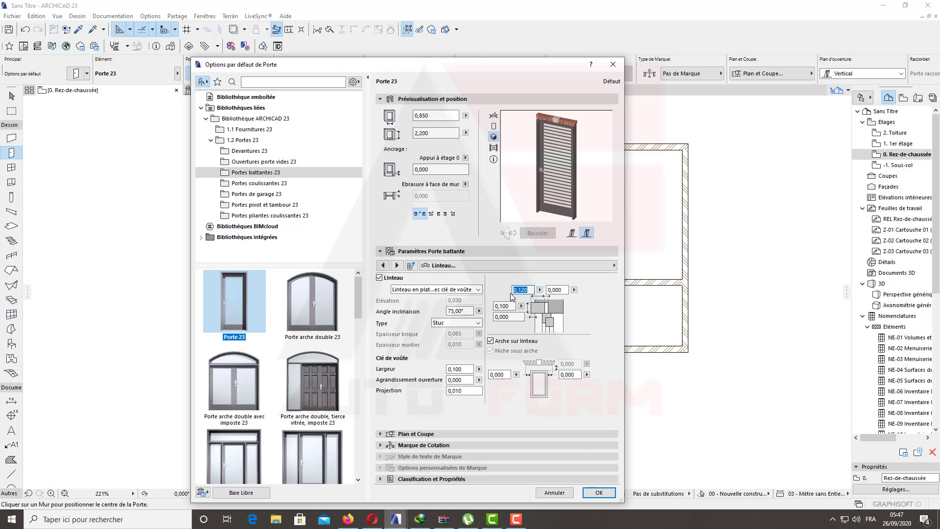
pyautogui.write('0,1')
pyautogui.press('Return')
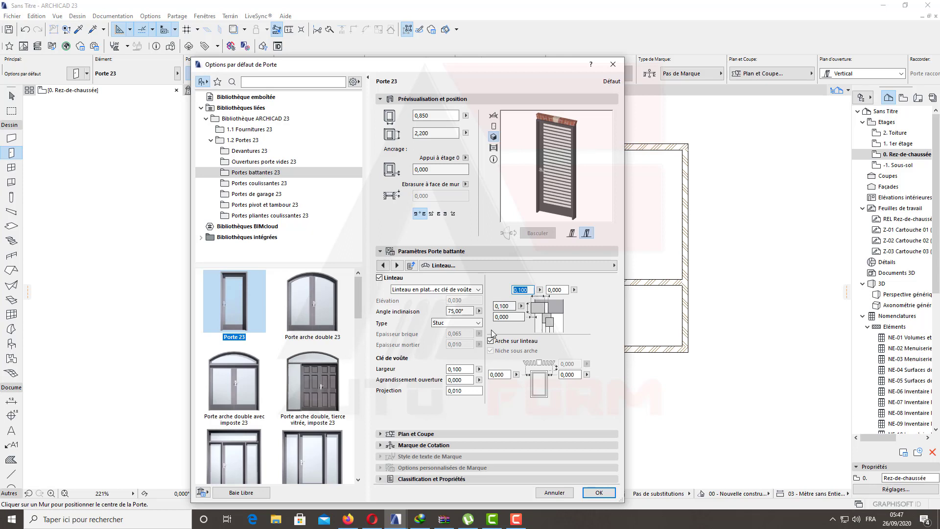
# - Choose Peinture - Vermilion as the lintel's brick surface in the door's model attributes
pyautogui.click(398, 265)
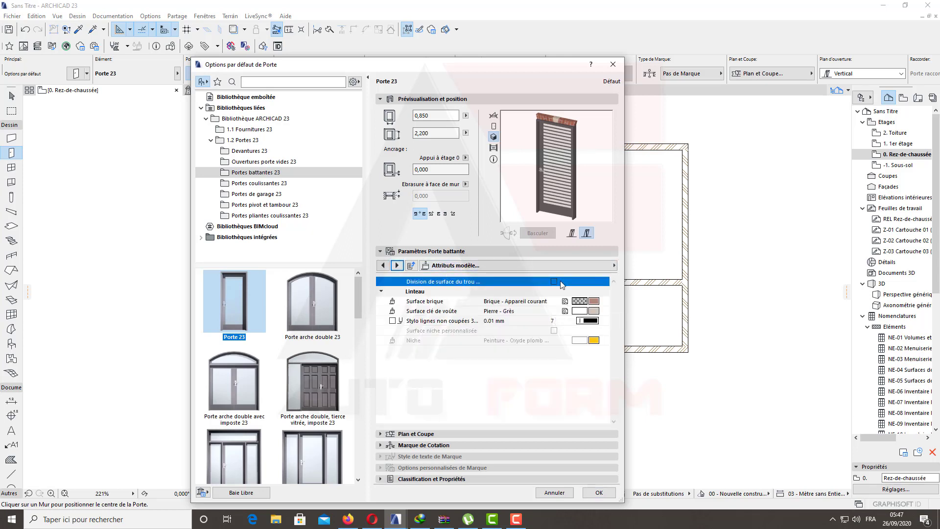
pyautogui.click(592, 302)
pyautogui.click(593, 304)
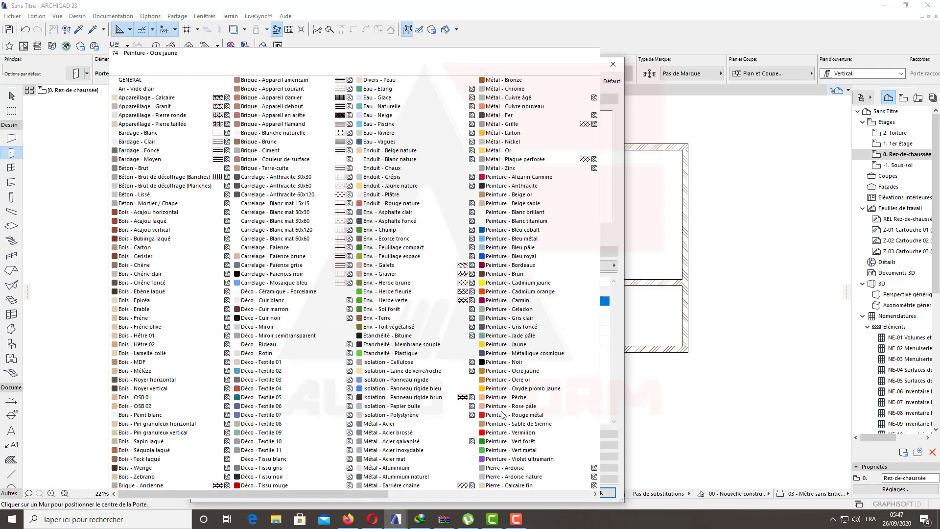
pyautogui.click(507, 433)
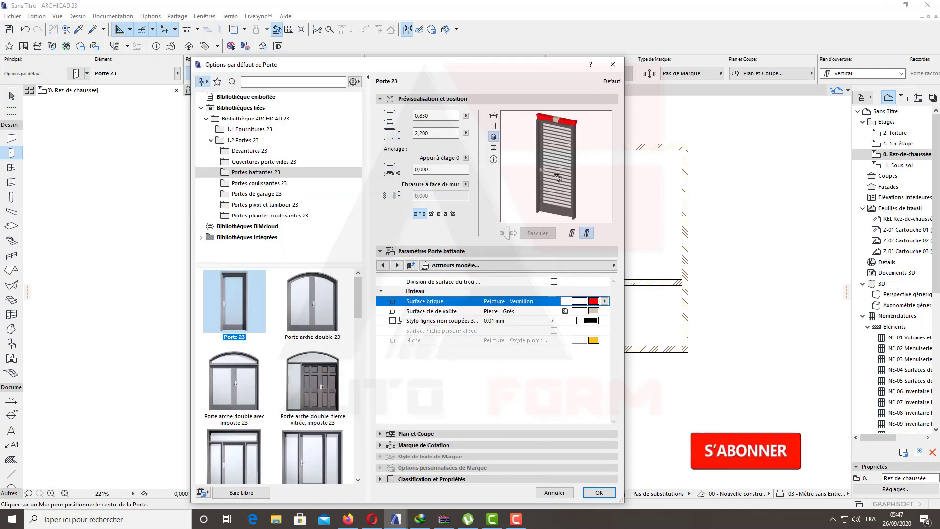
# - Choose Plastique - Laminé as the surface of the lintel's keystone
pyautogui.click(405, 312)
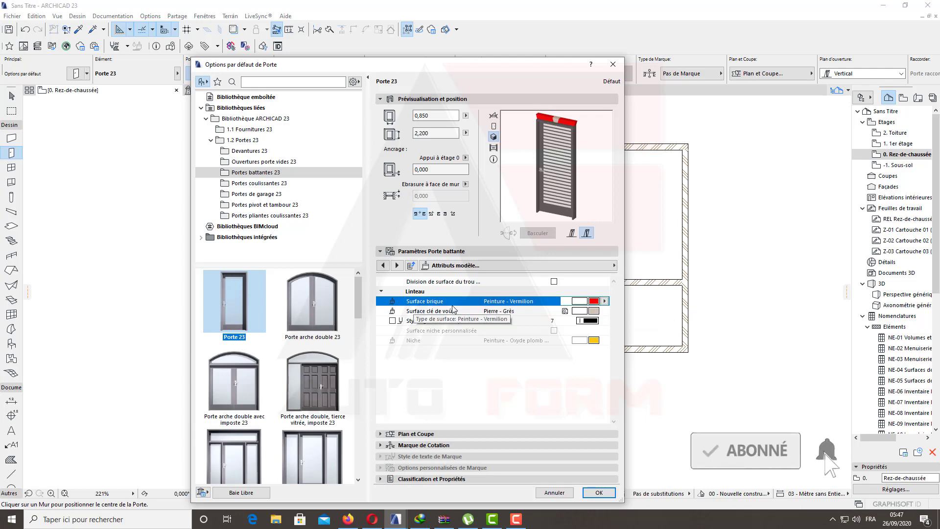
pyautogui.click(595, 312)
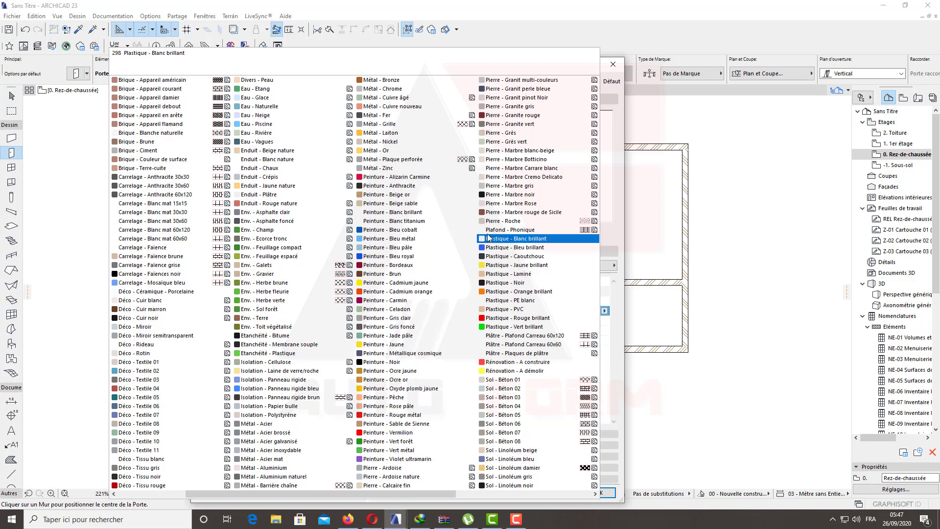
pyautogui.click(514, 278)
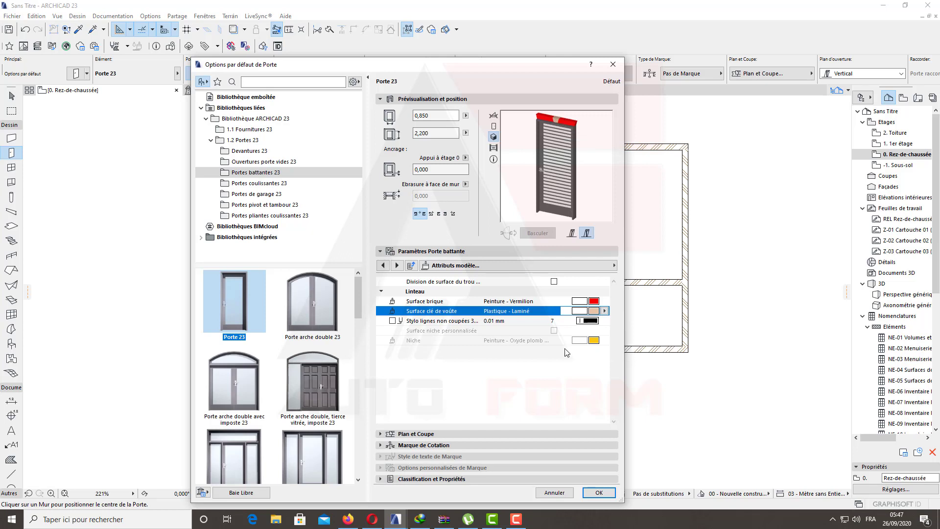
# - Preview the door with the Appui - porte sill enabled and turn the sill off again
pyautogui.click(398, 266)
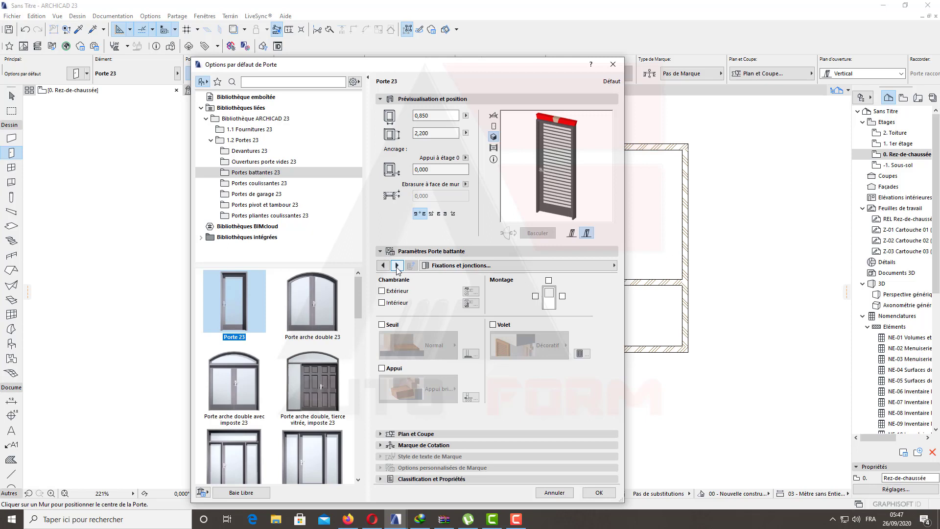
pyautogui.click(397, 266)
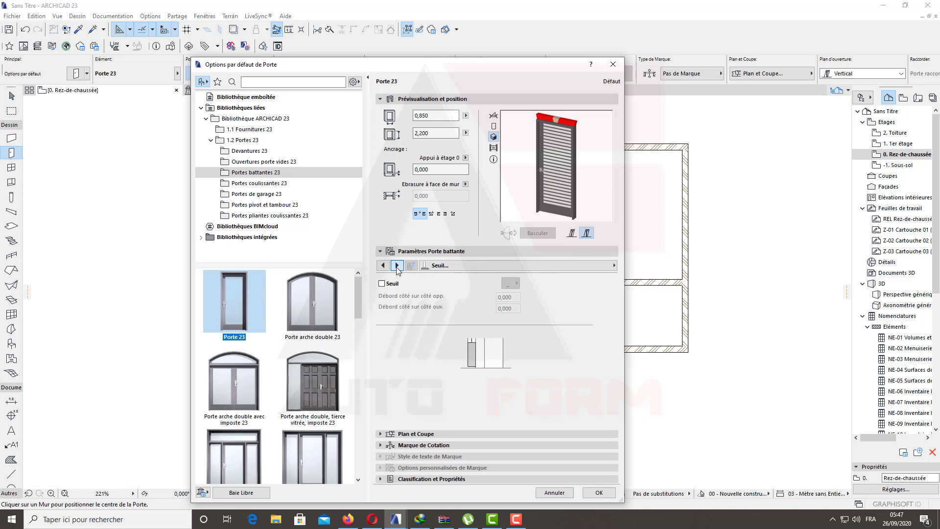
pyautogui.click(397, 266)
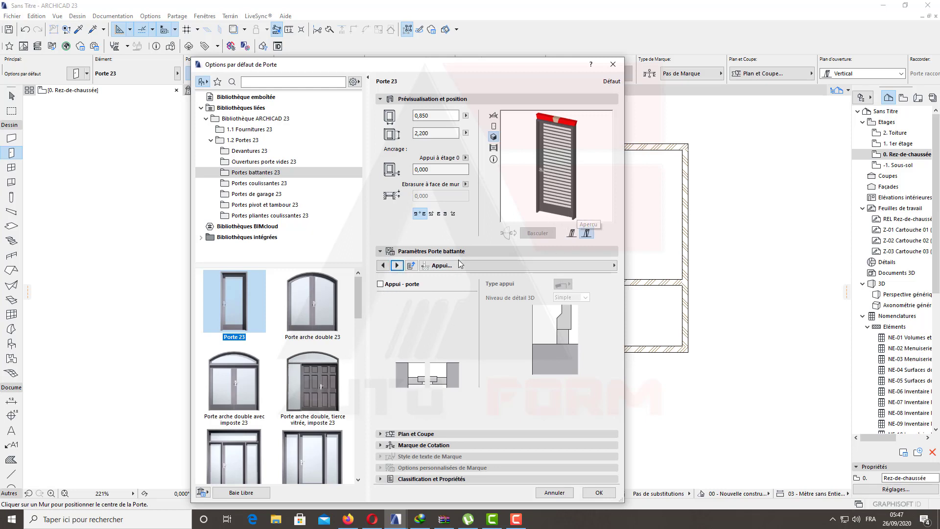
pyautogui.click(392, 288)
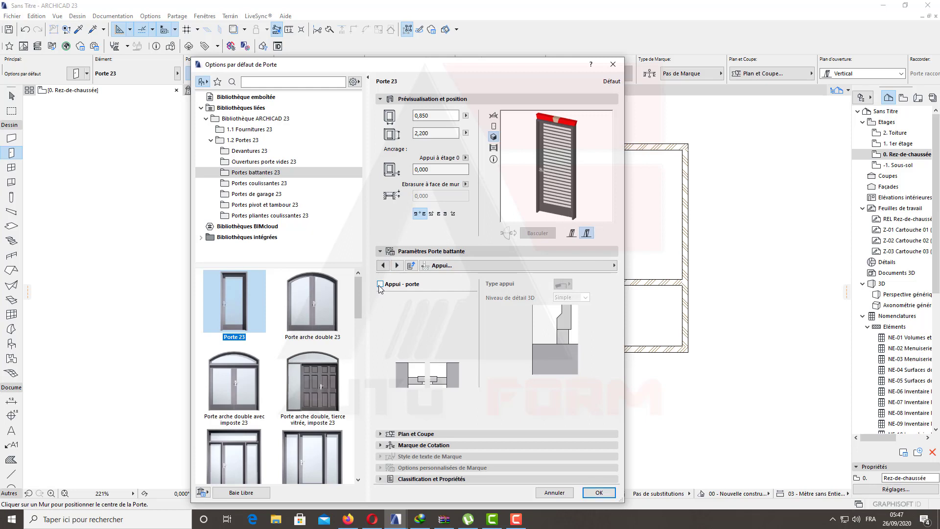
pyautogui.click(585, 193)
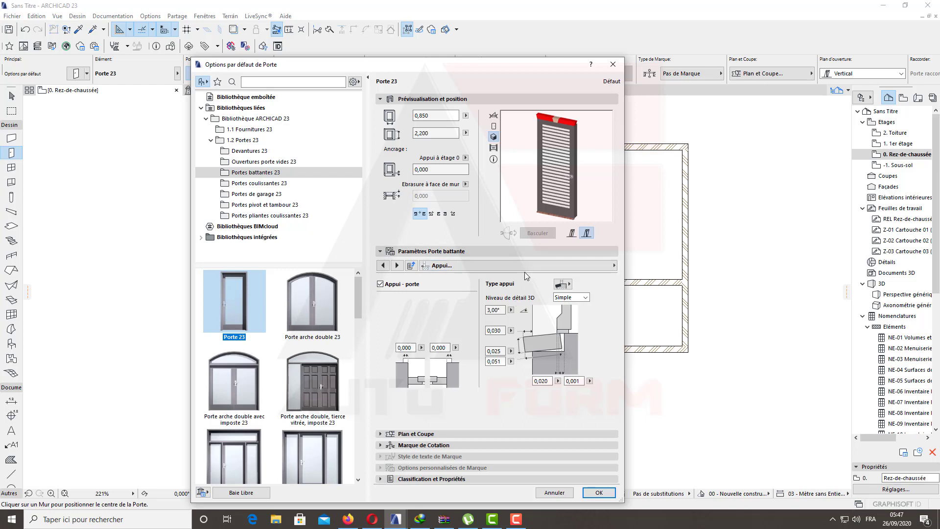
pyautogui.click(391, 284)
# - Enable the exterior casing in the door's Chambranle extérieur settings
pyautogui.click(397, 266)
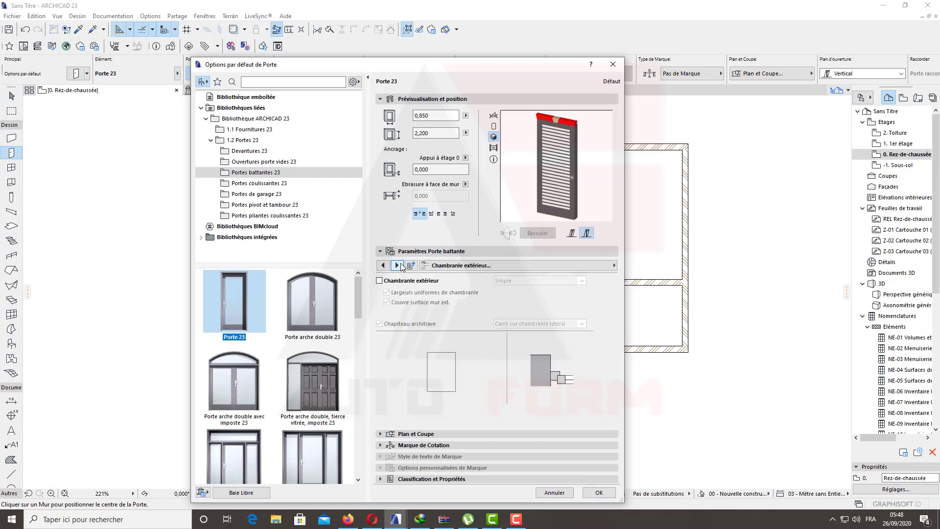
pyautogui.click(380, 281)
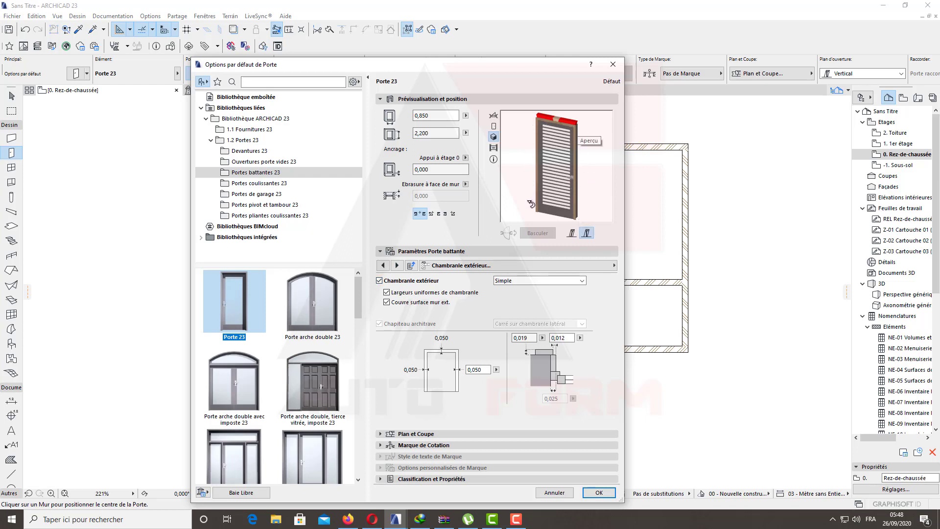
# - Preview the exterior casing as Simple avec dépassement and as Complexe avec dépassement with Décoratif 2, and return it to Simple
pyautogui.click(526, 285)
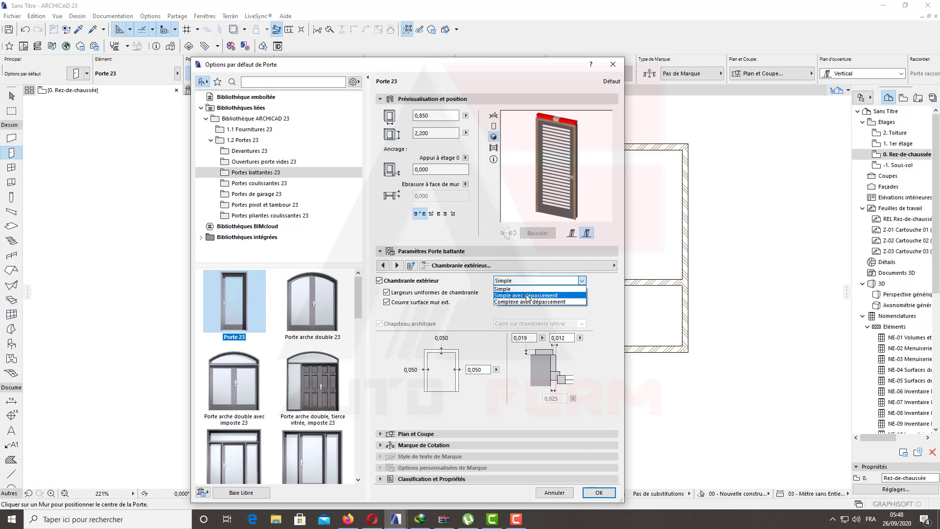
pyautogui.click(528, 298)
pyautogui.press('Down')
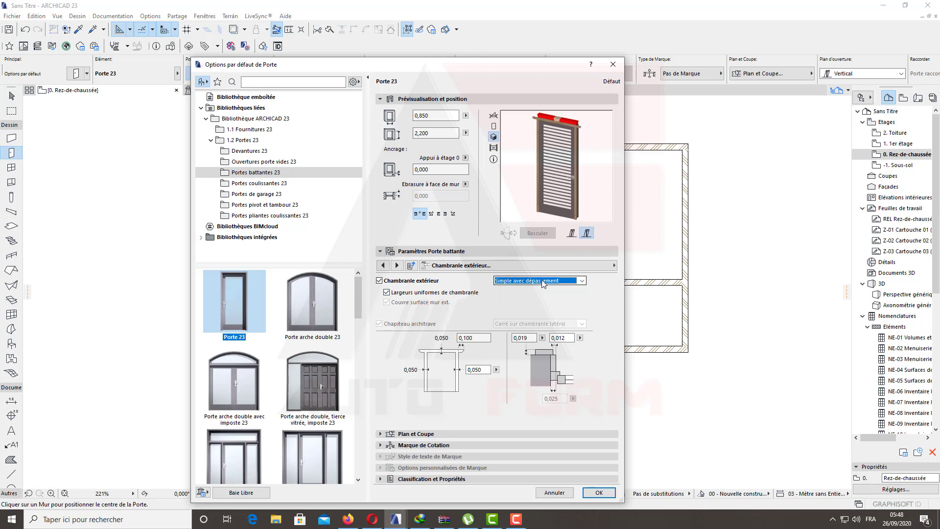
pyautogui.click(544, 281)
pyautogui.click(542, 303)
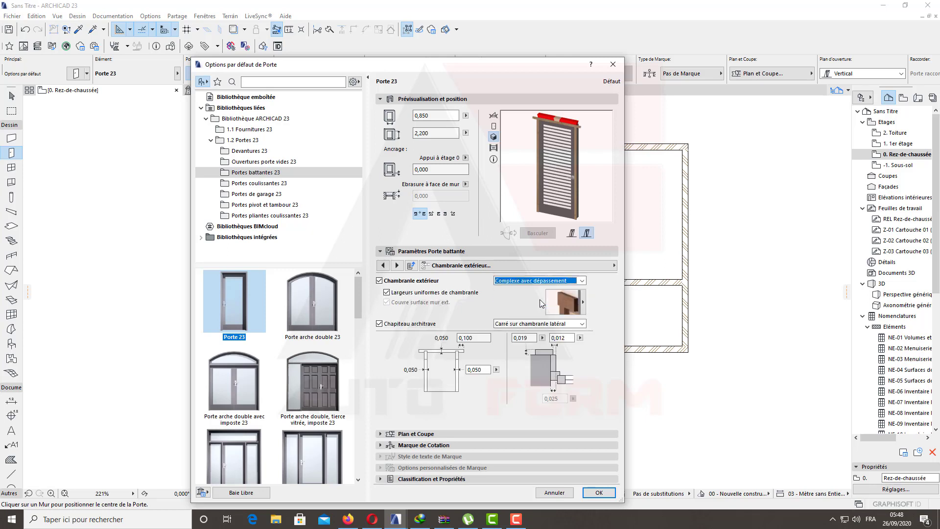
pyautogui.click(565, 301)
pyautogui.click(606, 354)
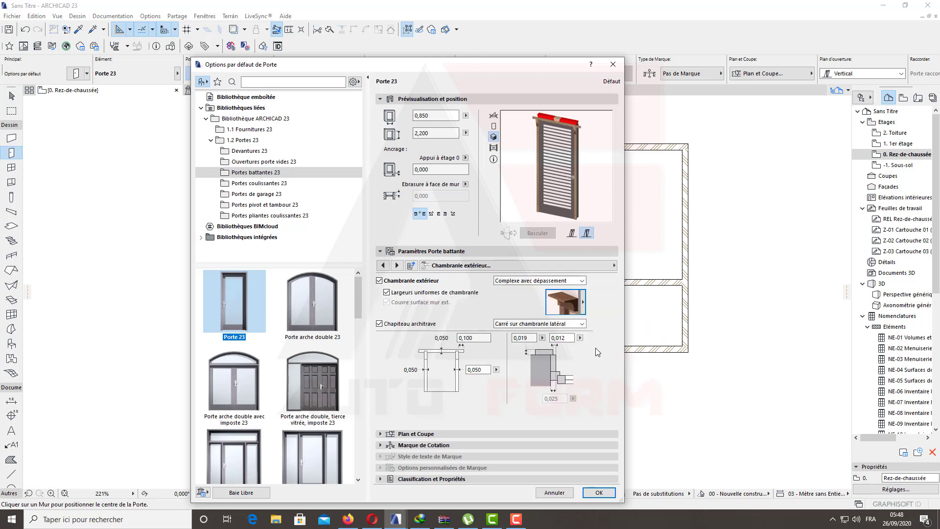
pyautogui.click(563, 300)
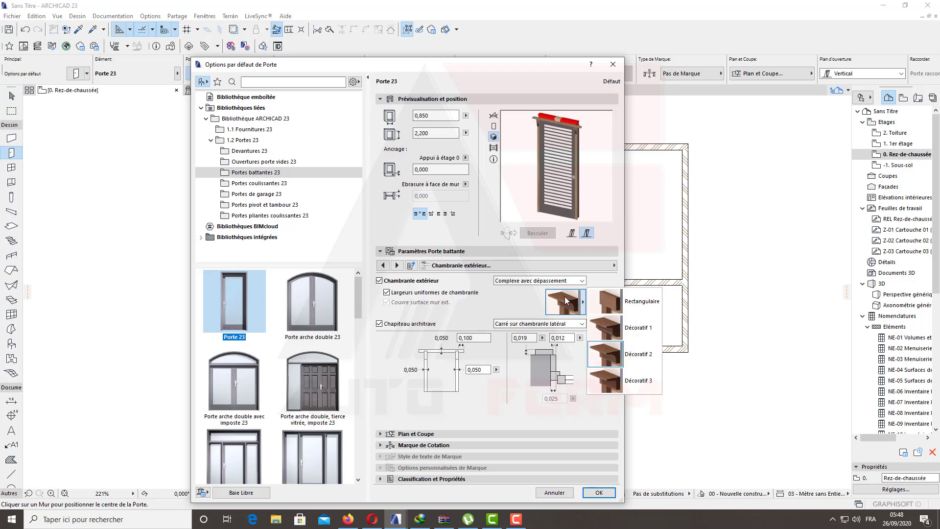
pyautogui.click(542, 285)
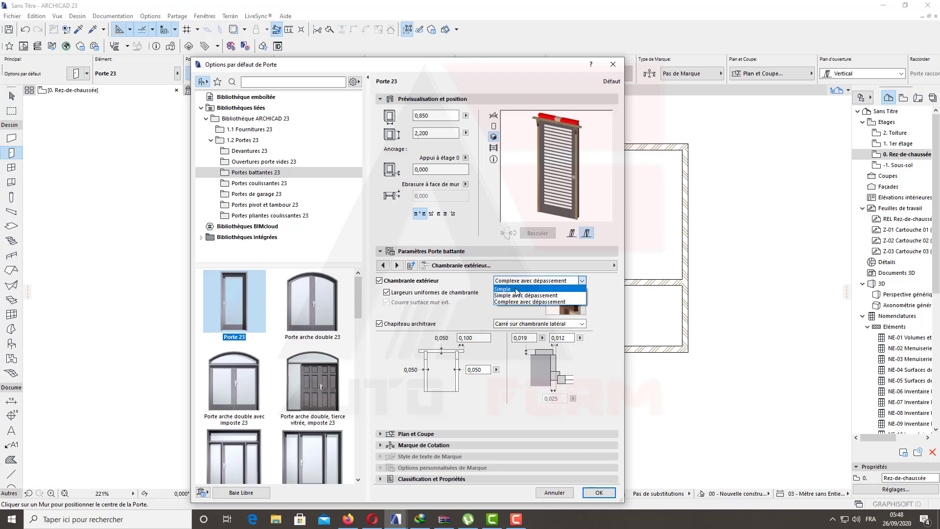
pyautogui.click(522, 289)
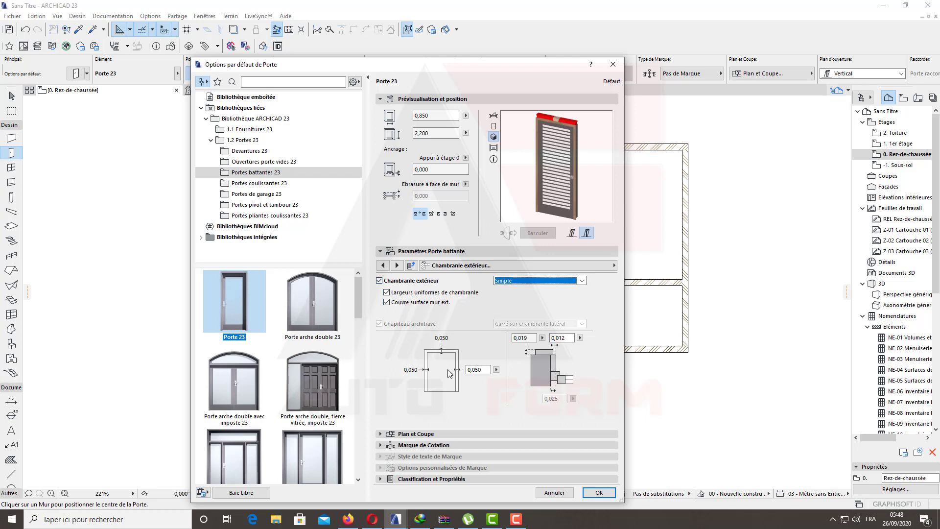
# - Set the exterior casing's width to 0,05 and its thickness to 0,025
pyautogui.click(484, 370)
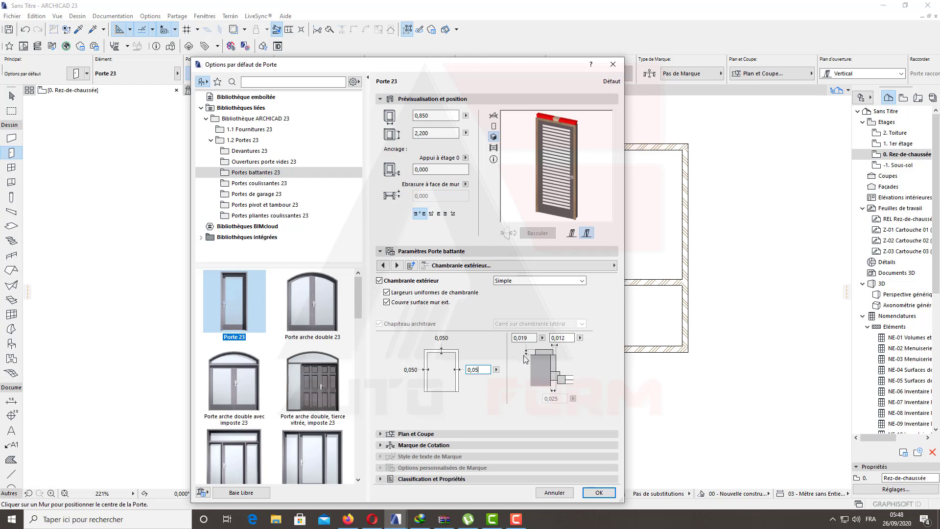
pyautogui.click(528, 339)
pyautogui.click(578, 368)
pyautogui.click(524, 520)
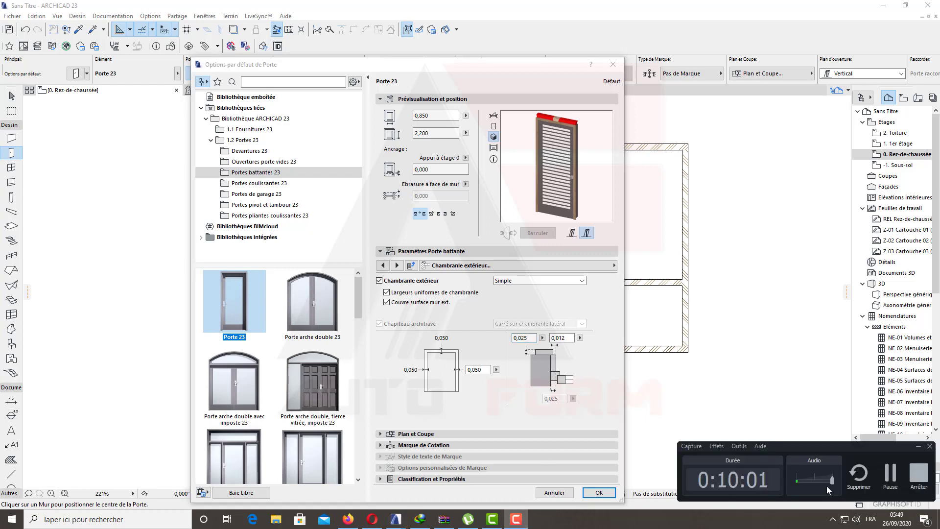
pyautogui.click(893, 478)
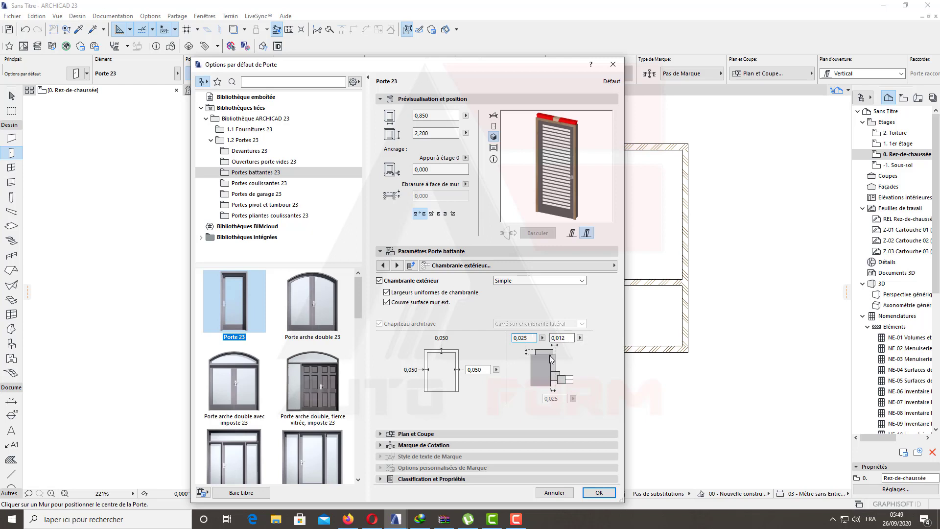
# - Preview the exterior casing with an offset of 0 from the opening edge and restore the offset to 0,012
pyautogui.press('Tab')
pyautogui.write('0')
pyautogui.press('Return')
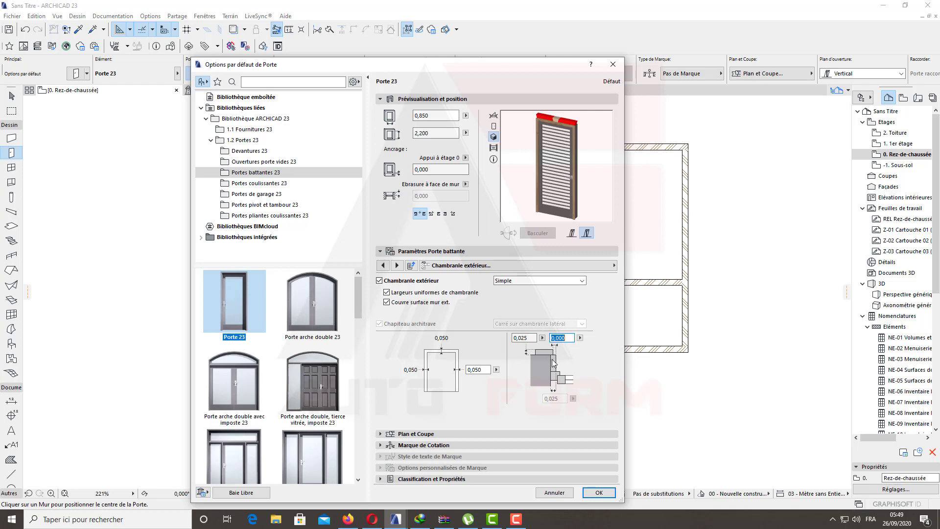
pyautogui.click(568, 338)
pyautogui.click(593, 361)
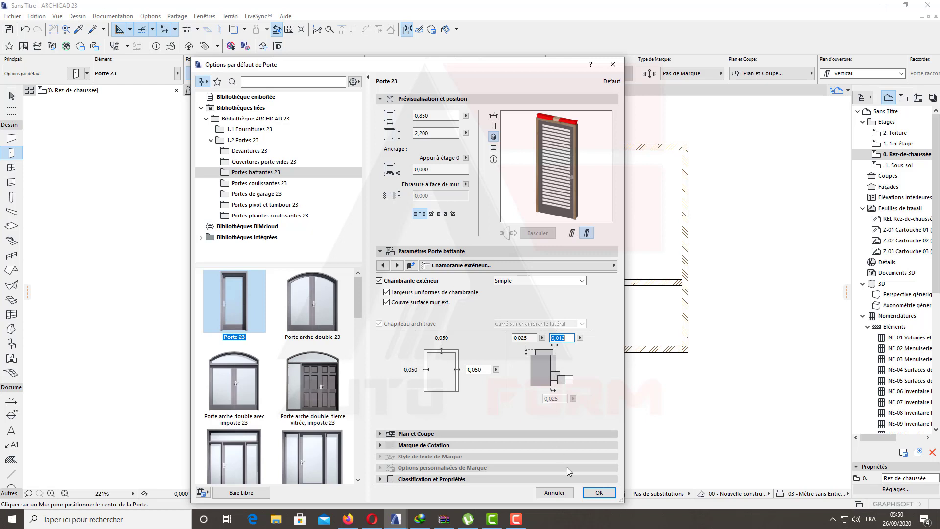
# - Preview the door with its decorative shutters enabled in the Volet settings and turn them off again
pyautogui.click(397, 265)
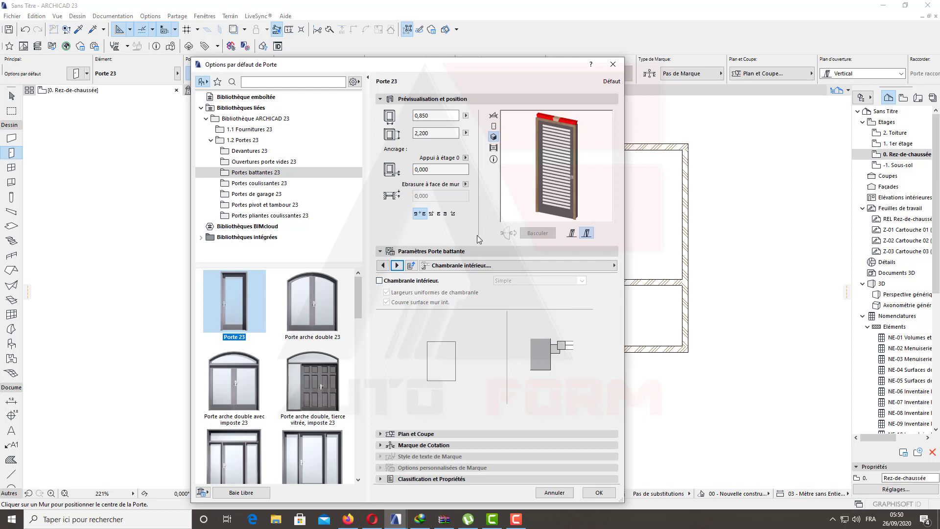
pyautogui.click(398, 266)
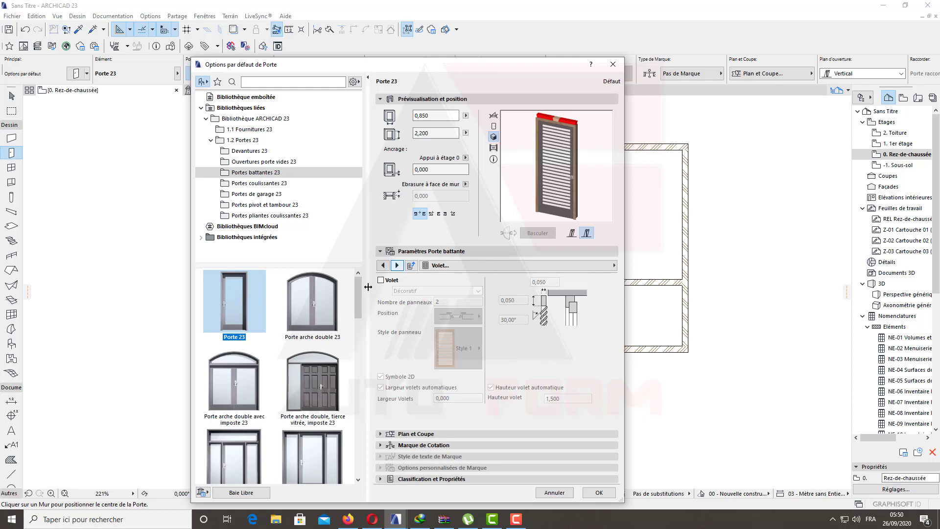
pyautogui.click(382, 280)
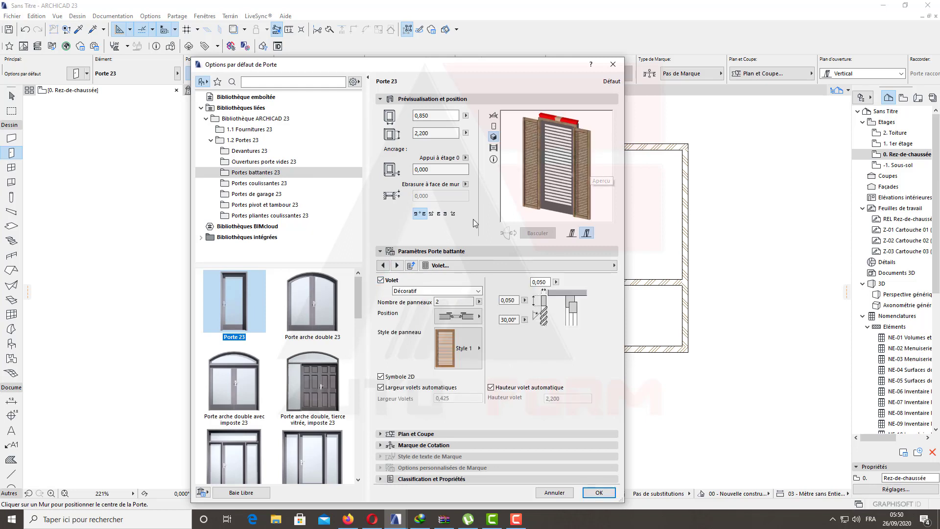
pyautogui.click(382, 280)
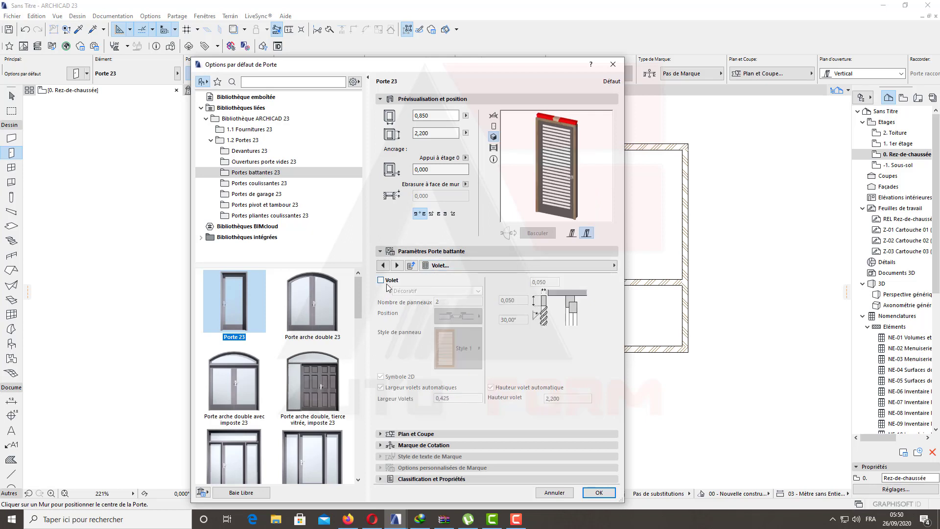
pyautogui.click(387, 283)
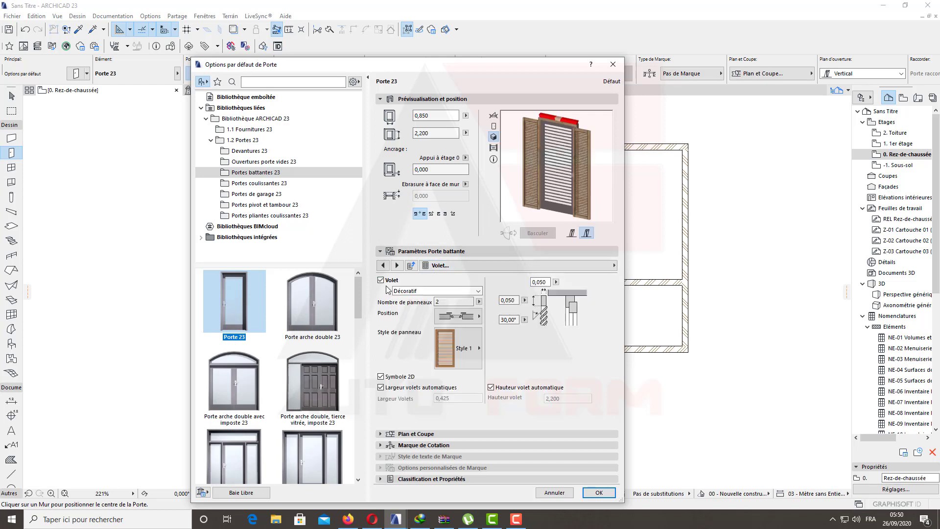
pyautogui.click(387, 282)
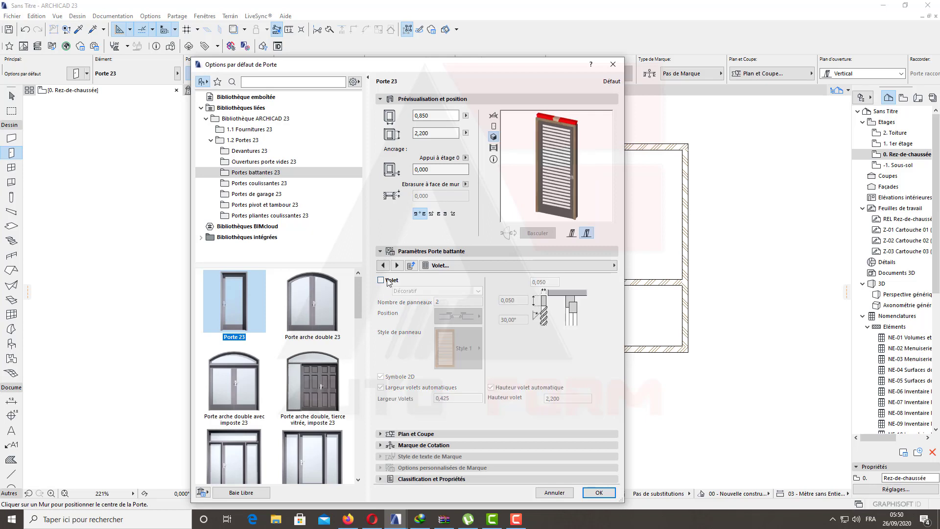
# - Preview the exterior casing surface as Peinture - Vermilion and Peinture - Métallique cosmique, and set it to Peinture - Jade pâle
pyautogui.click(403, 264)
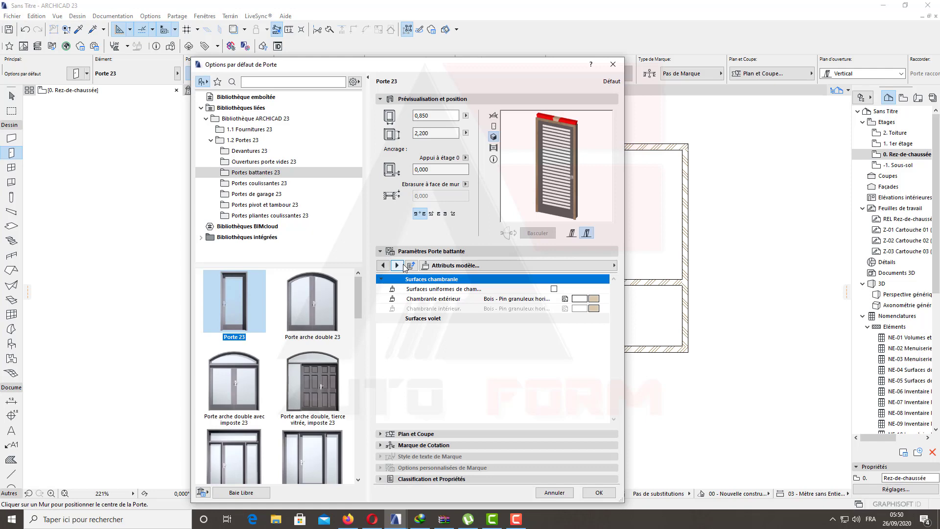
pyautogui.click(603, 300)
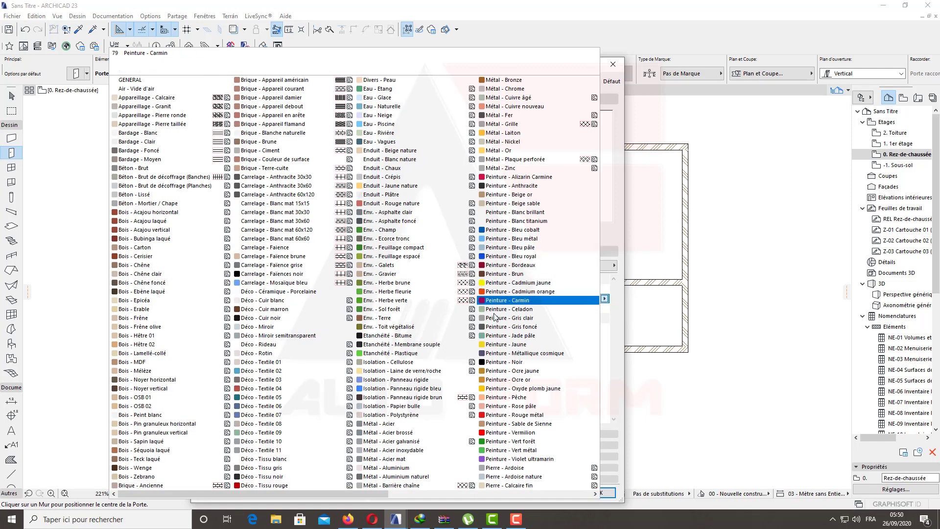
pyautogui.click(502, 433)
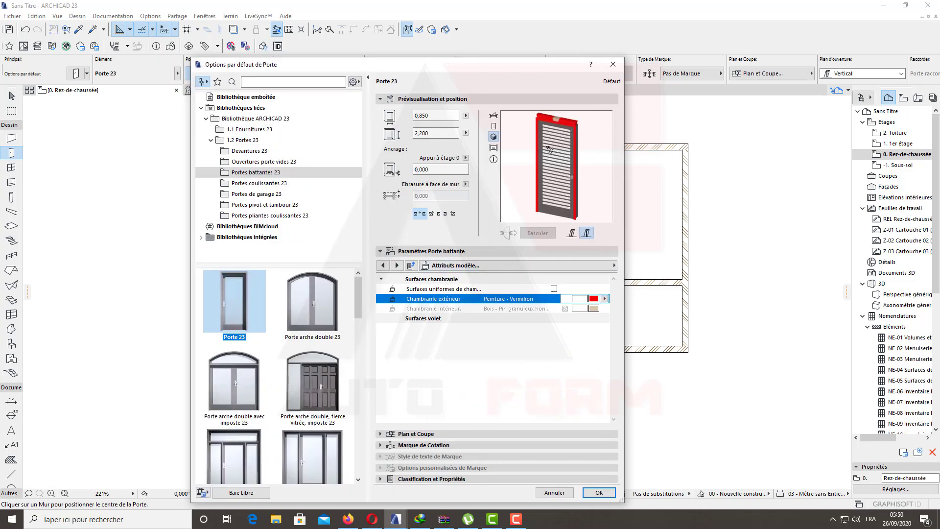
pyautogui.click(605, 298)
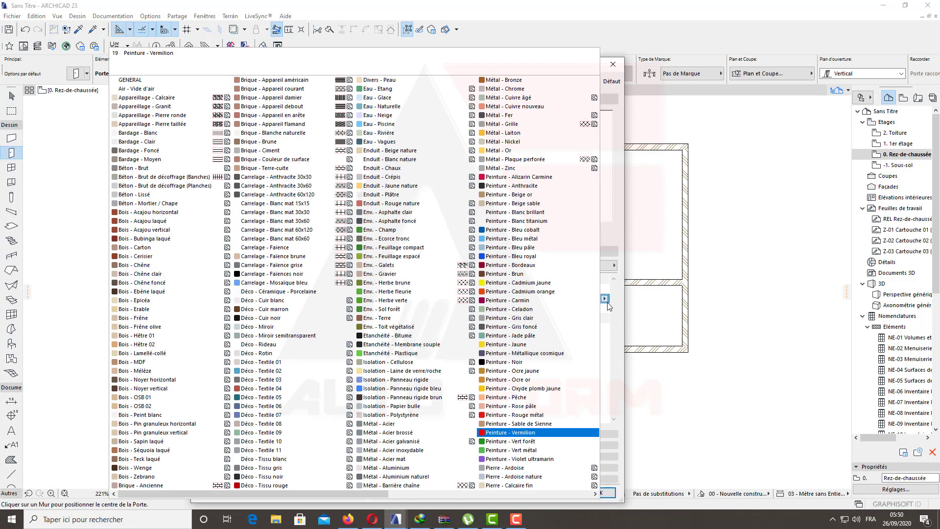
pyautogui.click(510, 353)
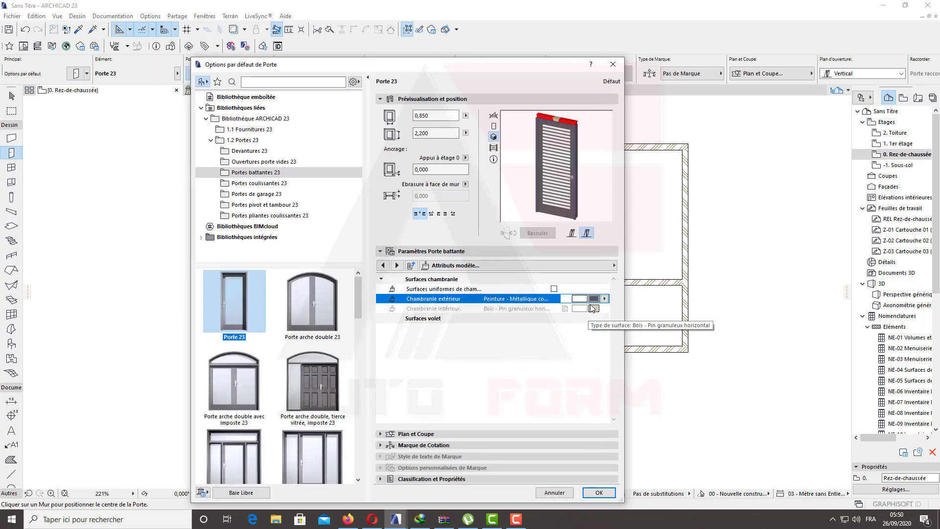
pyautogui.click(605, 298)
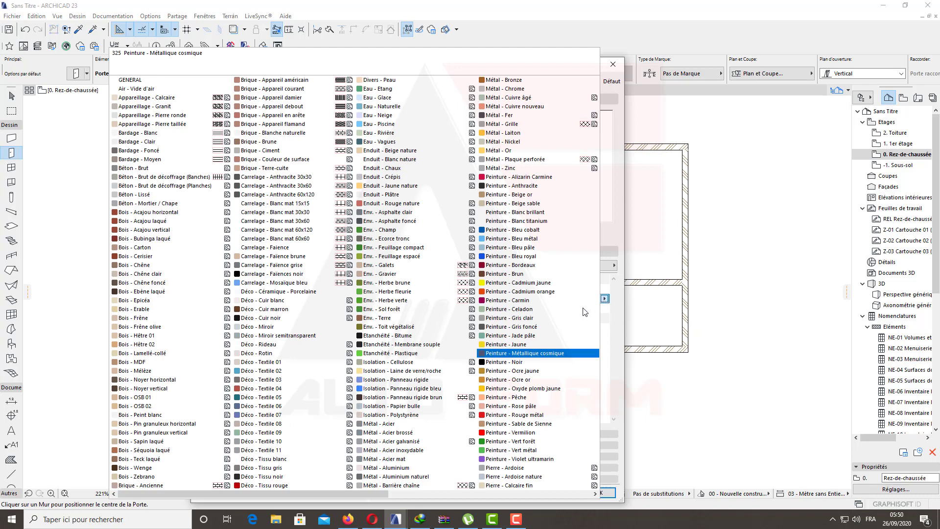
pyautogui.click(504, 336)
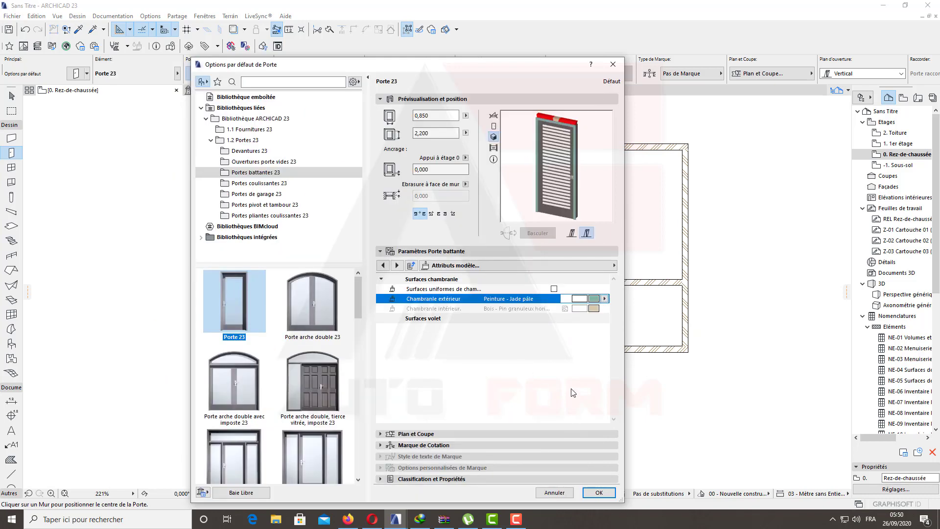
# - Show the door's 2D symbol preview and set the frame and leaf contour pens to pen 1 in the Plan et Coupe settings
pyautogui.click(455, 265)
pyautogui.click(419, 283)
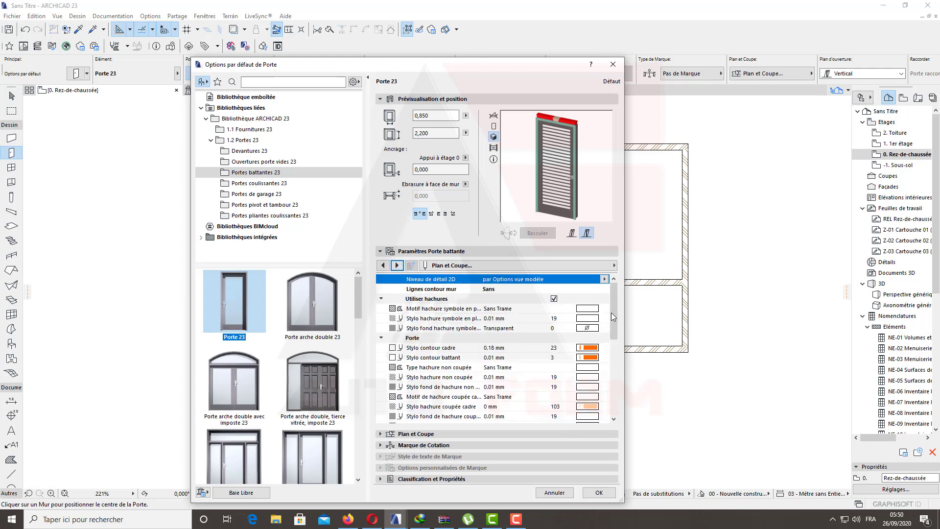
pyautogui.moveTo(610, 302)
pyautogui.mouseDown()
pyautogui.moveTo(612, 351)
pyautogui.moveTo(613, 308)
pyautogui.mouseUp()
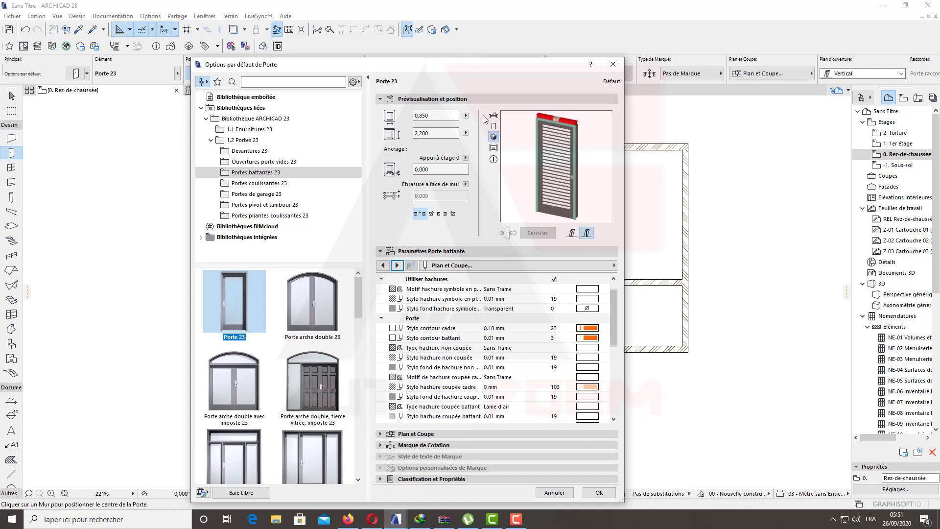
pyautogui.click(493, 115)
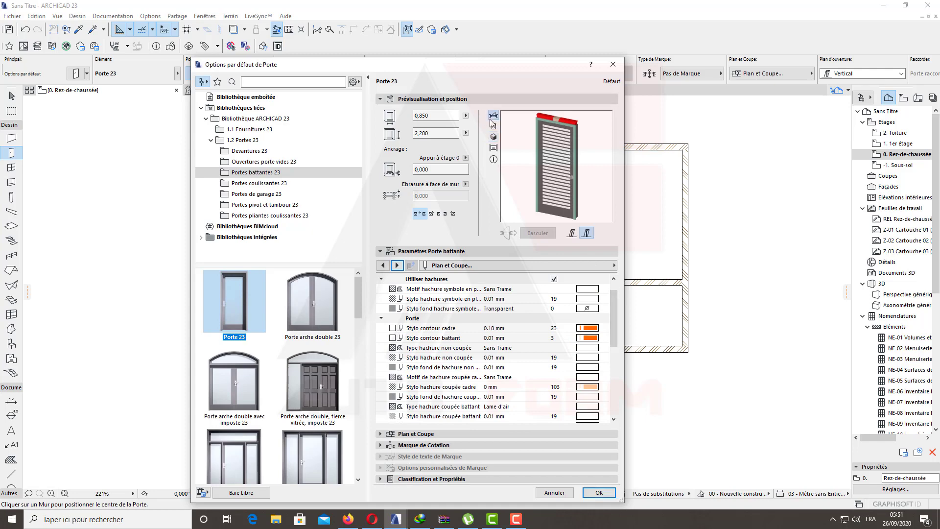
pyautogui.click(592, 329)
pyautogui.click(599, 327)
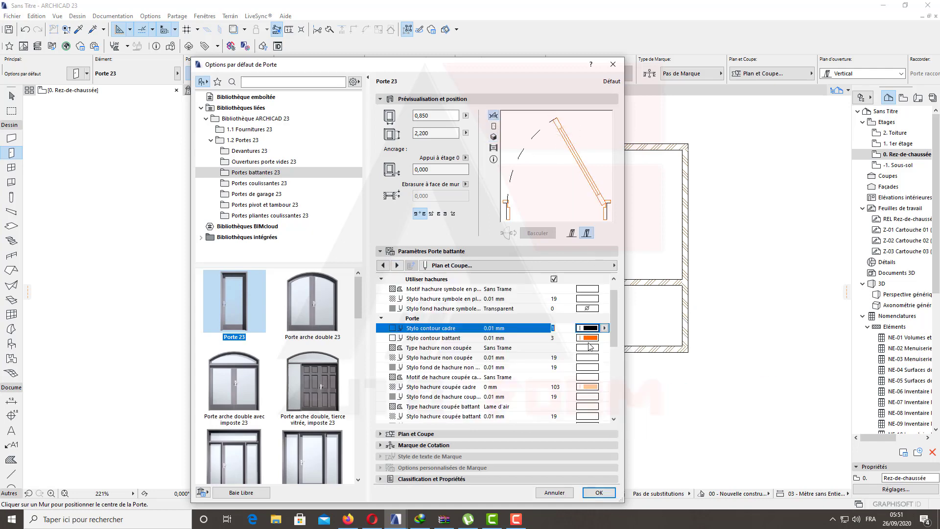
pyautogui.click(588, 338)
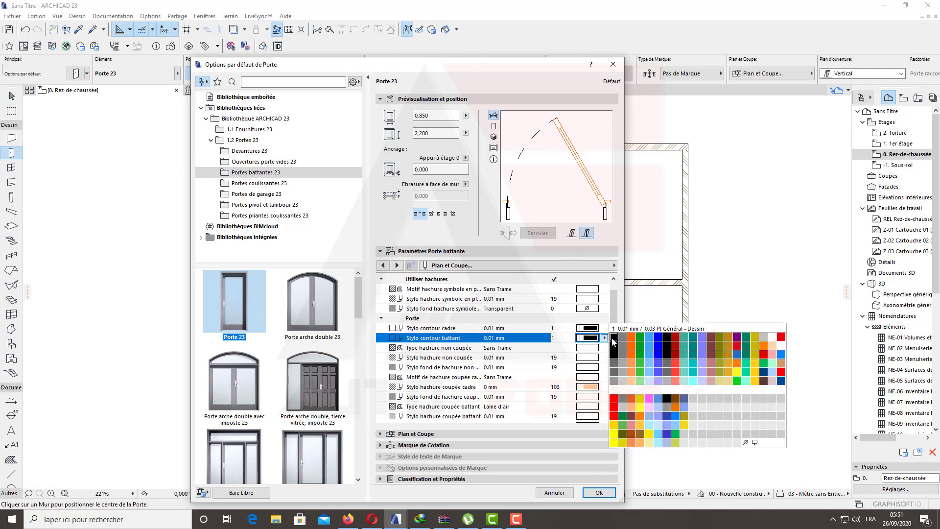
pyautogui.click(604, 342)
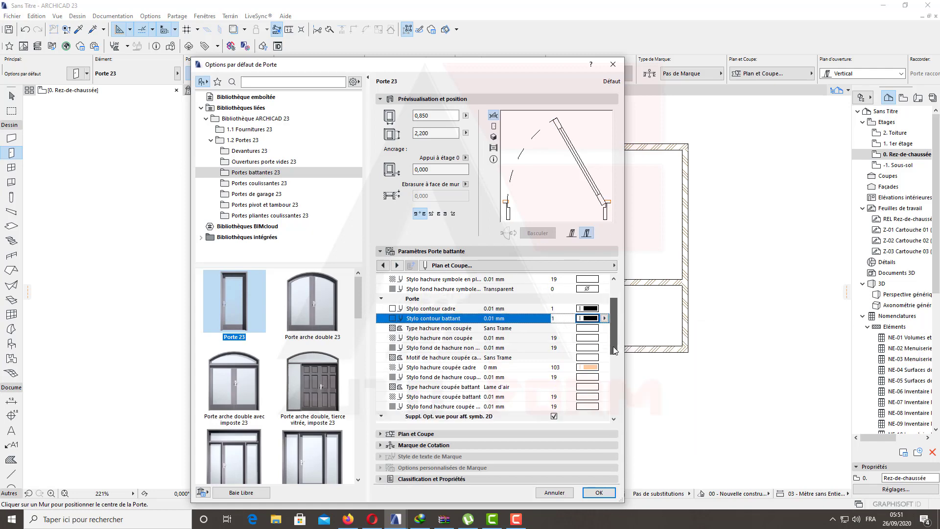
# - Set the casing's cut line pen to pen 1 and accept the door's default settings
pyautogui.scroll(-3, 612, 346)
pyautogui.click(596, 387)
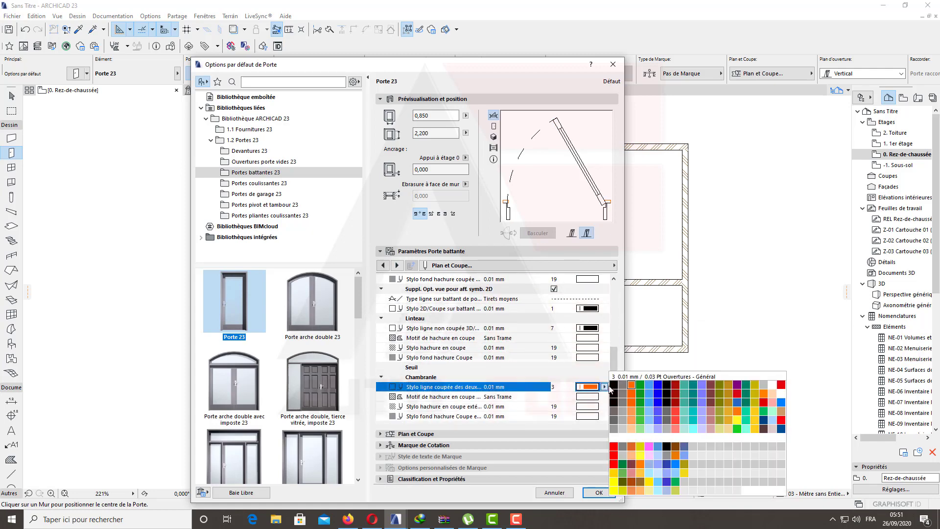
pyautogui.click(605, 386)
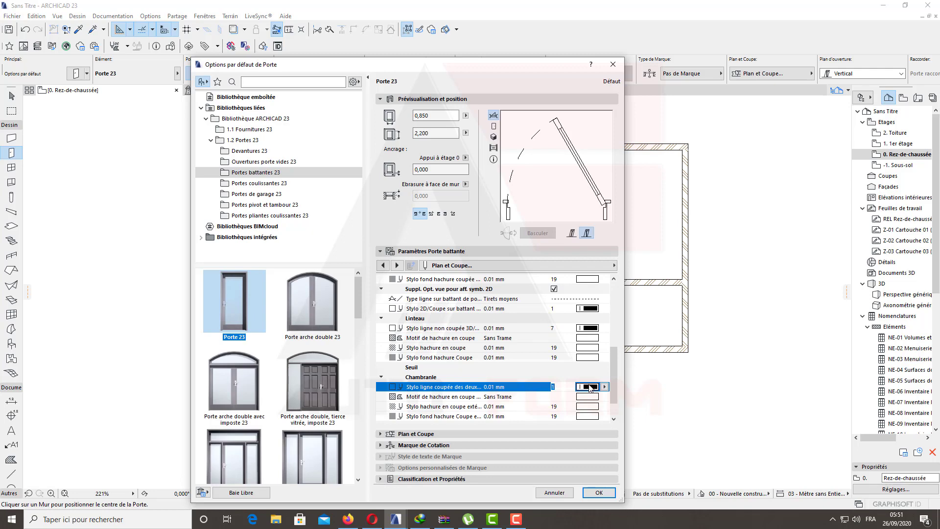
pyautogui.click(599, 492)
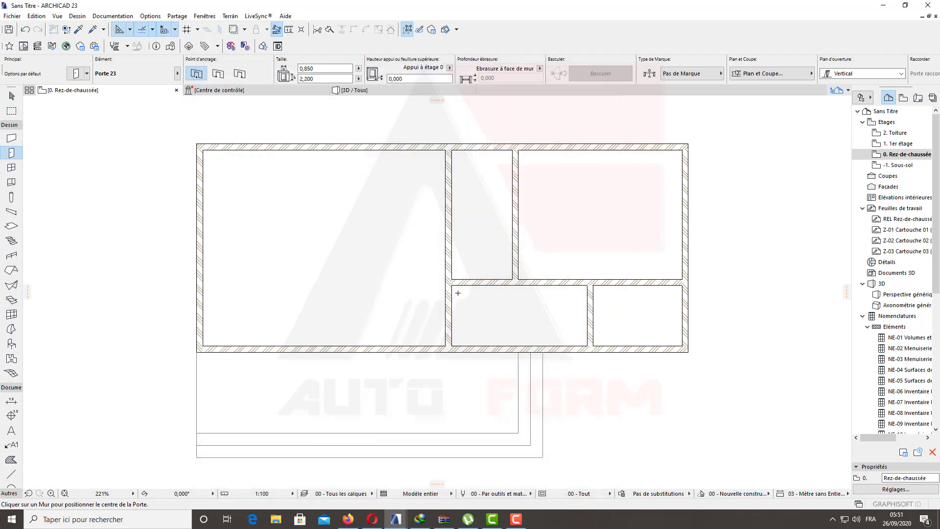
# - Place a 0,850 wide door in the horizontal partition beside the vertical partition, opening into the upper-right room
pyautogui.scroll(6, 496, 275)
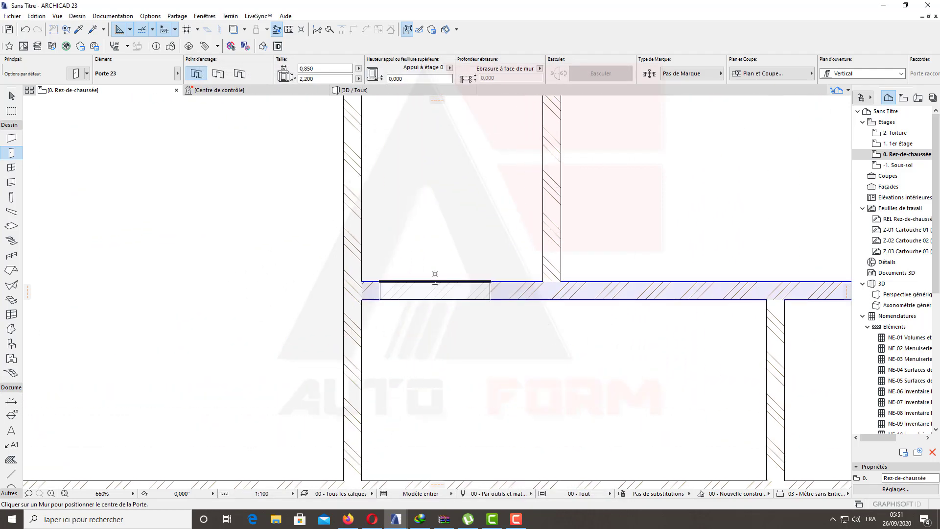
pyautogui.scroll(-3, 435, 284)
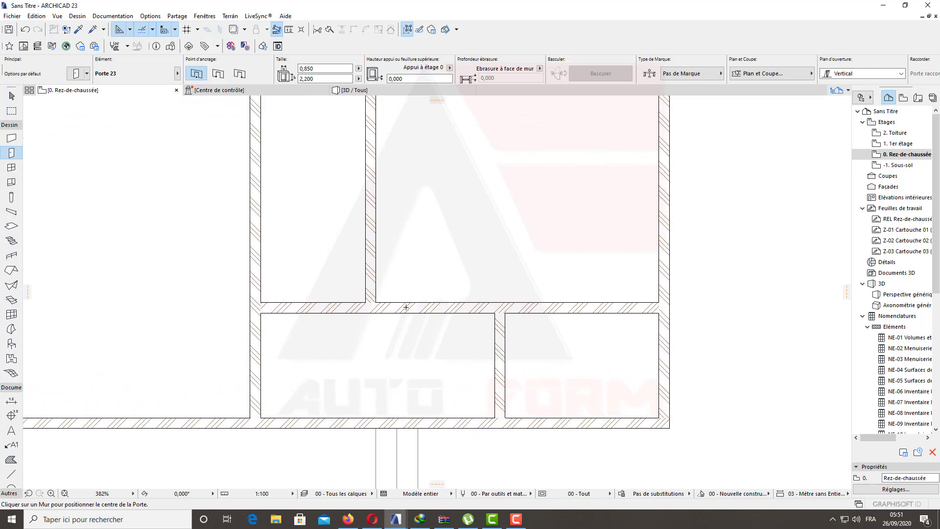
pyautogui.click(410, 307)
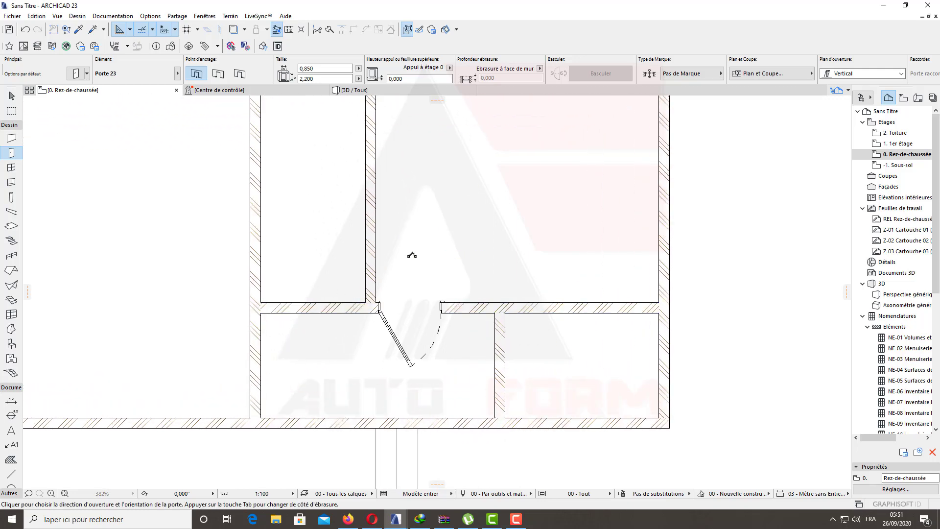
pyautogui.click(392, 238)
pyautogui.scroll(-4, 463, 331)
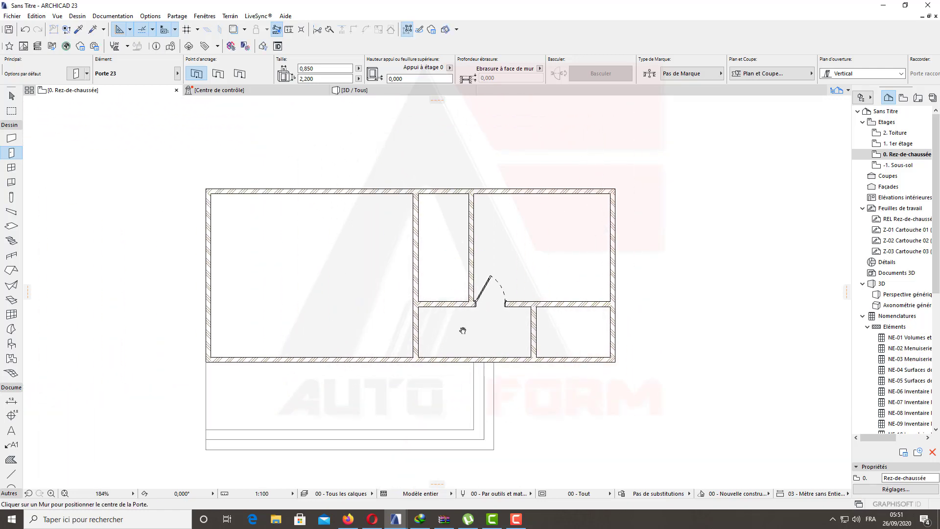
# - Place a second 0,850 wide door in the same horizontal partition, opening into the narrow middle room and hinged on its left side
pyautogui.scroll(4, 438, 289)
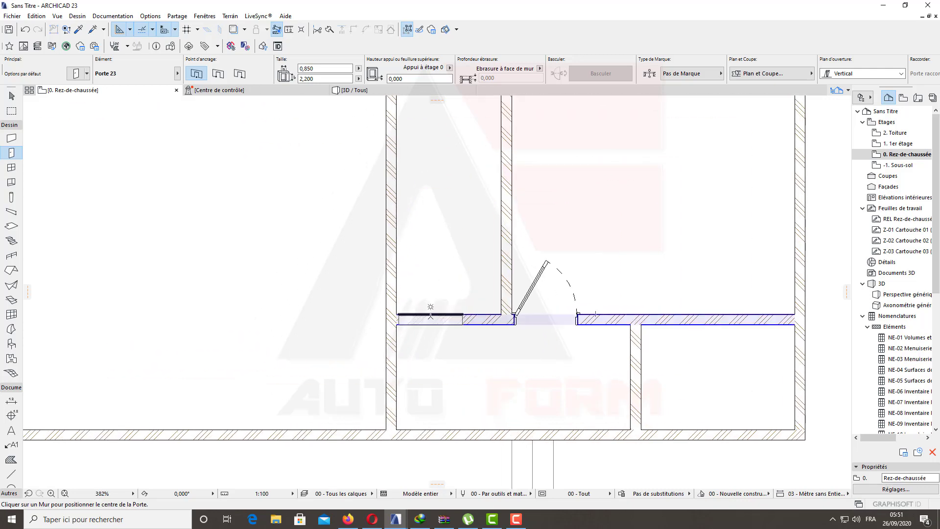
pyautogui.click(430, 314)
pyautogui.click(368, 272)
pyautogui.scroll(-4, 433, 333)
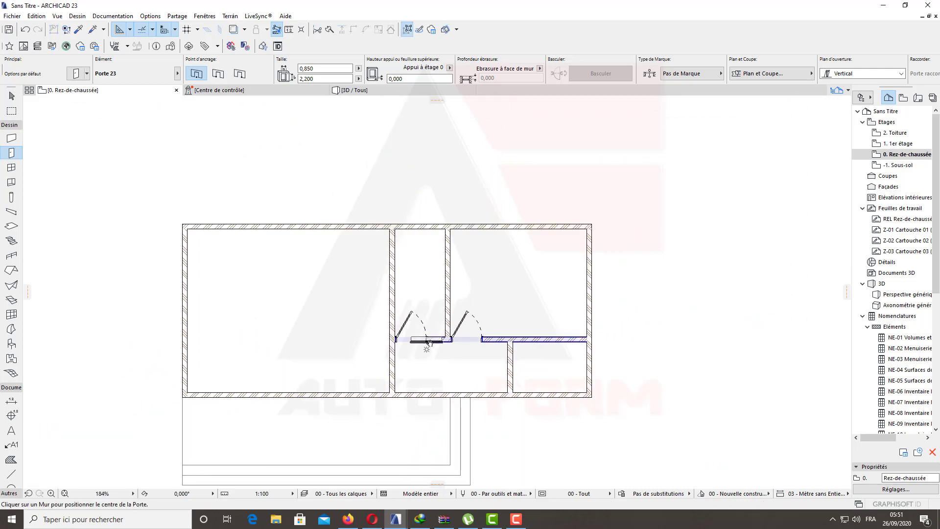
# - Set the door width to 0,75 and place it at the lower end of the short partition, opening into the lower-right room
pyautogui.scroll(3, 519, 367)
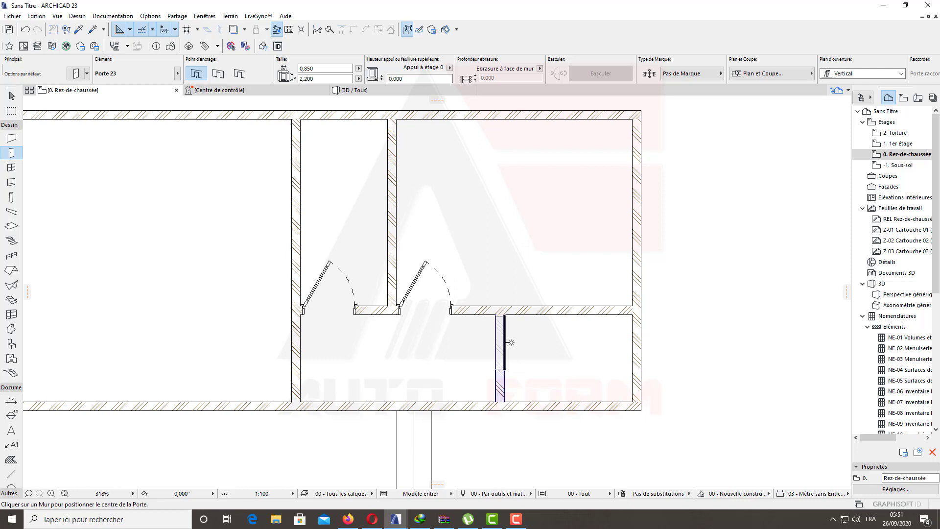
pyautogui.click(324, 68)
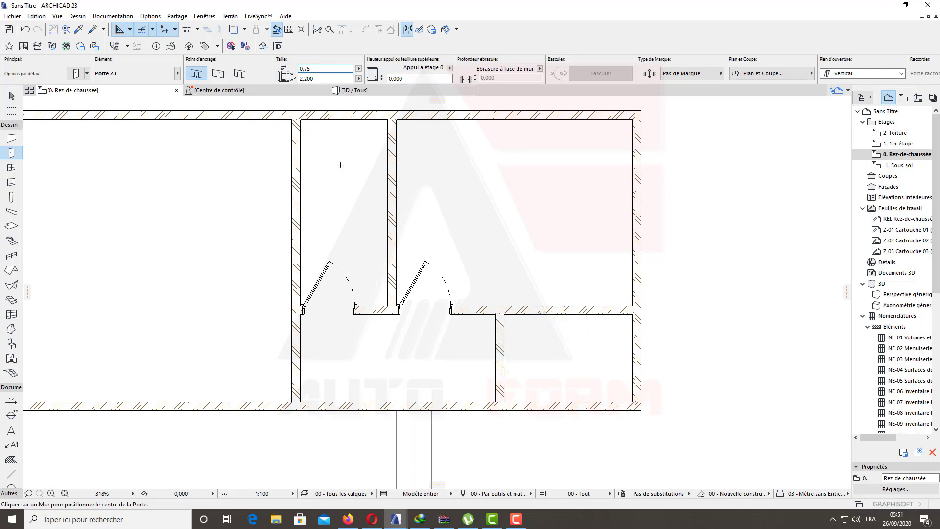
pyautogui.click(504, 342)
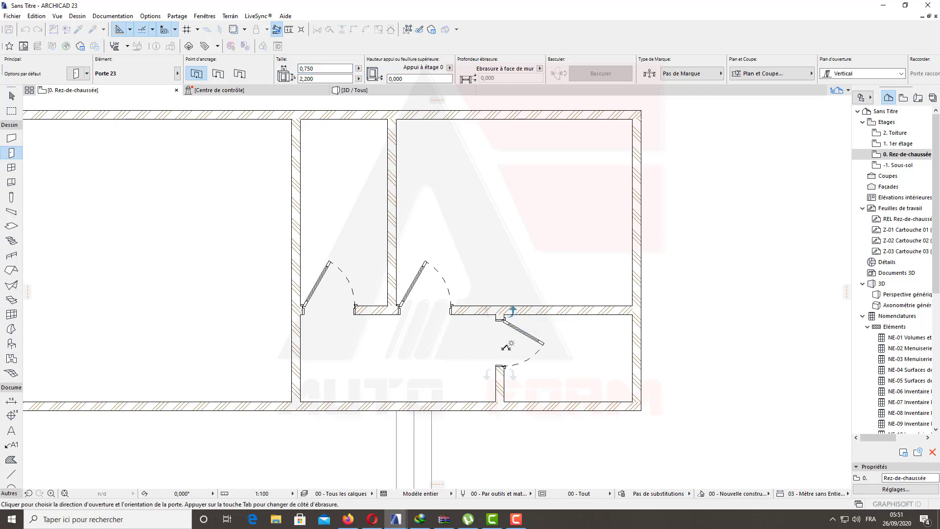
pyautogui.press('Escape')
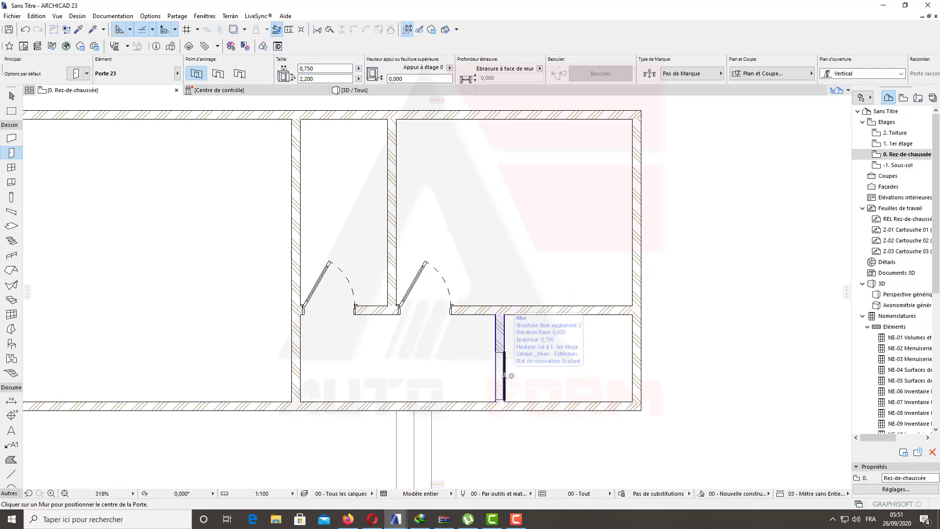
pyautogui.click(505, 376)
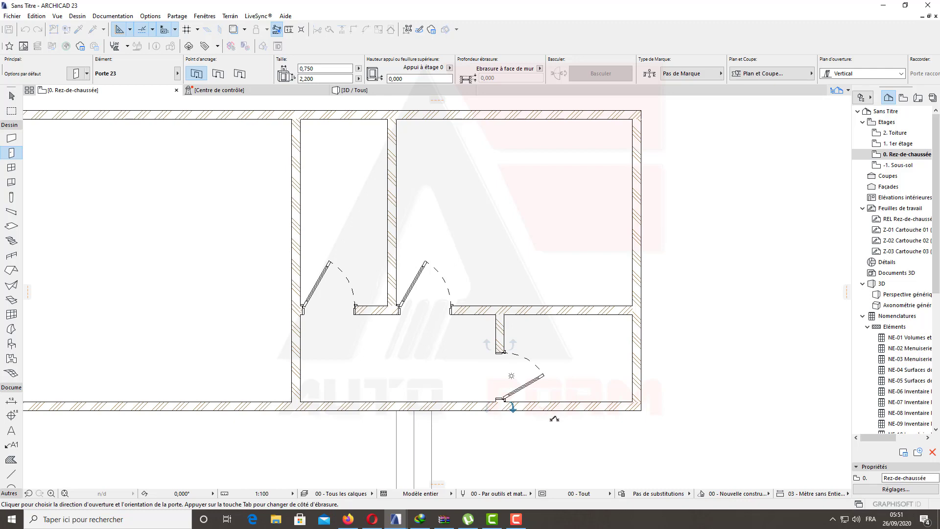
pyautogui.click(557, 419)
pyautogui.scroll(-2, 461, 359)
# - Set the door width to 0,900 and place it in the large room's lower exterior wall near the partition, opening outwards
pyautogui.moveTo(392, 348); pyautogui.dragTo(516, 255, button='middle')
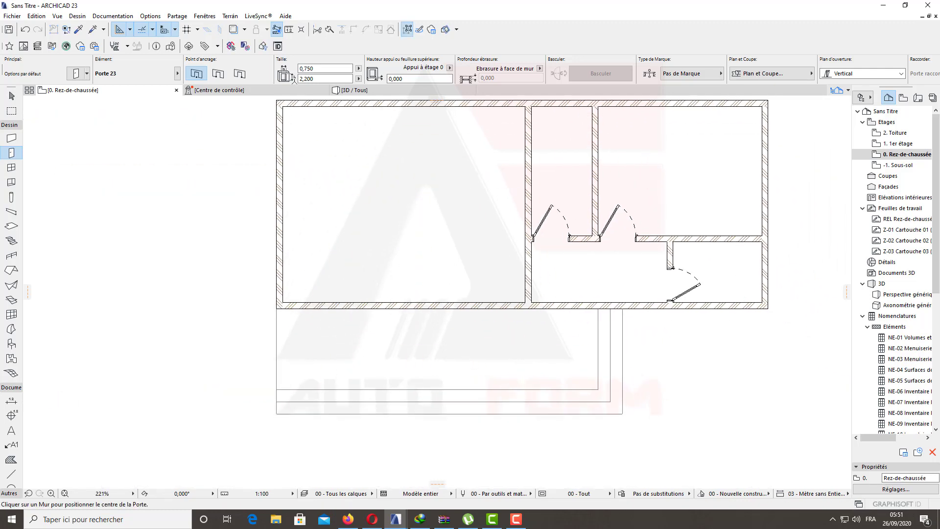
pyautogui.click(323, 71)
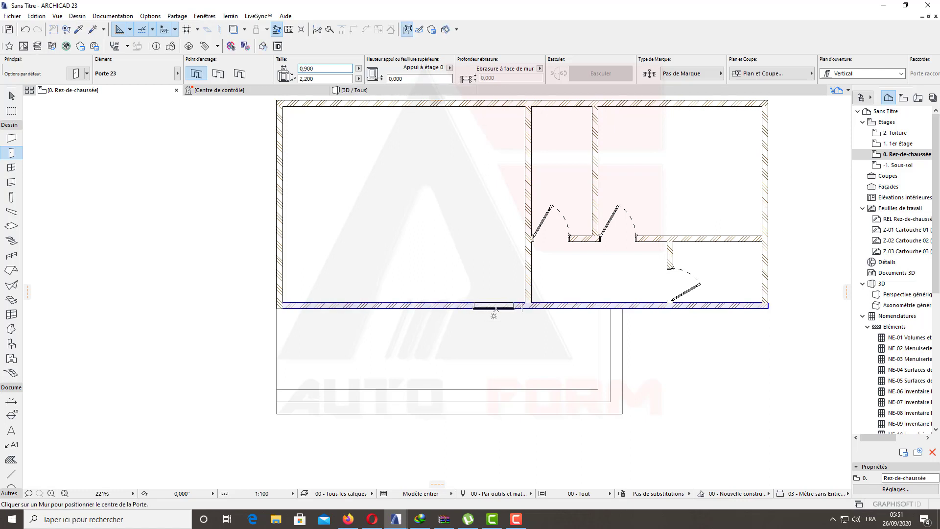
pyautogui.click(499, 316)
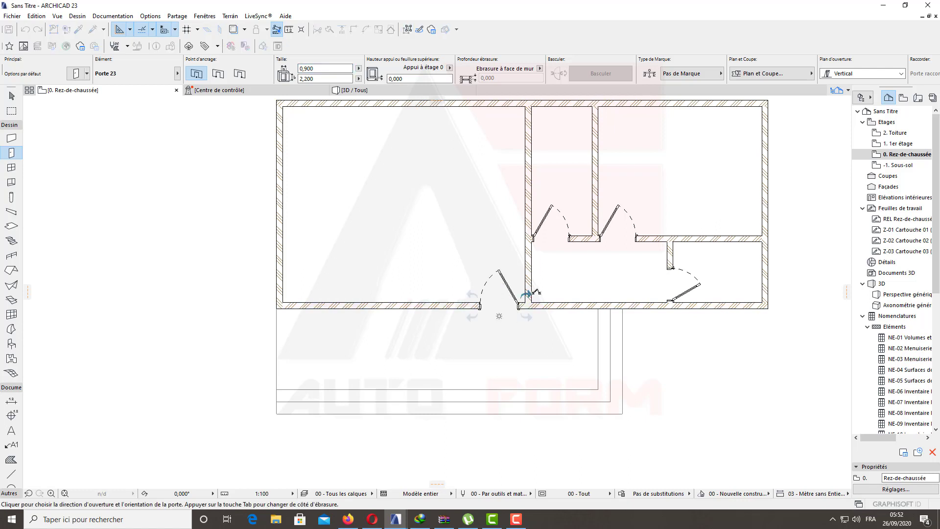
pyautogui.click(526, 317)
pyautogui.press('Escape')
# - Place an Ouverture rectangulaire 23 empty opening, 0,900 wide and 2,100 high, in the vertical partition between the large room and the hall
pyautogui.scroll(1, 442, 290)
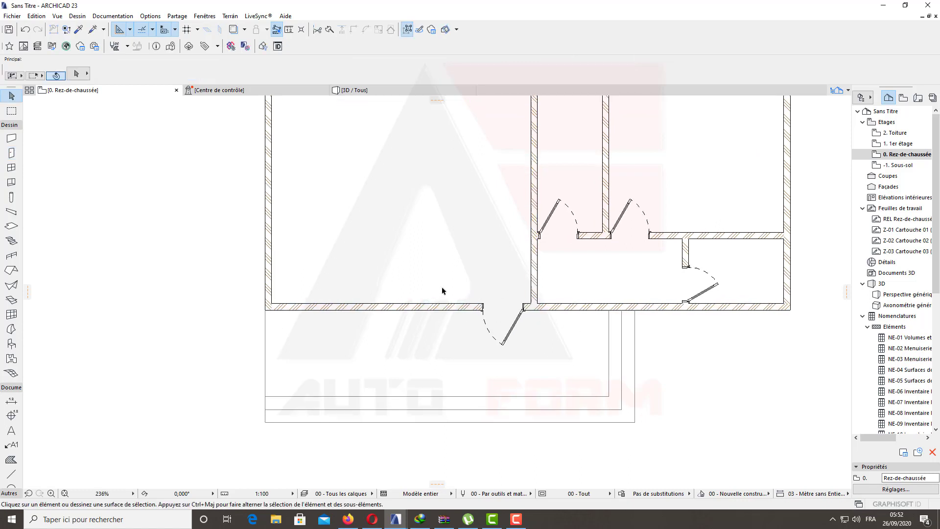
pyautogui.scroll(2, 442, 291)
pyautogui.scroll(-2, 416, 338)
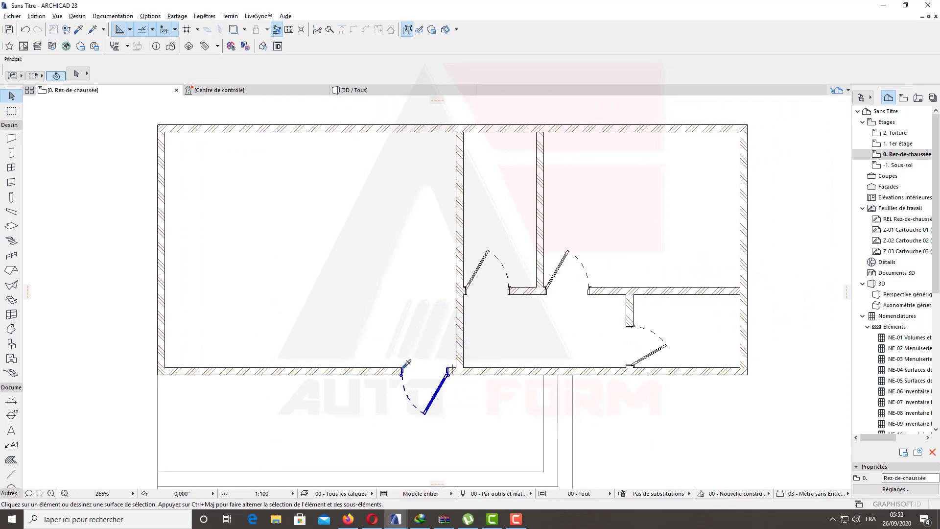
pyautogui.keyDown('alt'); pyautogui.click(409, 364); pyautogui.keyUp('alt')
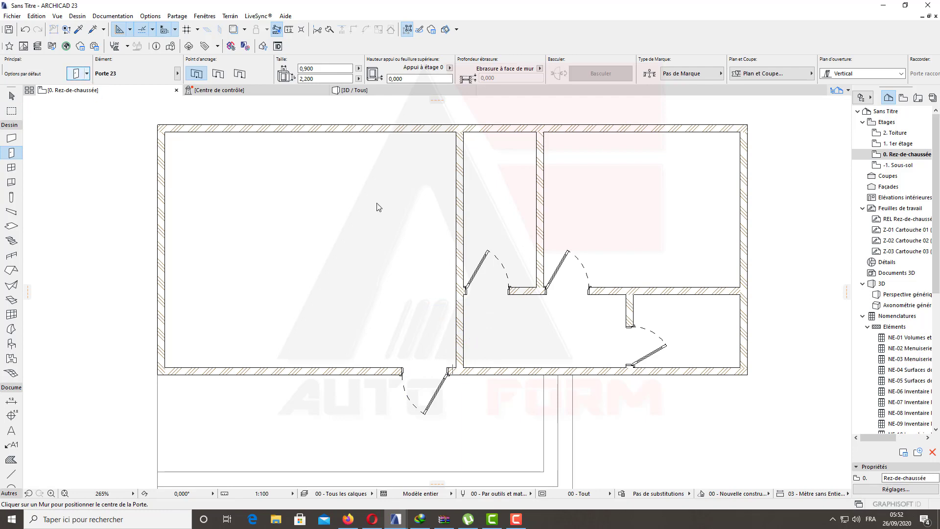
pyautogui.hotkey('ctrl', 't')
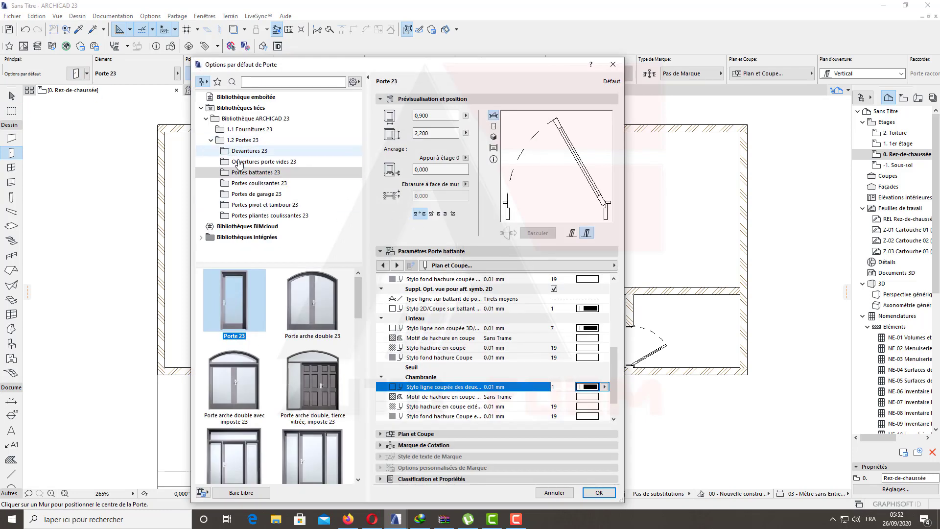
pyautogui.click(253, 162)
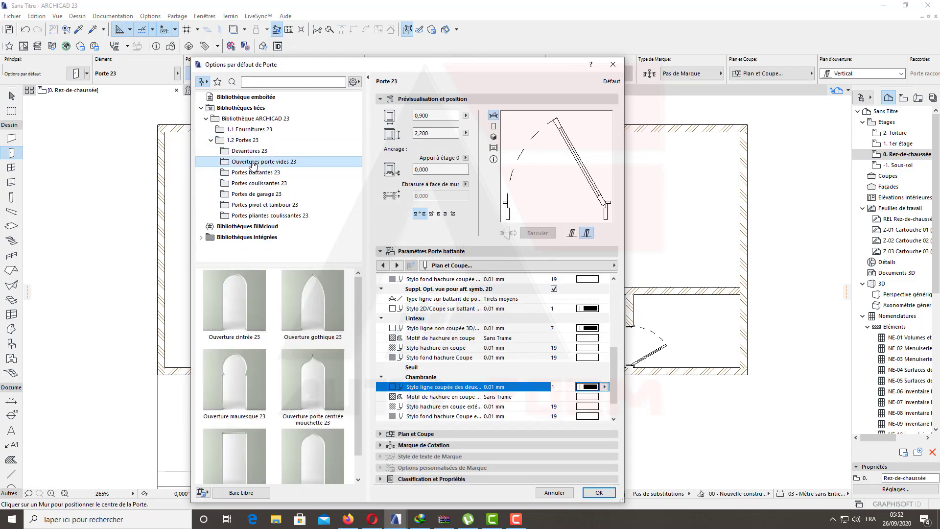
pyautogui.click(245, 445)
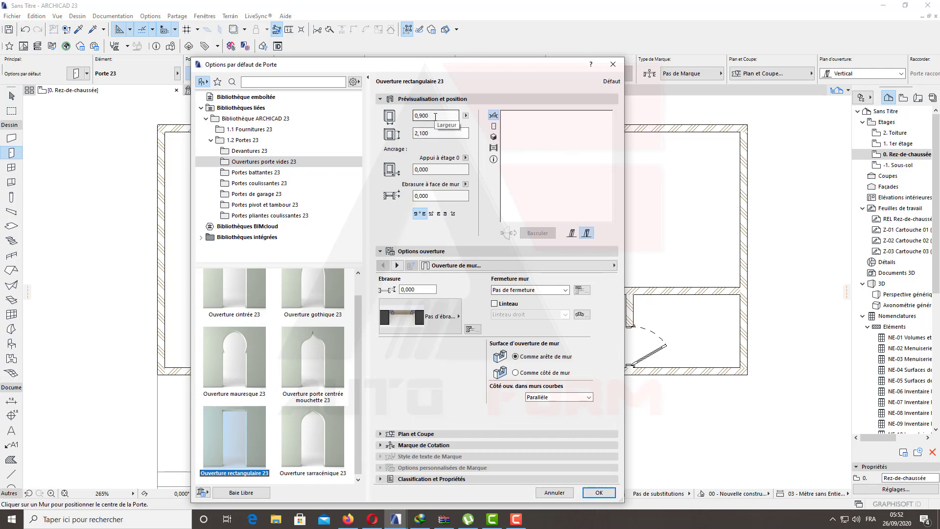
pyautogui.click(593, 493)
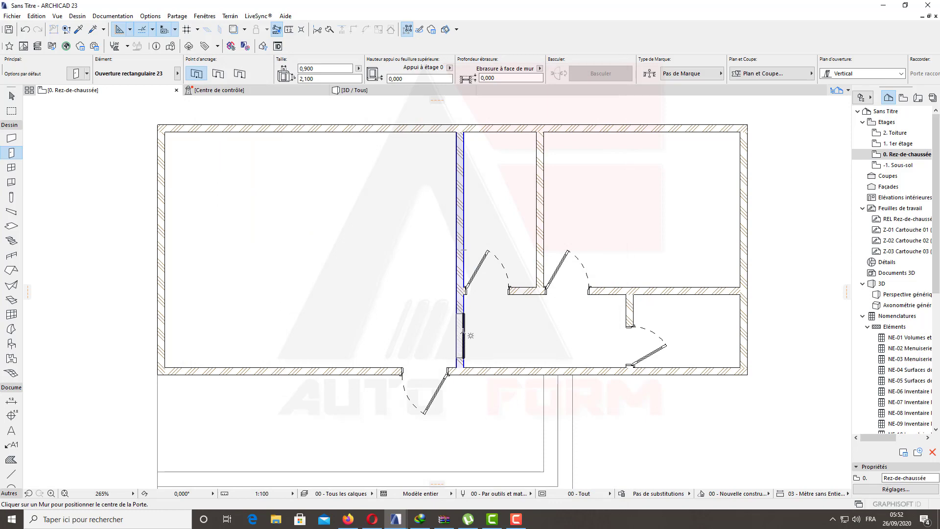
pyautogui.click(463, 319)
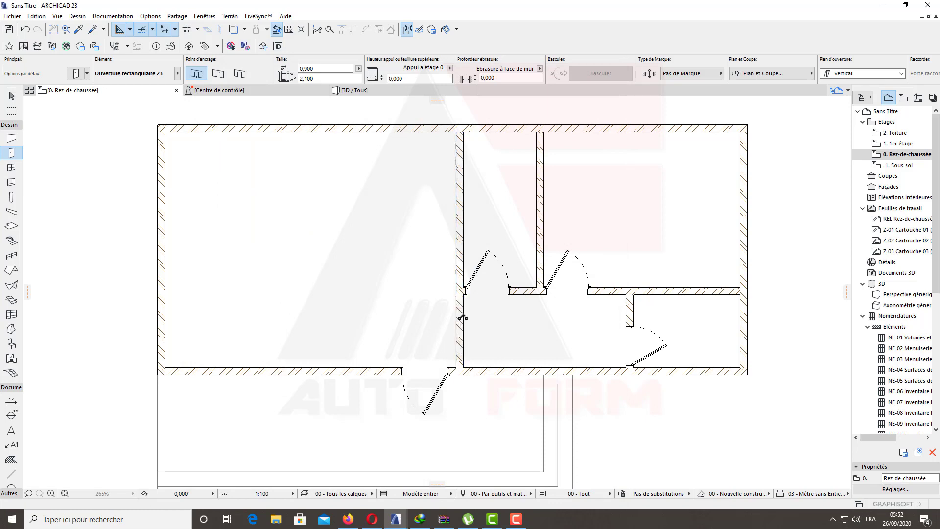
pyautogui.press('Escape')
# - Examine the new opening in the floor plan and the exterior door in the 3D perspective
pyautogui.scroll(5, 483, 329)
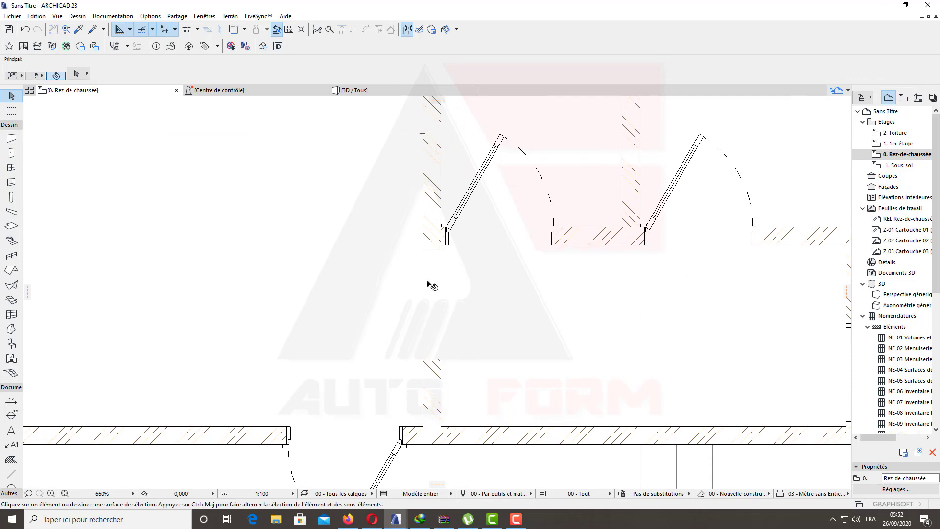
pyautogui.scroll(-8, 416, 310)
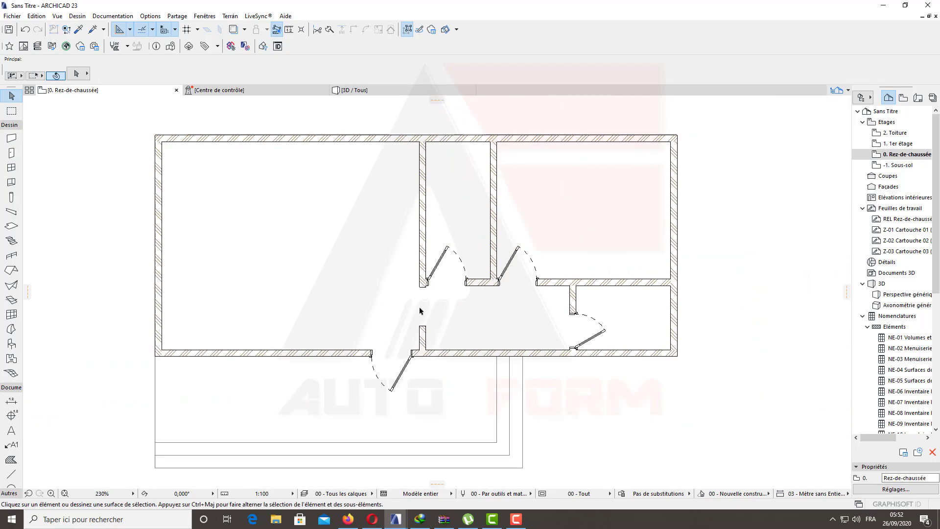
pyautogui.scroll(2, 461, 287)
pyautogui.moveTo(448, 293); pyautogui.dragTo(393, 311, button='middle')
pyautogui.moveTo(504, 292); pyautogui.dragTo(449, 295, button='middle')
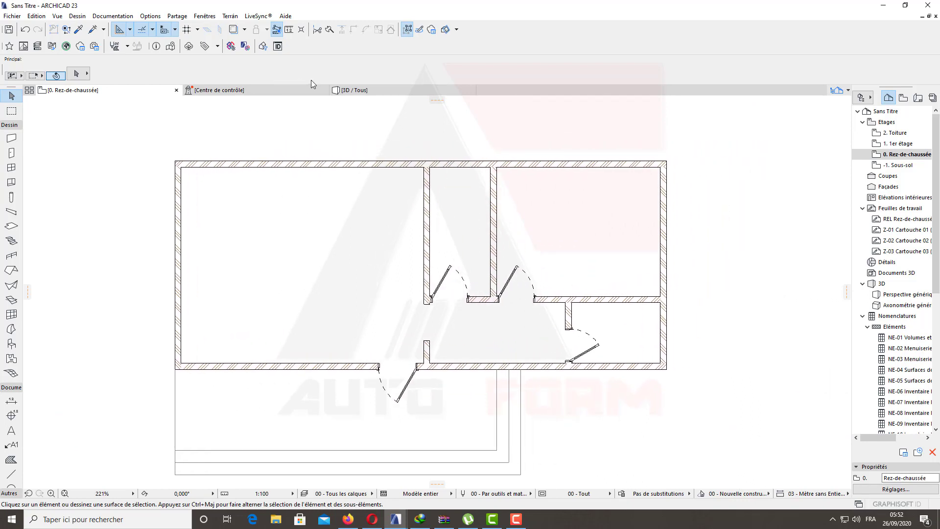
pyautogui.click(353, 90)
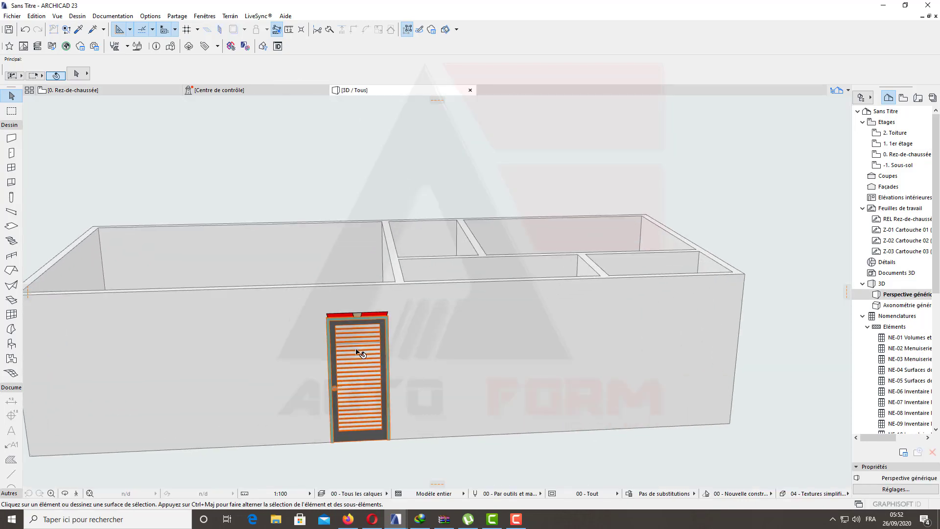
pyautogui.moveTo(357, 352); pyautogui.dragTo(458, 227)
pyautogui.click(65, 494)
pyautogui.scroll(-10, 472, 254)
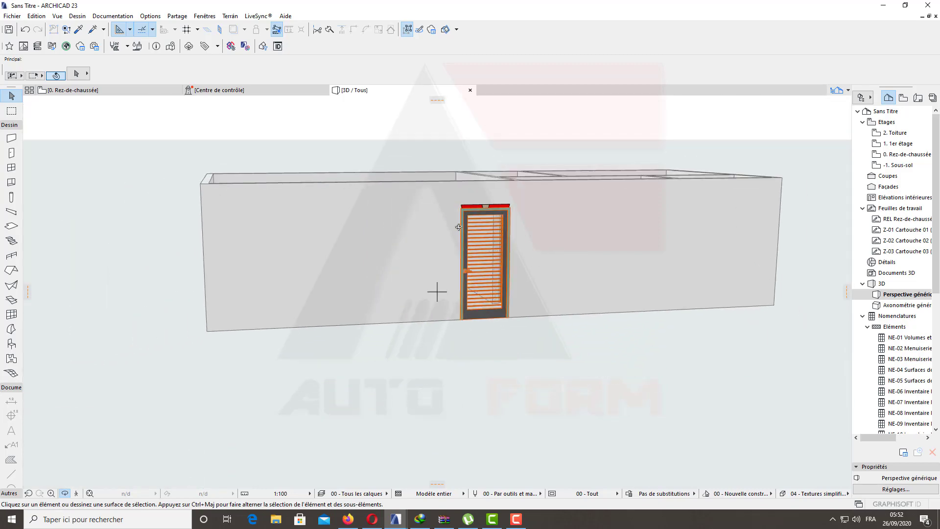
# - Return to the ground-floor plan and delete the single door in the large room's lower exterior wall
pyautogui.click(104, 91)
pyautogui.scroll(2, 415, 378)
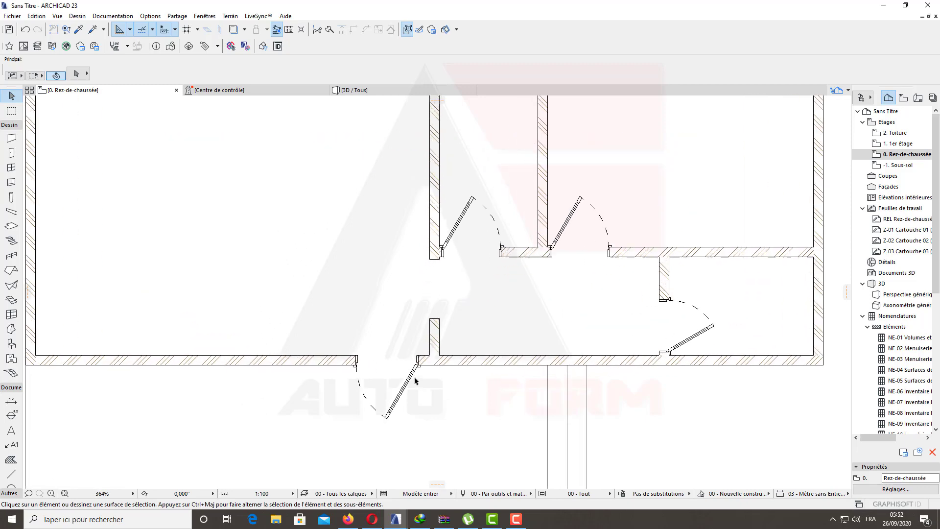
pyautogui.scroll(3, 415, 381)
pyautogui.scroll(-4, 395, 410)
pyautogui.moveTo(338, 400); pyautogui.dragTo(477, 365, button='middle')
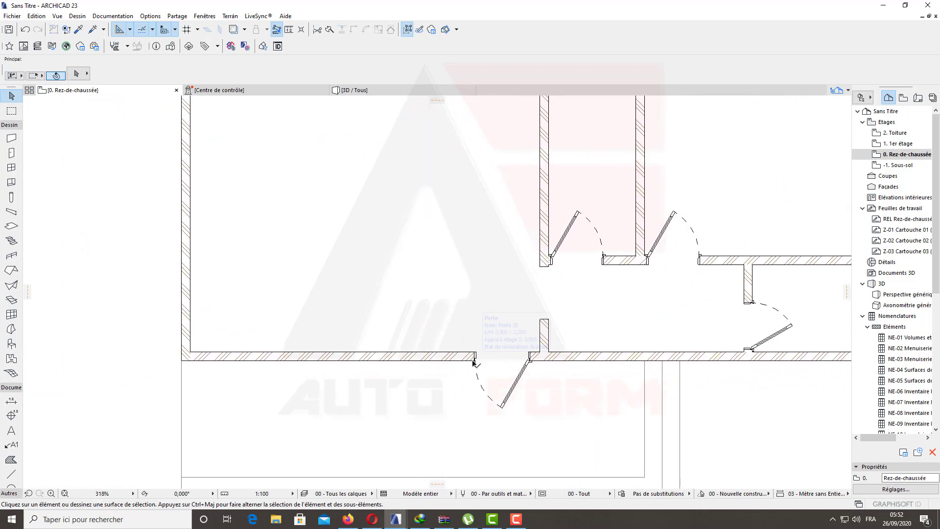
pyautogui.click(473, 363)
pyautogui.press('Delete')
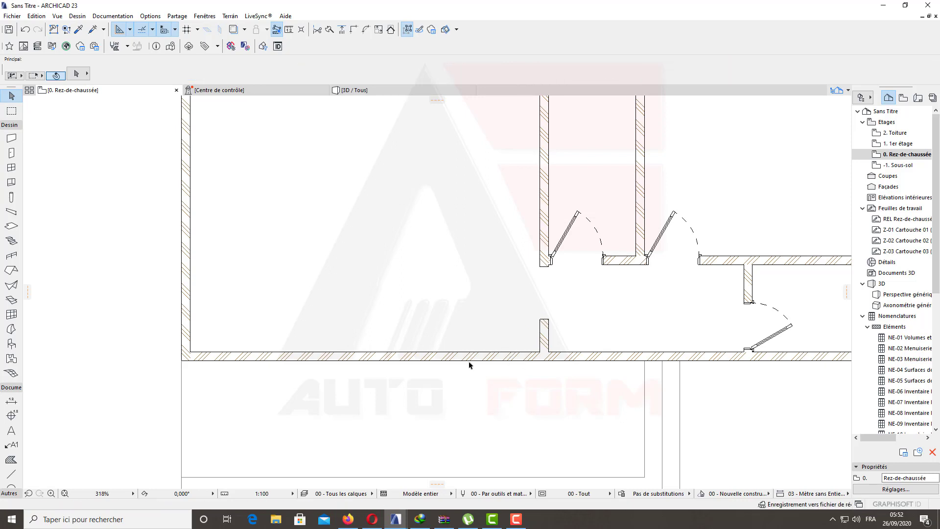
# - Choose Porte double 23 from the Portes battantes 23 library as the default door and preview it in 3D
pyautogui.click(11, 153)
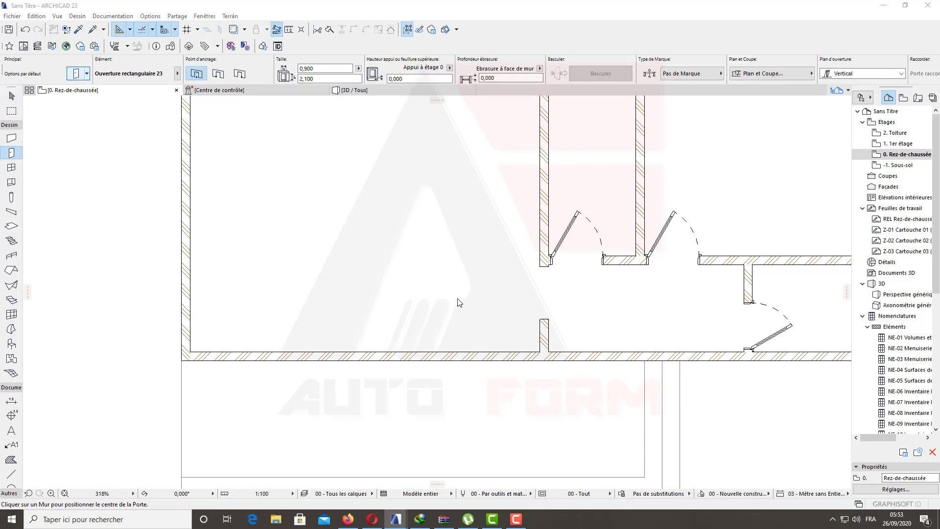
pyautogui.hotkey('ctrl', 't')
pyautogui.click(254, 184)
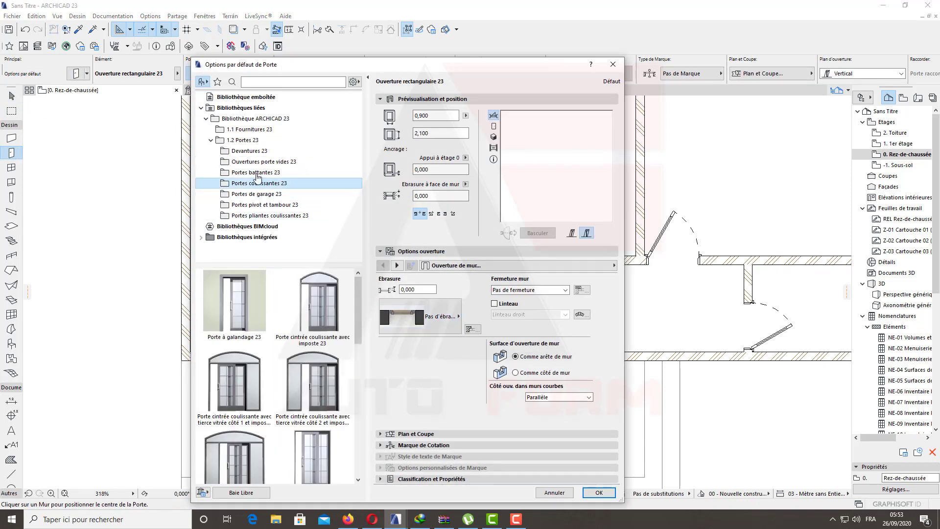
pyautogui.click(255, 172)
pyautogui.moveTo(360, 301); pyautogui.dragTo(358, 409)
pyautogui.click(243, 399)
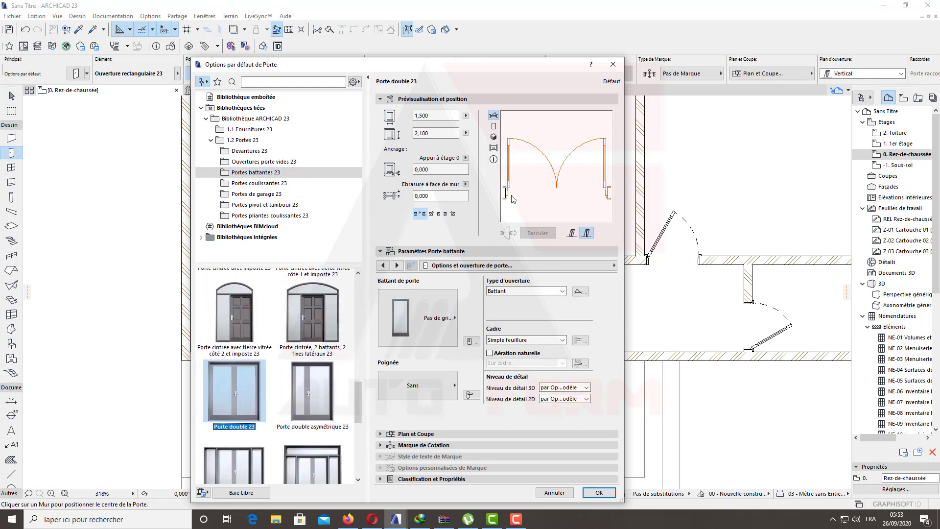
pyautogui.click(493, 137)
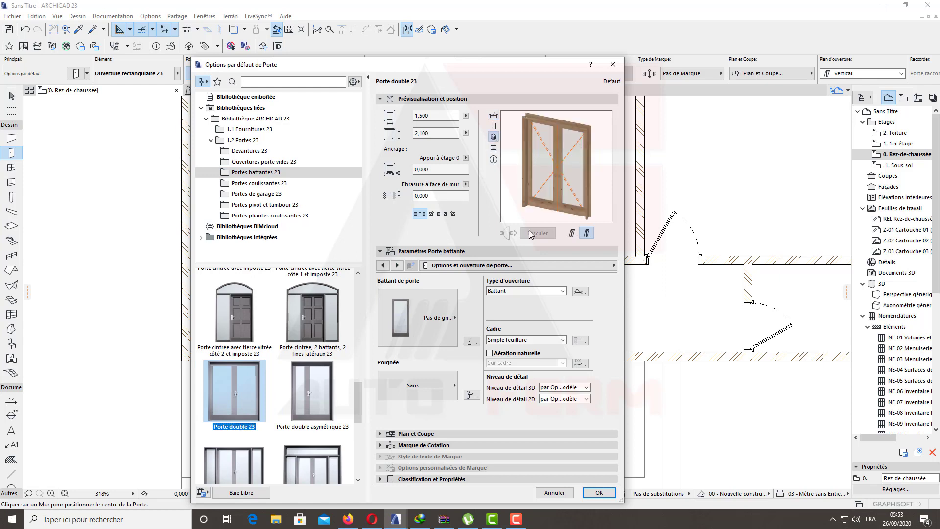
# - Try Style 18 as the double door's leaf design
pyautogui.click(437, 315)
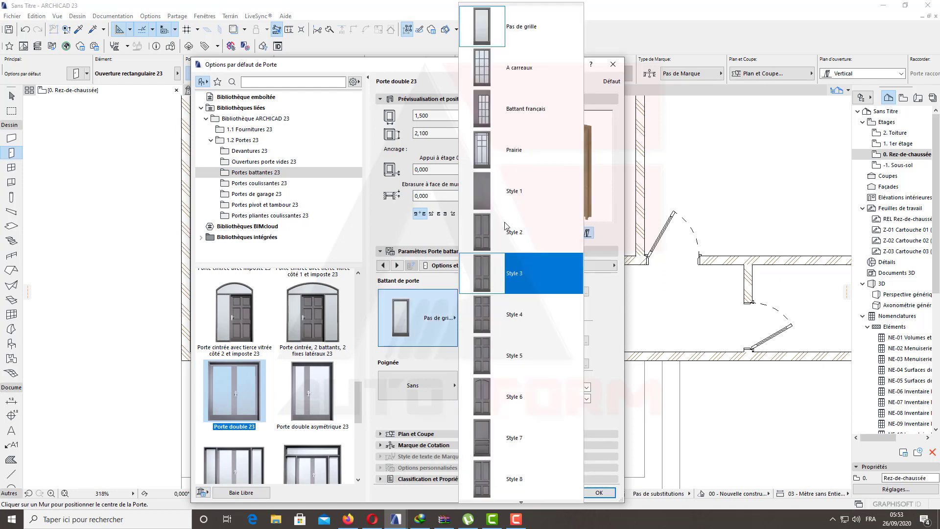
pyautogui.scroll(-3, 506, 348)
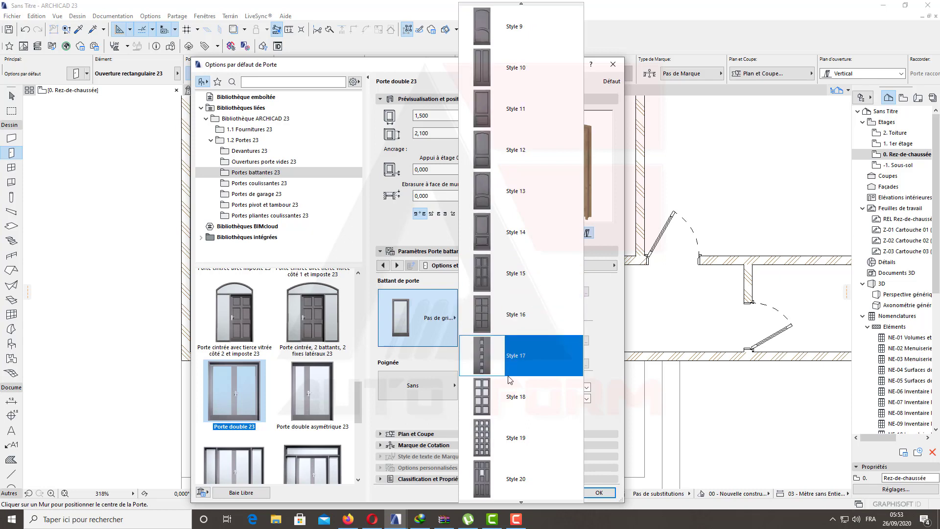
pyautogui.click(507, 387)
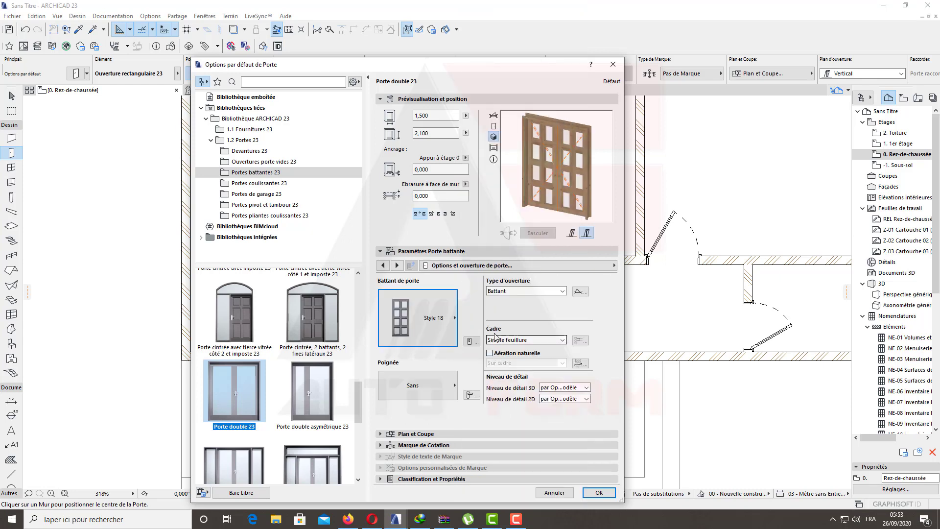
# - Set the double door's leaf design to Style 32 and its handle to Poignée 7
pyautogui.click(437, 309)
pyautogui.scroll(-7, 531, 275)
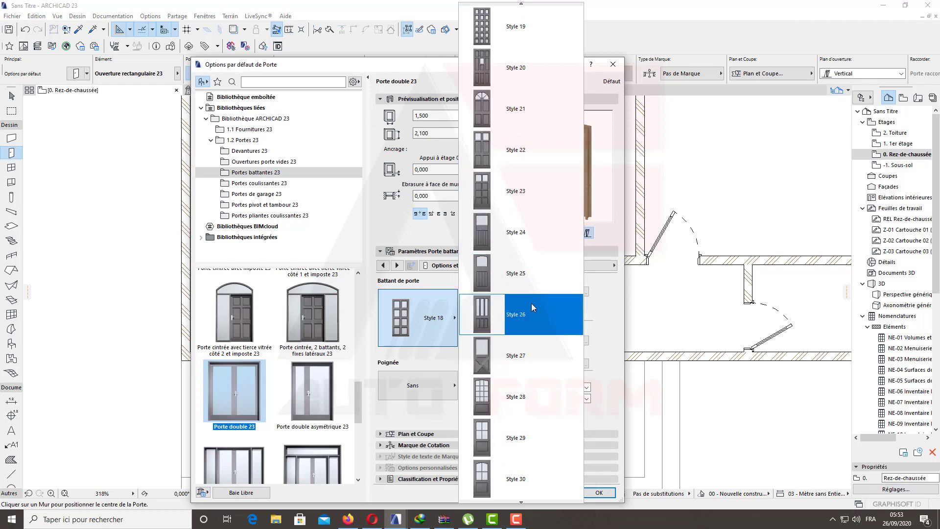
pyautogui.scroll(-2, 531, 307)
pyautogui.click(516, 354)
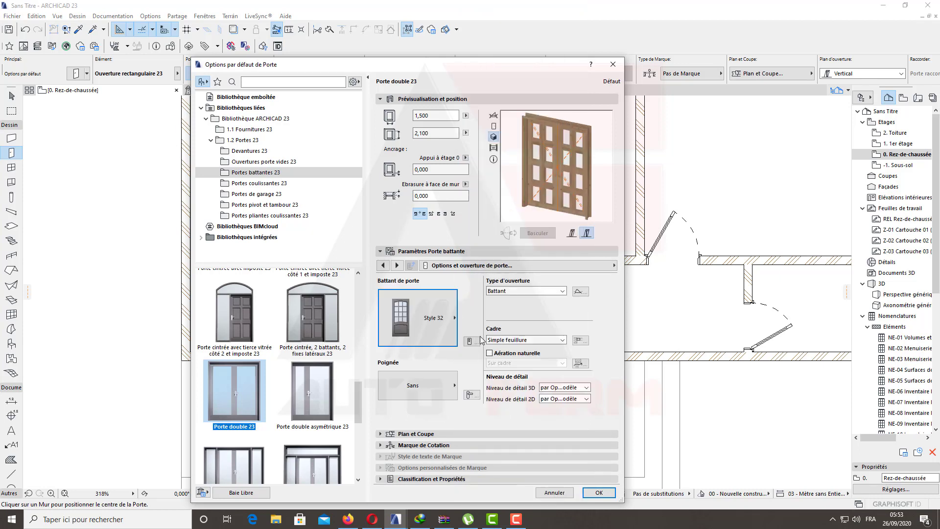
pyautogui.click(433, 392)
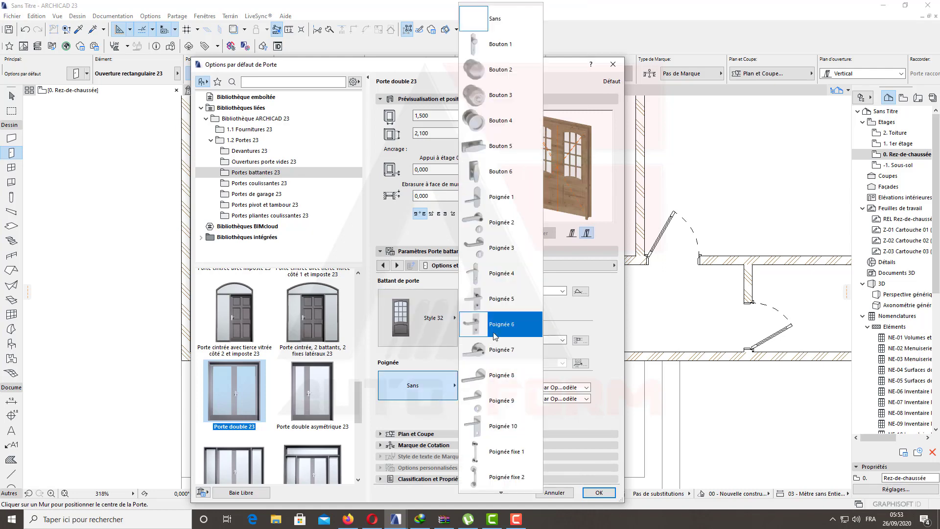
pyautogui.click(496, 349)
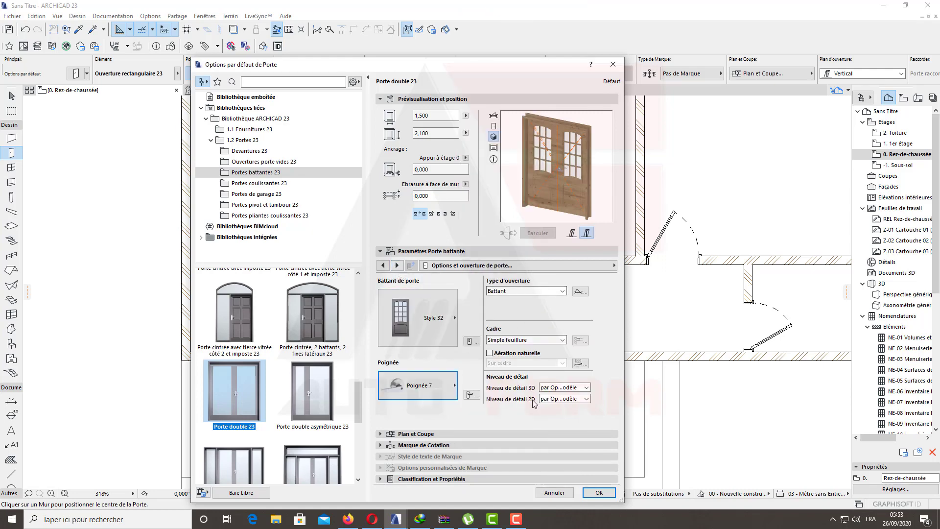
# - Set the double door's height to 2,200 and width to 1,400, and accept the door settings
pyautogui.click(435, 115)
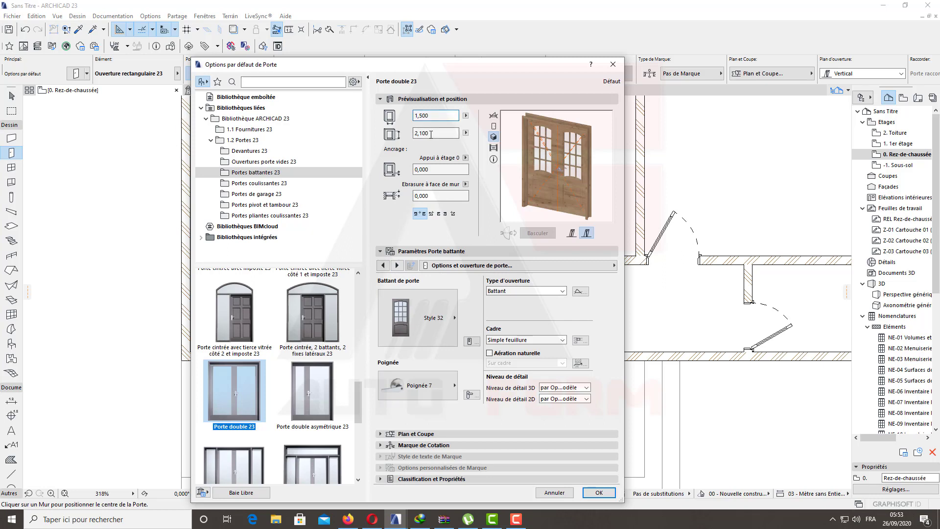
pyautogui.moveTo(431, 134); pyautogui.dragTo(414, 133)
pyautogui.write('2,2')
pyautogui.click(444, 115)
pyautogui.moveTo(443, 115); pyautogui.dragTo(390, 116)
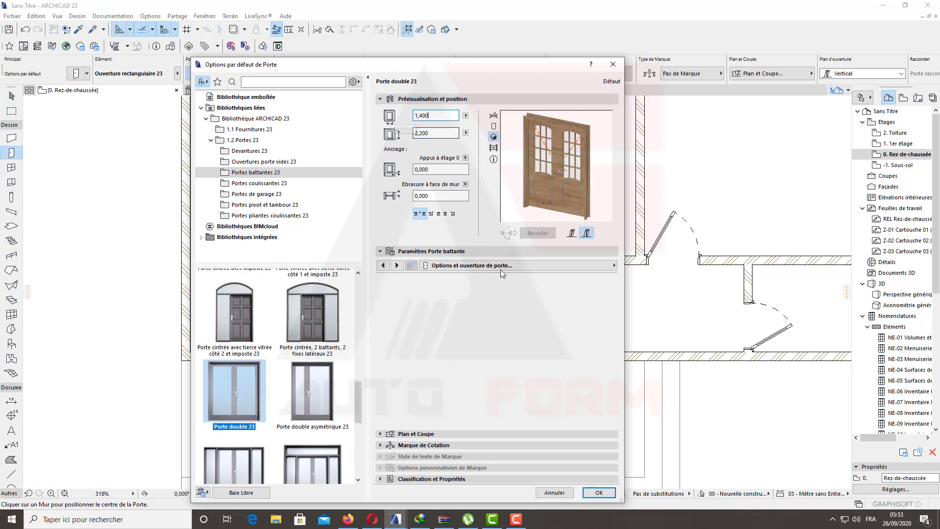
pyautogui.click(598, 493)
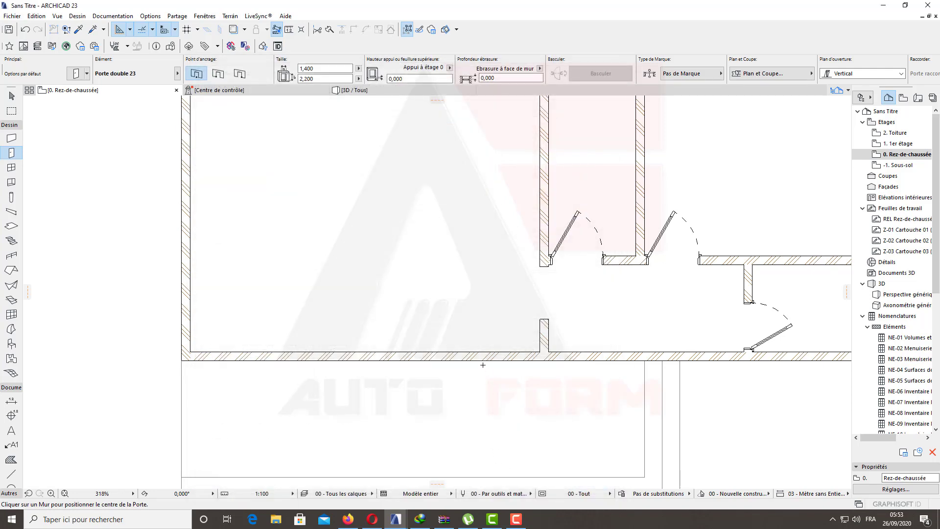
# - Place the double door in the large room's lower exterior wall beside the vertical partition, opening outwards
pyautogui.click(494, 361)
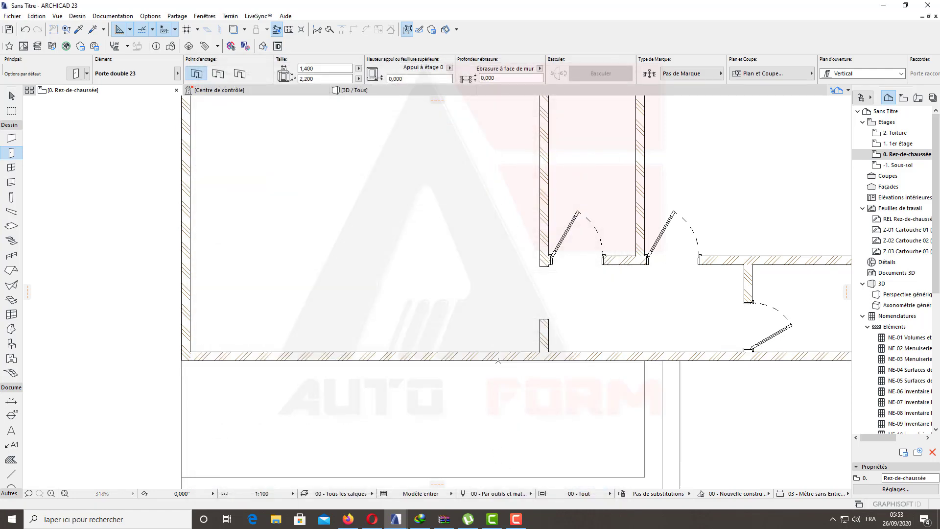
pyautogui.click(494, 409)
pyautogui.scroll(-1, 363, 300)
pyautogui.moveTo(389, 321); pyautogui.dragTo(331, 361, button='middle')
pyautogui.press('Escape')
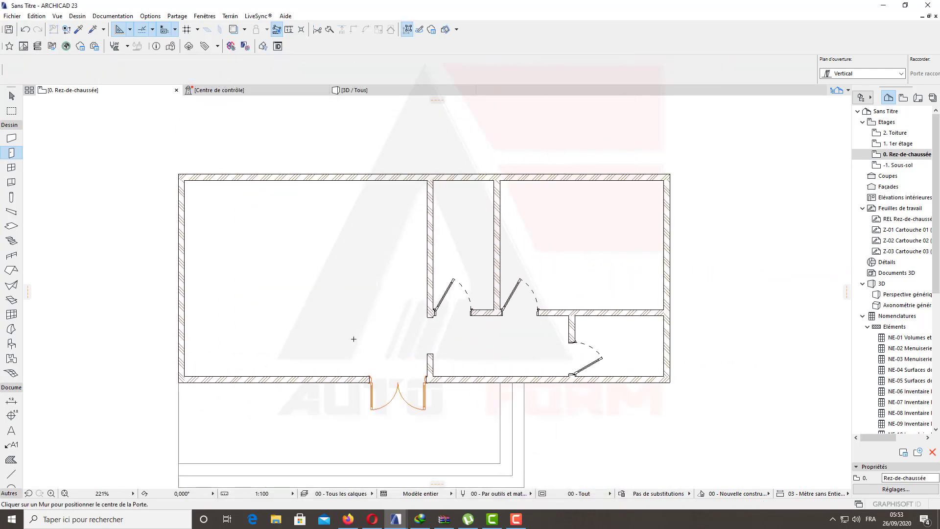
# - Examine the placed double door up close in the floor plan and in the 3D perspective
pyautogui.moveTo(341, 294); pyautogui.dragTo(346, 296, button='middle')
pyautogui.scroll(1, 370, 389)
pyautogui.scroll(3, 371, 390)
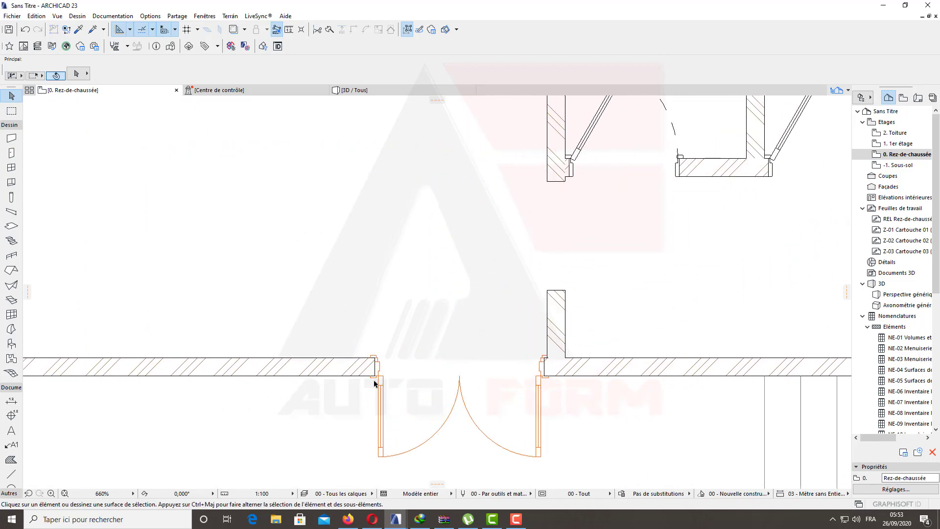
pyautogui.moveTo(375, 382); pyautogui.dragTo(413, 333, button='middle')
pyautogui.scroll(-2, 376, 312)
pyautogui.scroll(3, 365, 321)
pyautogui.scroll(-3, 346, 317)
pyautogui.scroll(-1, 414, 310)
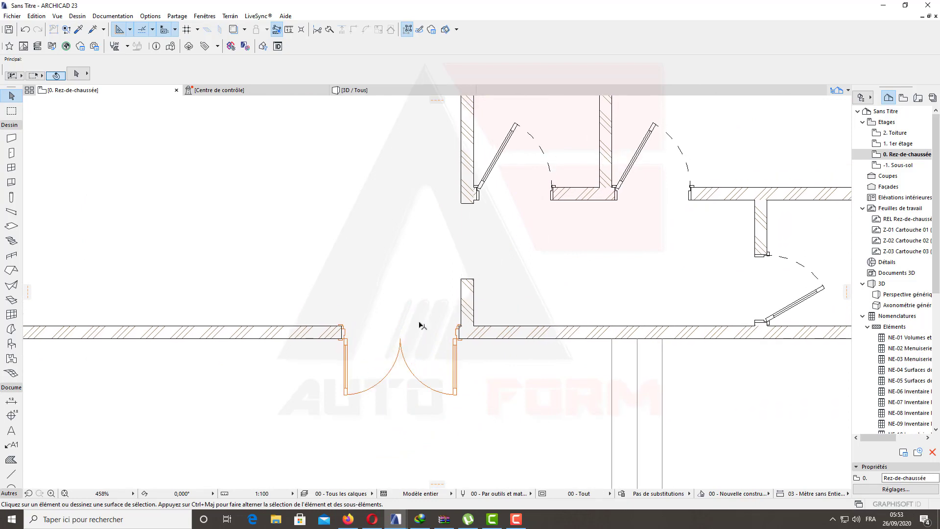
pyautogui.click(387, 91)
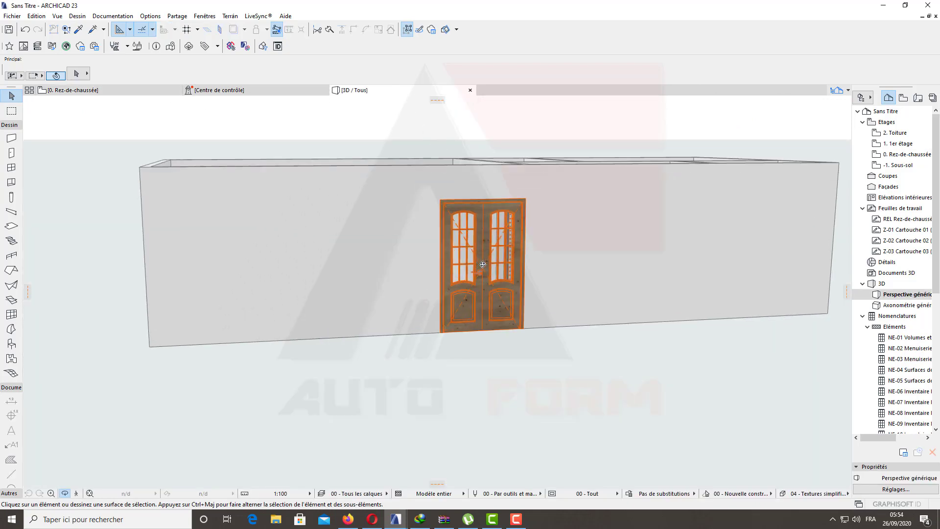
# - Examine the double entrance door from several angles in 3D and its position among the walls in the ground-floor plan
pyautogui.scroll(4, 483, 264)
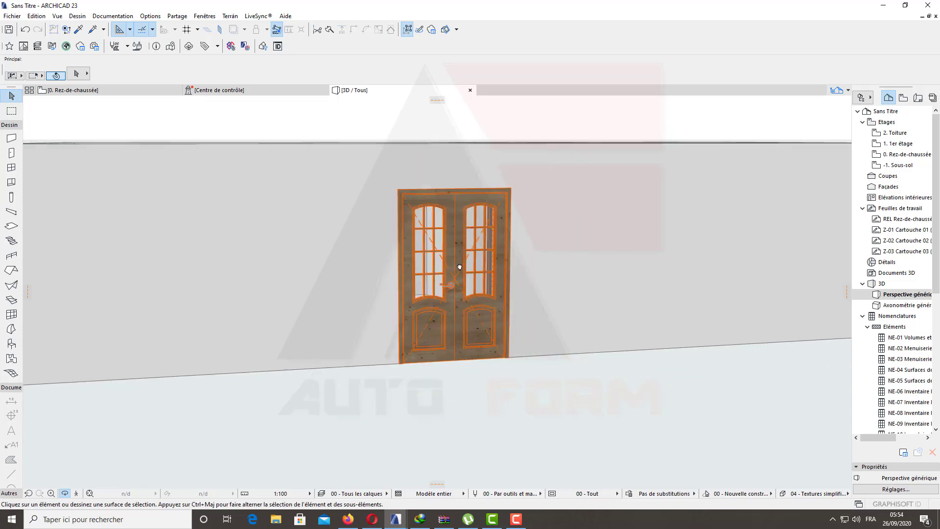
pyautogui.scroll(-5, 459, 267)
pyautogui.keyDown('shift'); pyautogui.moveTo(278, 248); pyautogui.dragTo(493, 281, button='middle'); pyautogui.keyUp('shift')
pyautogui.scroll(5, 493, 281)
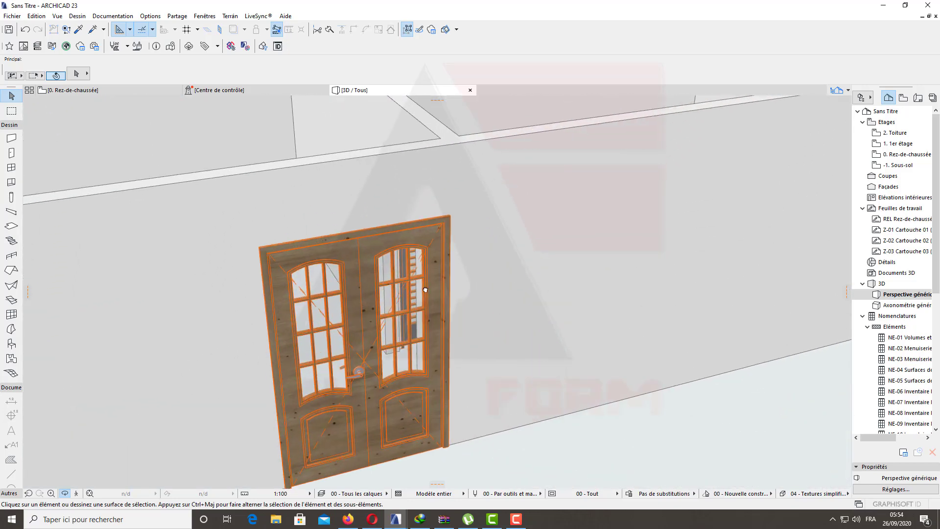
pyautogui.moveTo(425, 290)
pyautogui.keyDown('shift'); pyautogui.mouseDown(button='middle')
pyautogui.moveTo(720, 336)
pyautogui.moveTo(409, 252)
pyautogui.moveTo(584, 212)
pyautogui.moveTo(565, 261)
pyautogui.moveTo(441, 191)
pyautogui.moveTo(436, 290)
pyautogui.mouseUp(button='middle'); pyautogui.keyUp('shift')
pyautogui.press('F2')
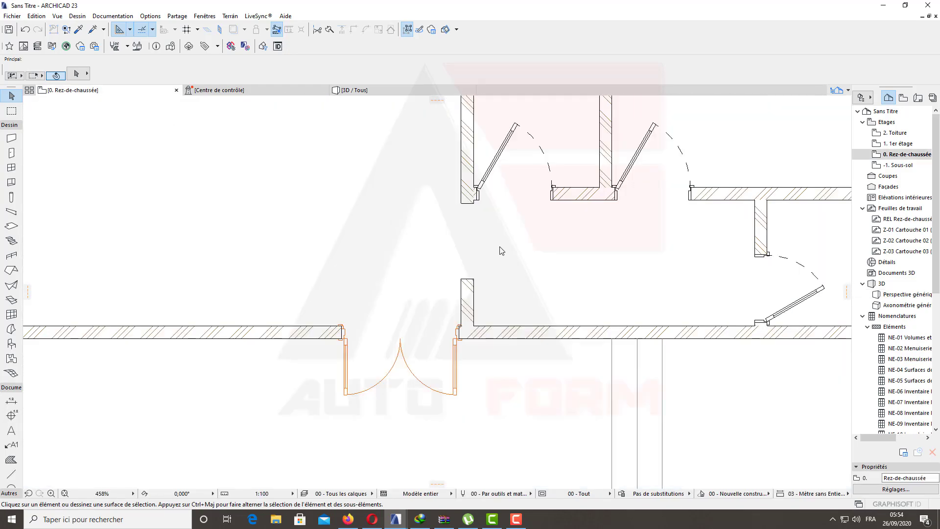
pyautogui.scroll(-5, 480, 245)
pyautogui.scroll(3, 383, 292)
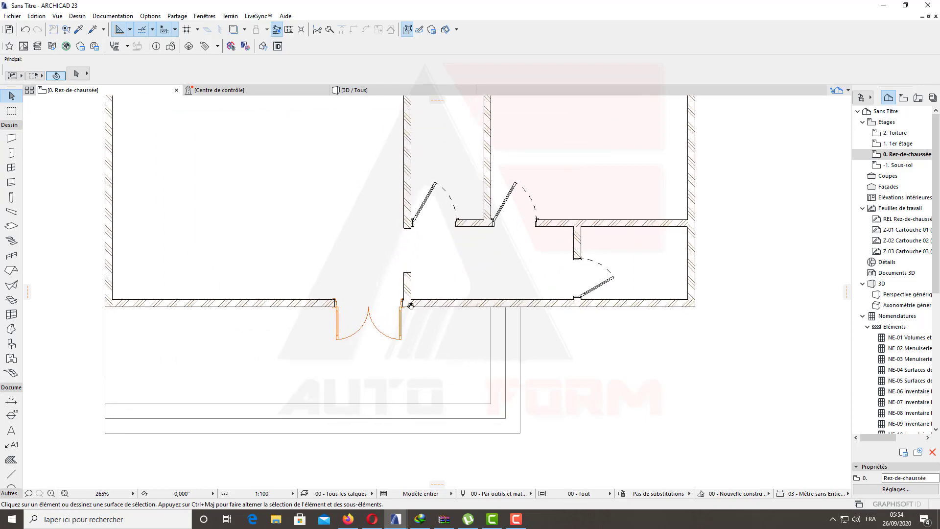
pyautogui.moveTo(411, 306); pyautogui.dragTo(448, 326, button='middle')
pyautogui.scroll(-3, 450, 333)
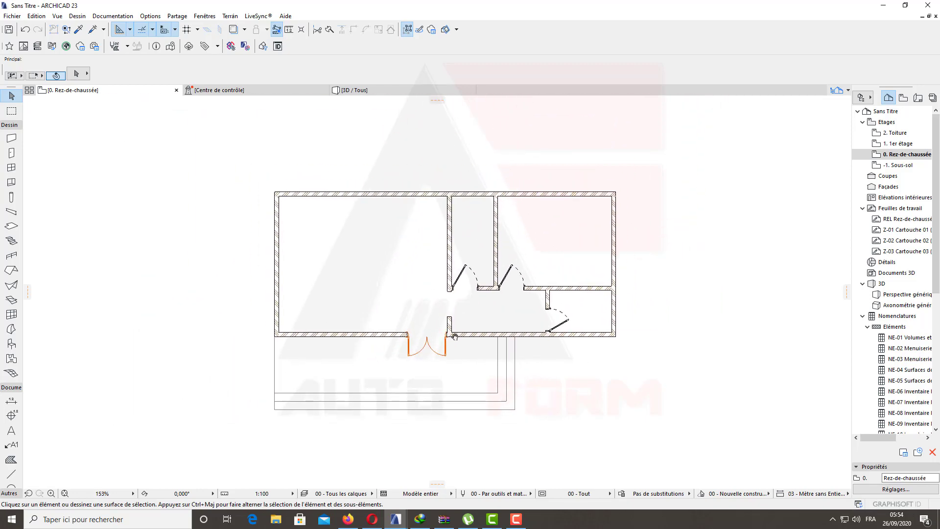
pyautogui.scroll(1, 488, 317)
pyautogui.scroll(6, 488, 317)
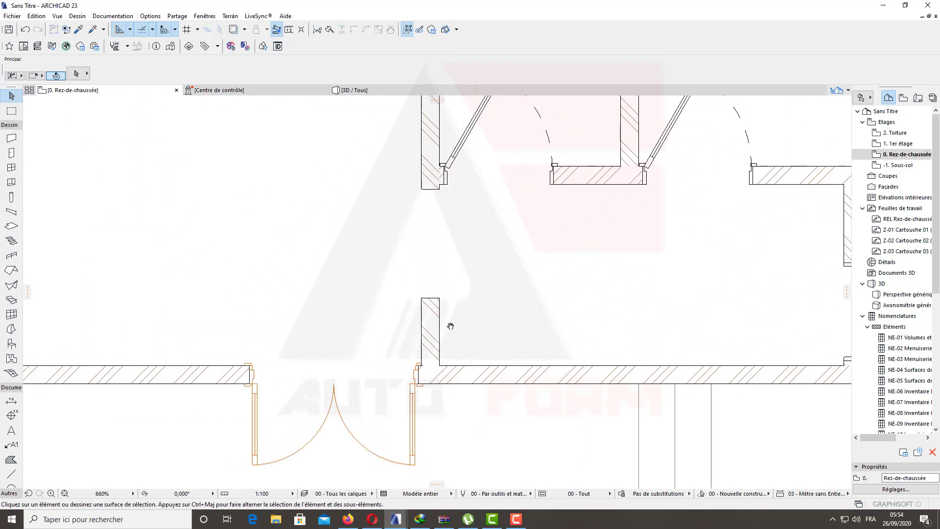
pyautogui.scroll(-5, 481, 270)
pyautogui.moveTo(346, 294); pyautogui.dragTo(365, 330, button='middle')
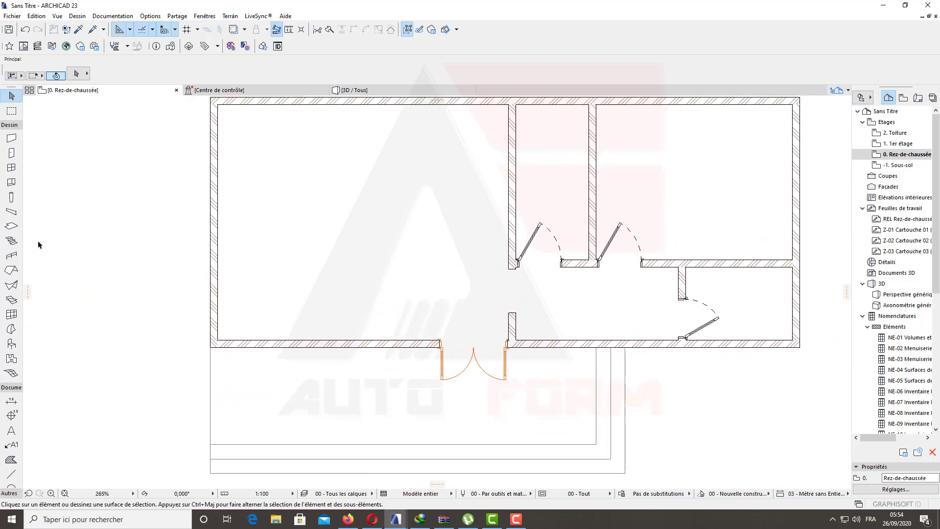
# - Start the Window tool and choose the Fenêtre châssis double 23 model in its default settings
pyautogui.click(10, 170)
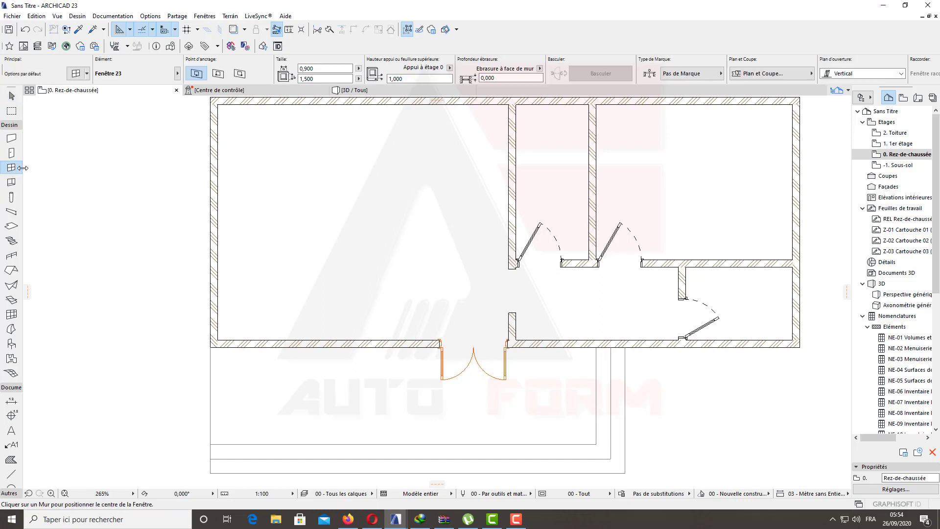
pyautogui.click(76, 74)
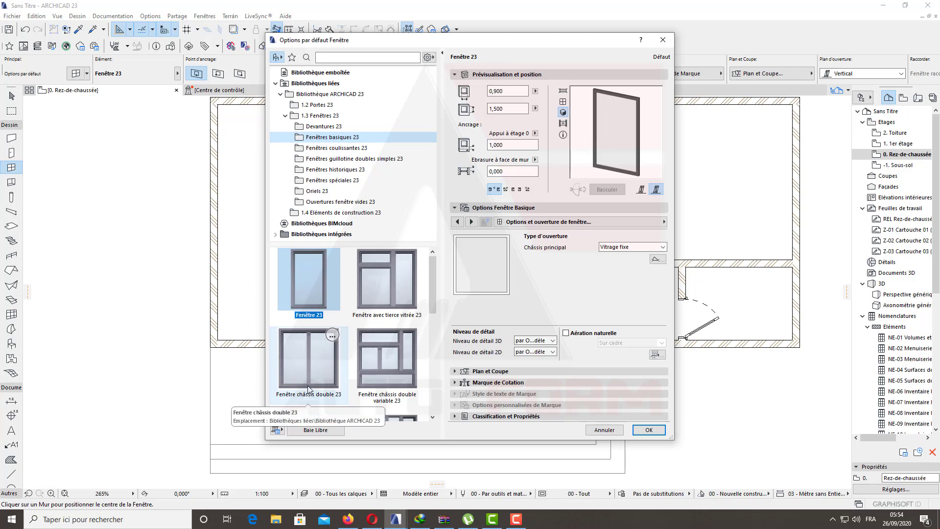
pyautogui.click(311, 360)
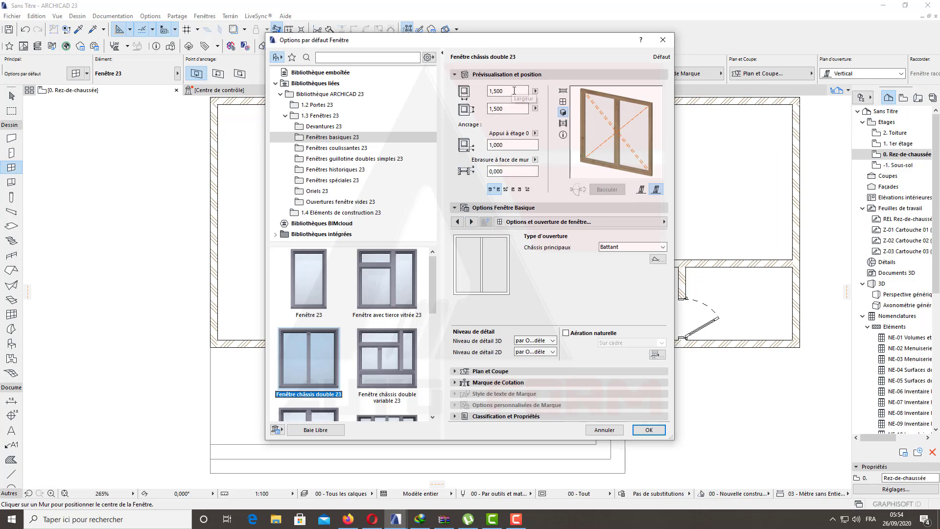
# - Set the double-sash window's width to 2,000 and its height to 1,200
pyautogui.moveTo(514, 91); pyautogui.dragTo(432, 94)
pyautogui.write('2')
pyautogui.press('Tab')
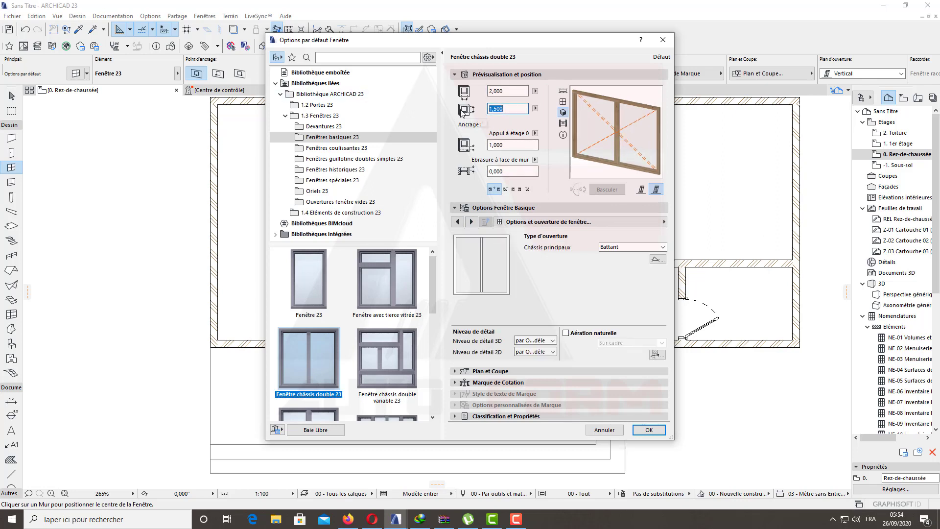
pyautogui.write('1,2')
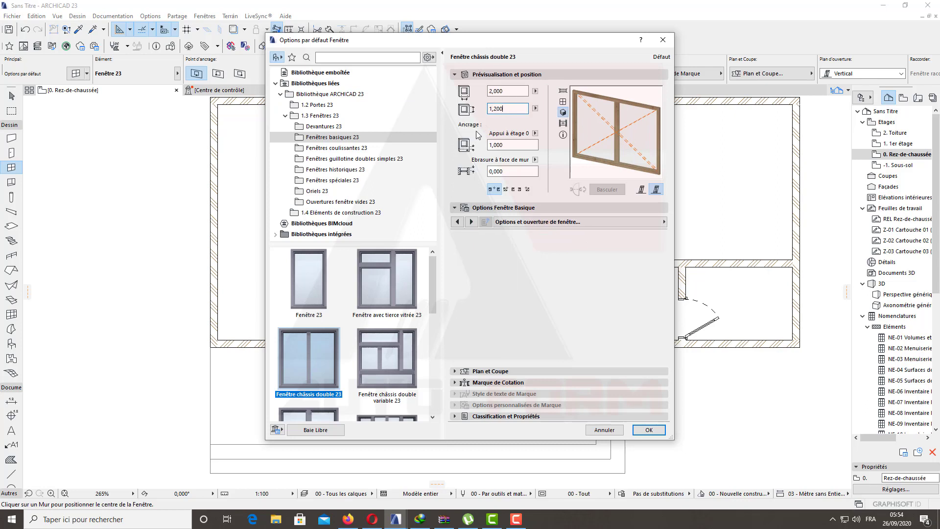
pyautogui.press('Return')
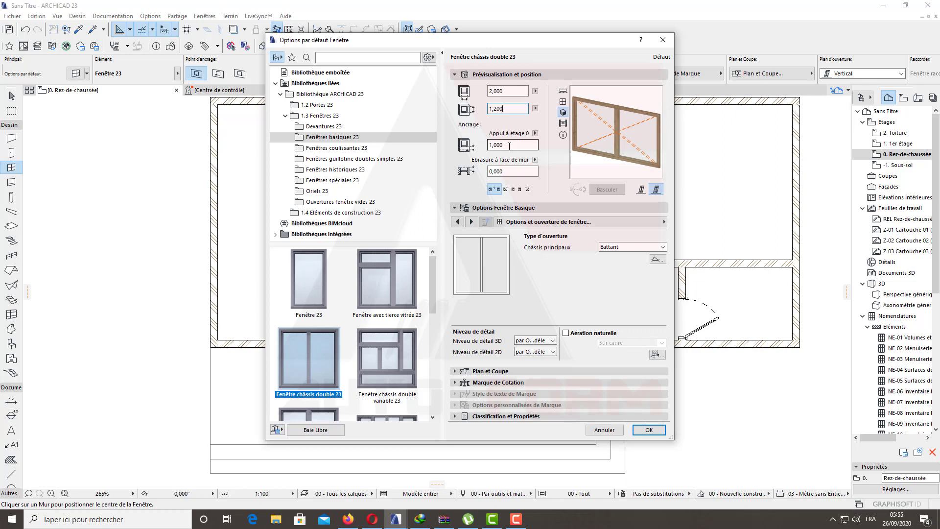
pyautogui.click(509, 145)
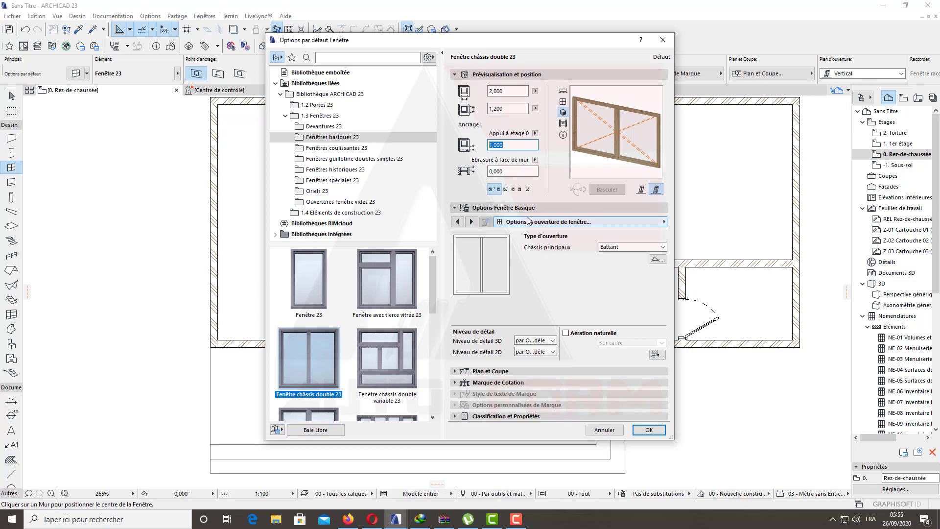
# - In the window's sash options, give Châssis principal 1 the A carreaux grille
pyautogui.click(579, 223)
pyautogui.click(549, 224)
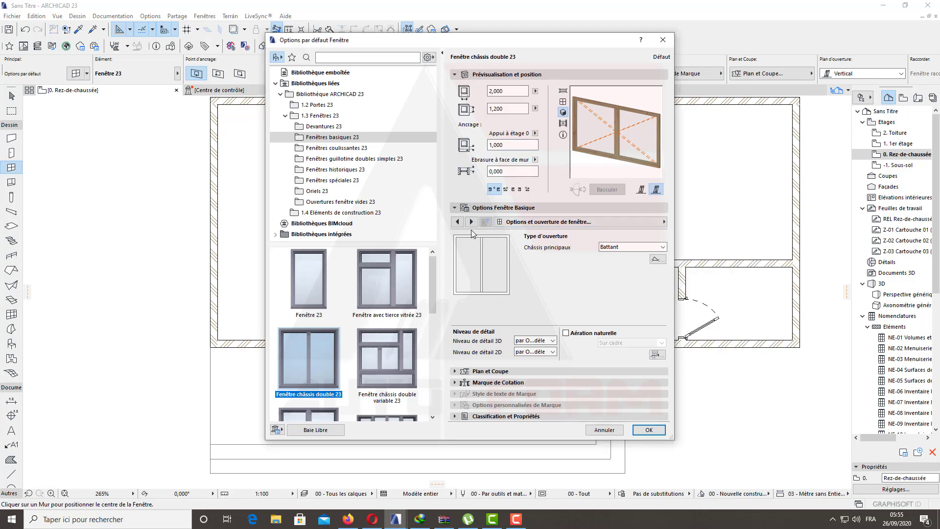
pyautogui.click(549, 223)
pyautogui.click(715, 235)
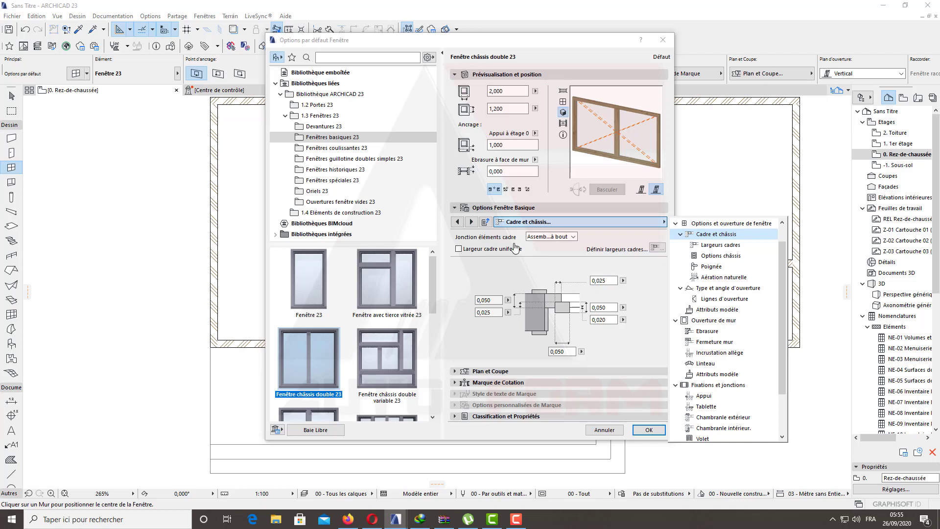
pyautogui.click(471, 221)
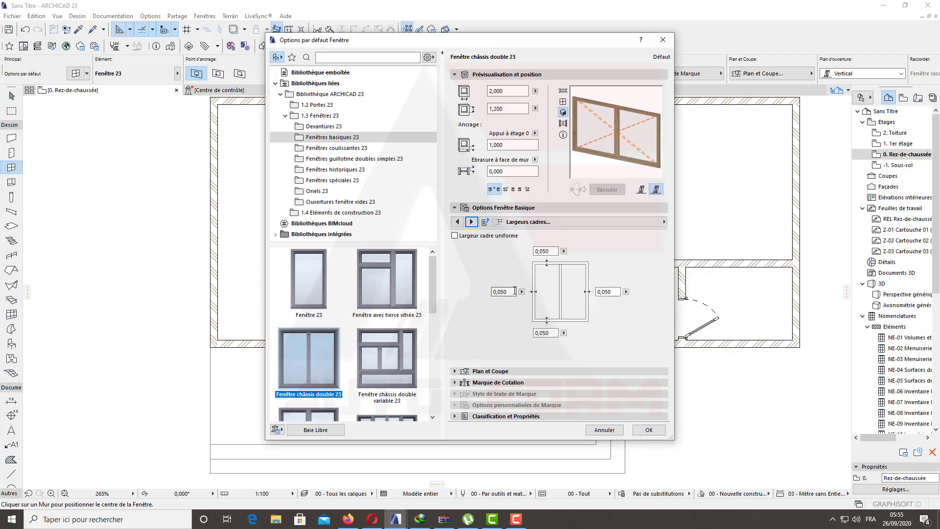
pyautogui.click(472, 221)
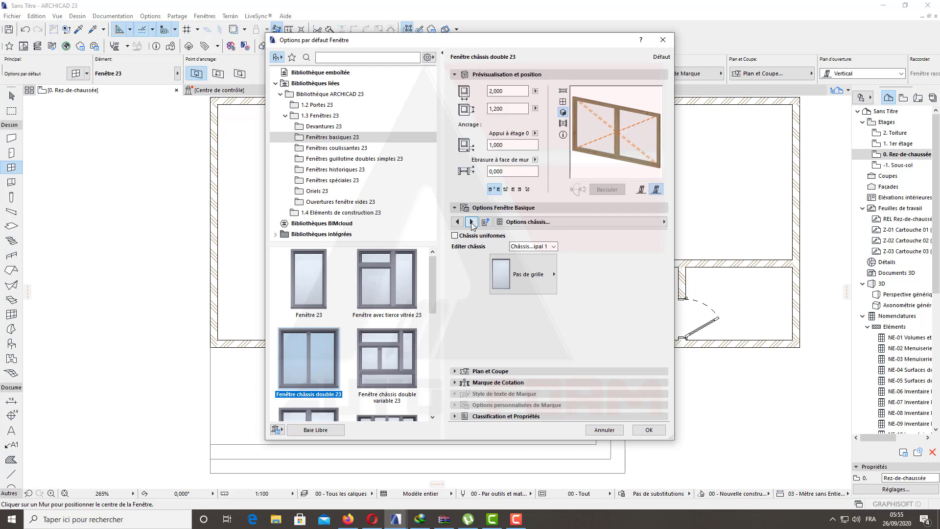
pyautogui.click(523, 280)
pyautogui.click(587, 309)
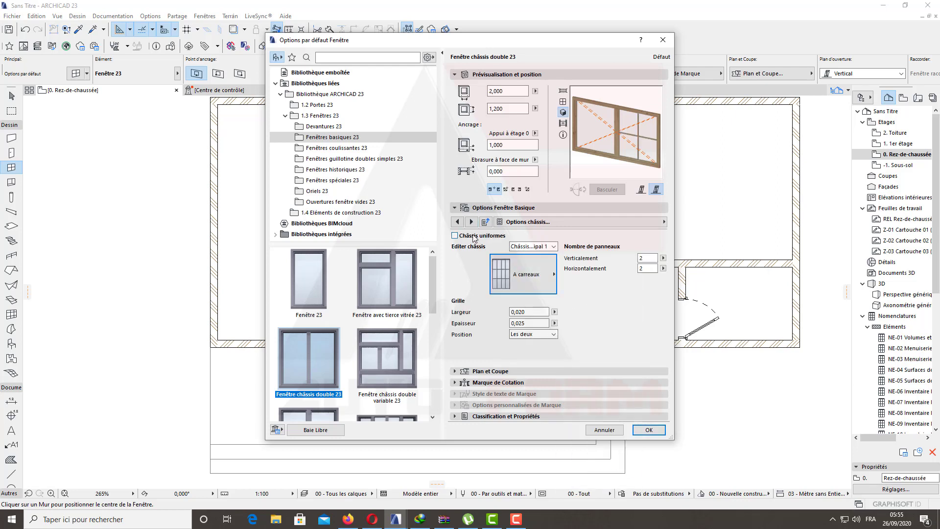
# - Apply the A carreaux grille to Châssis principal 2 as well
pyautogui.click(549, 248)
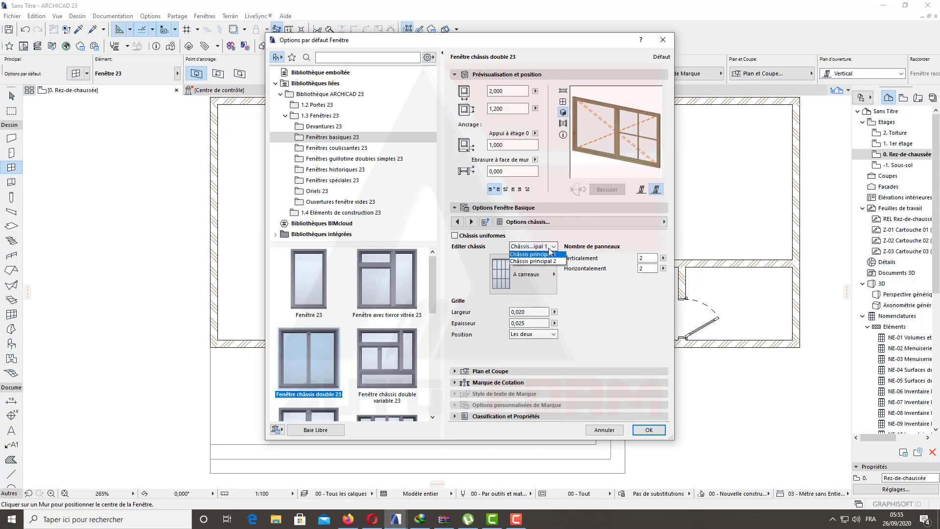
pyautogui.click(533, 261)
pyautogui.click(523, 275)
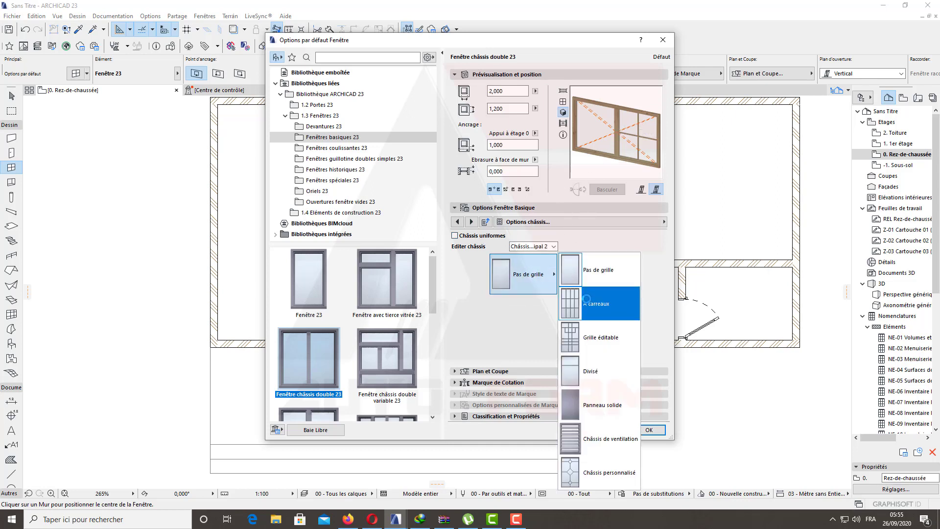
pyautogui.click(586, 299)
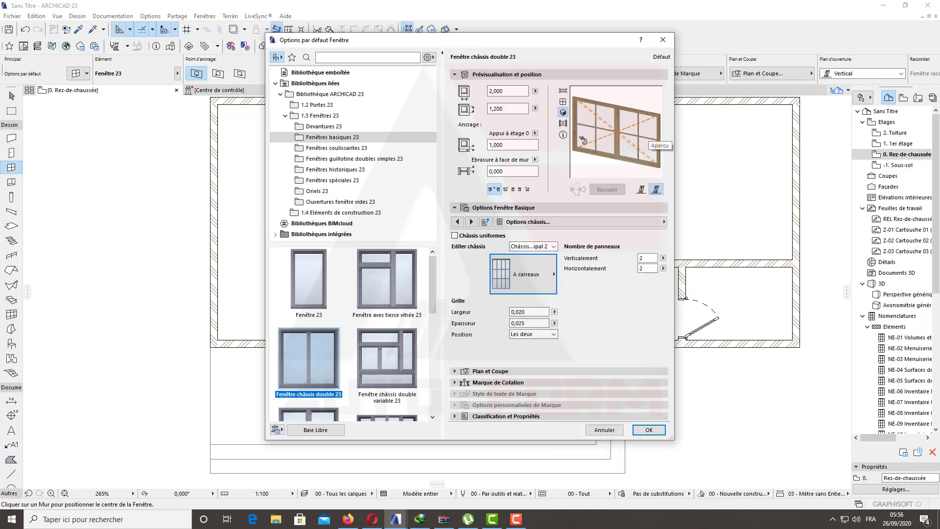
# - Enable the window handle and choose handle Style 4
pyautogui.click(472, 222)
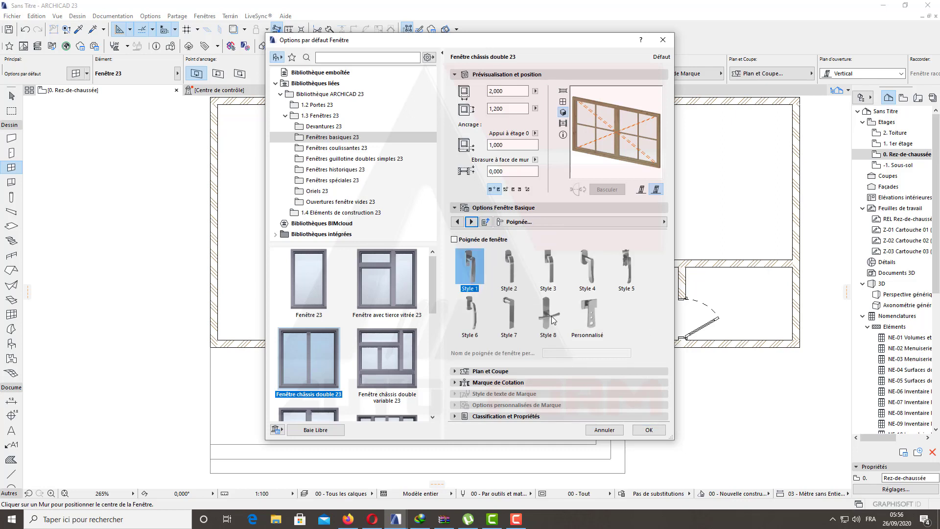
pyautogui.click(454, 240)
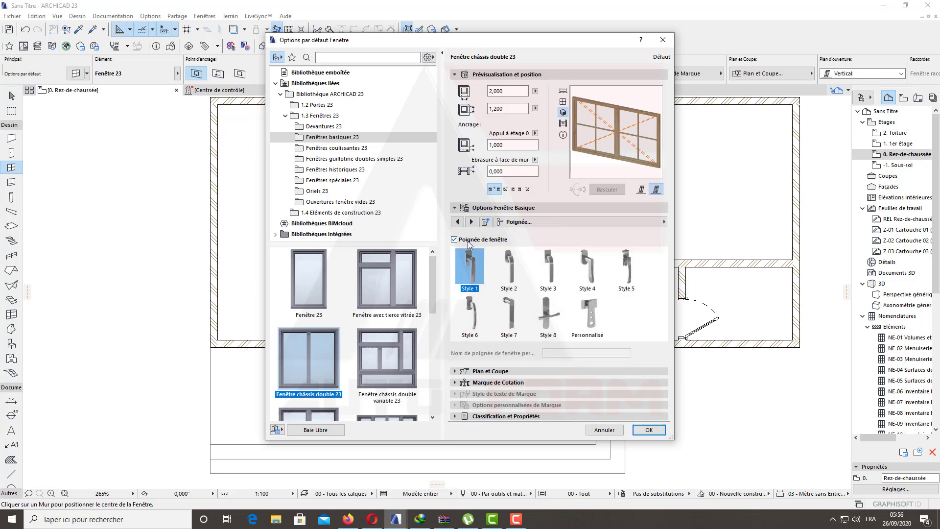
pyautogui.click(548, 317)
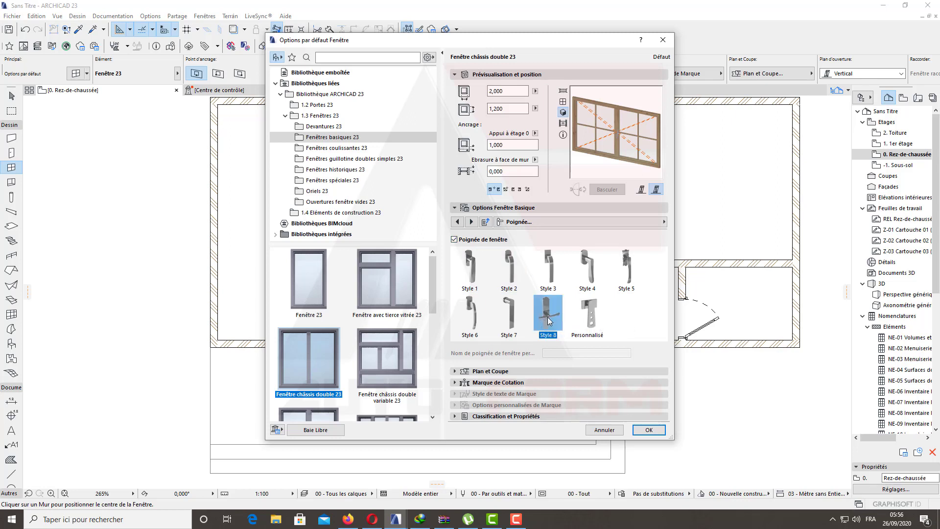
pyautogui.click(578, 267)
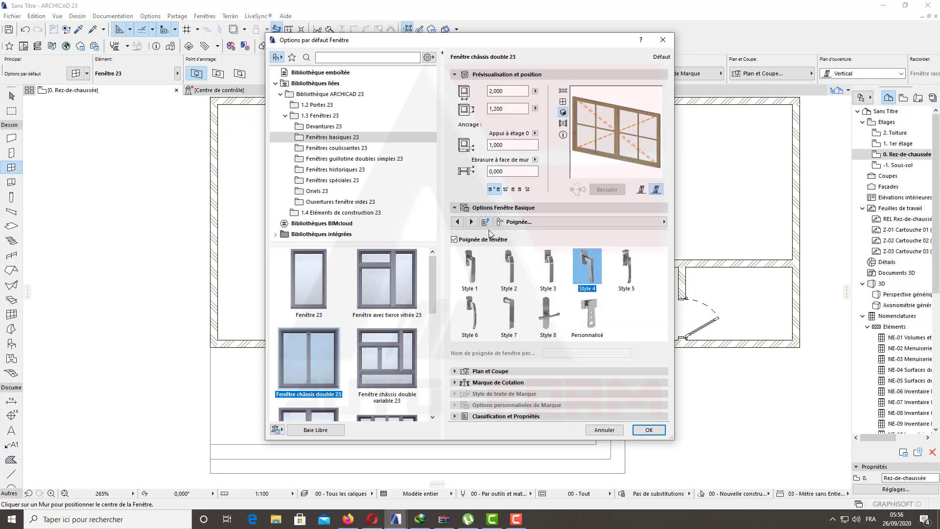
# - Try a 30° 3D opening angle on the first main sash, and reset the angle to 0°
pyautogui.click(470, 222)
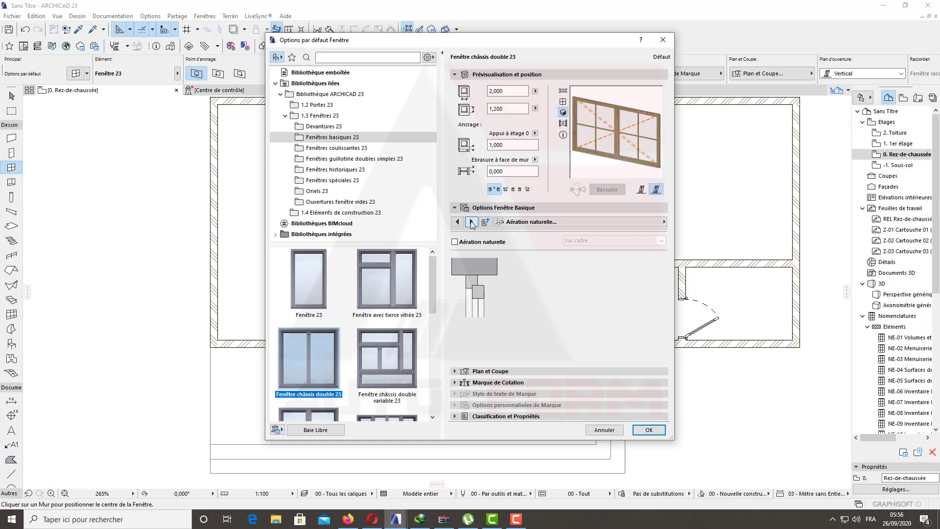
pyautogui.click(472, 223)
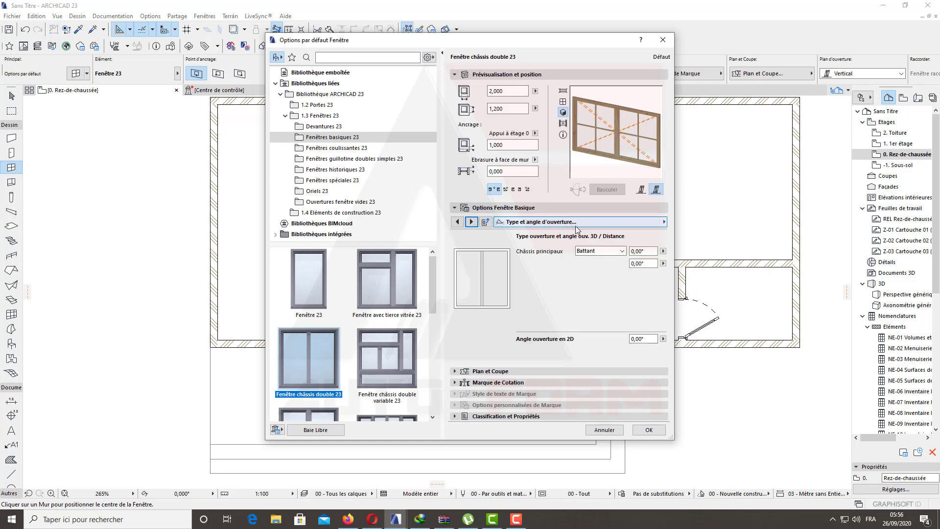
pyautogui.click(648, 252)
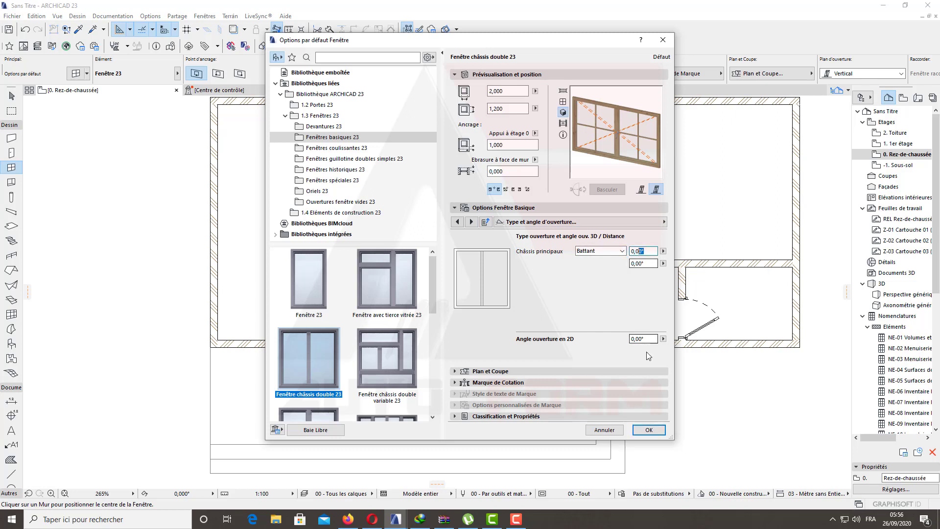
pyautogui.click(646, 252)
pyautogui.write('30')
pyautogui.press('Return')
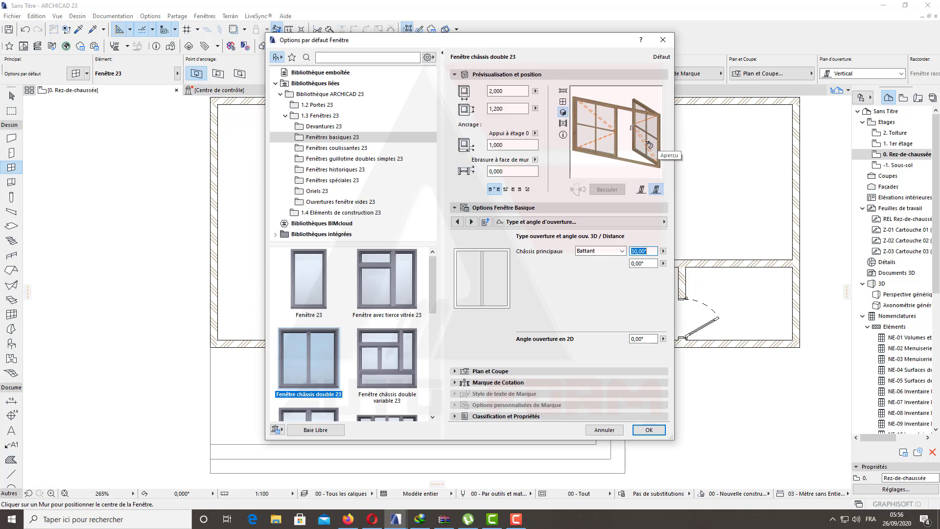
pyautogui.click(651, 252)
pyautogui.write('0')
pyautogui.press('Return')
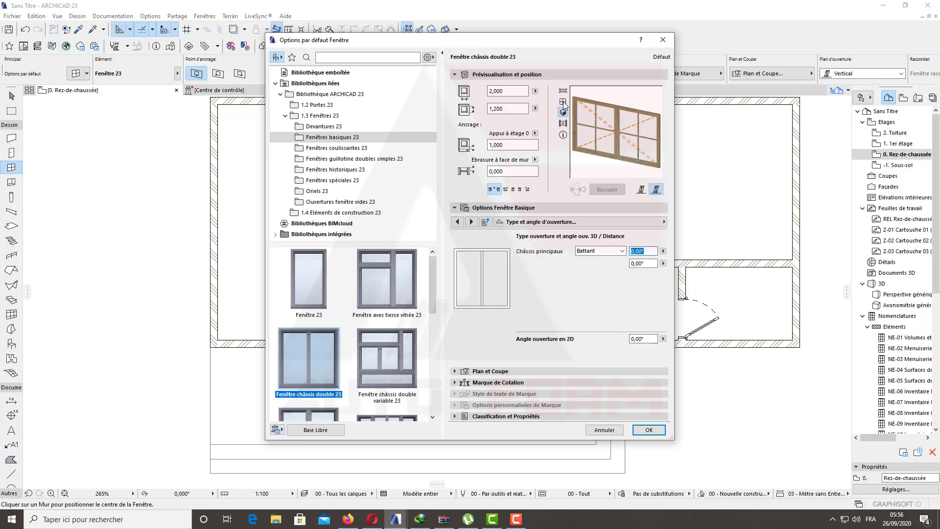
# - Set the opening type of the window's main sashes to Bascule
pyautogui.click(478, 224)
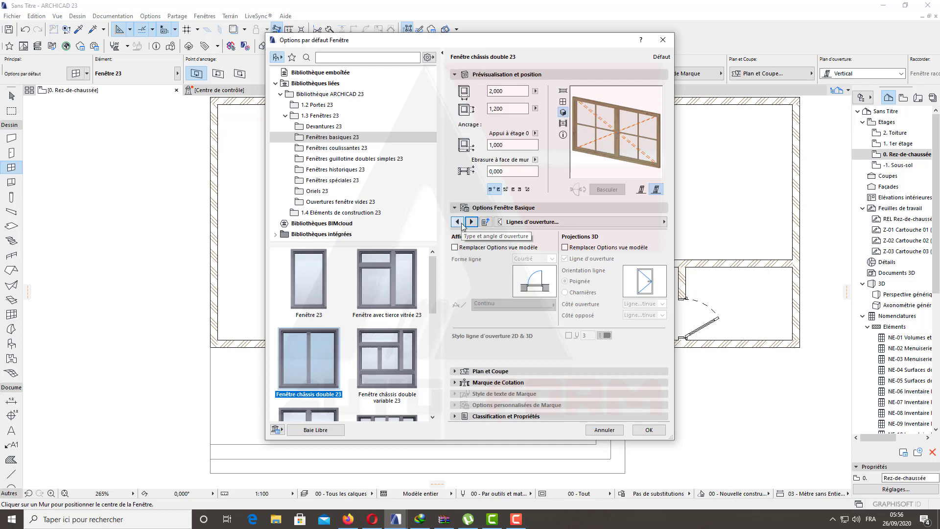
pyautogui.click(458, 222)
pyautogui.click(602, 251)
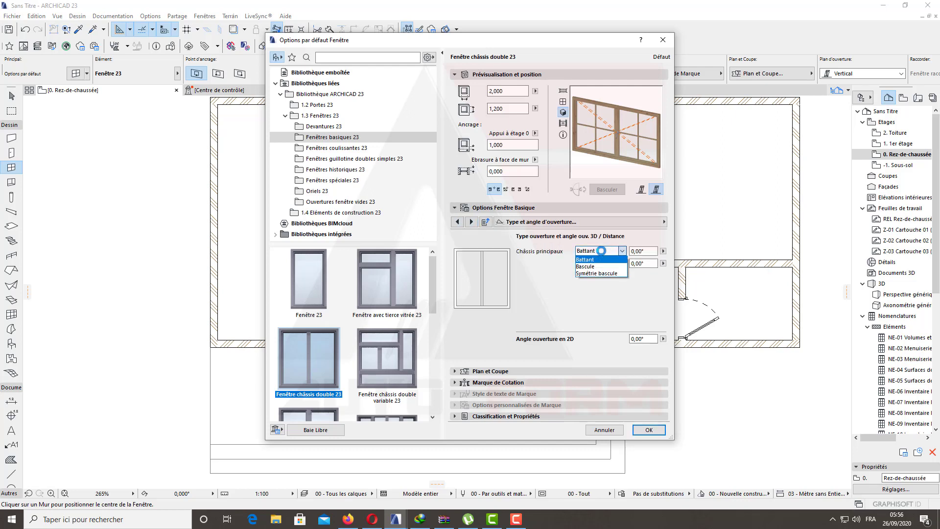
pyautogui.click(586, 266)
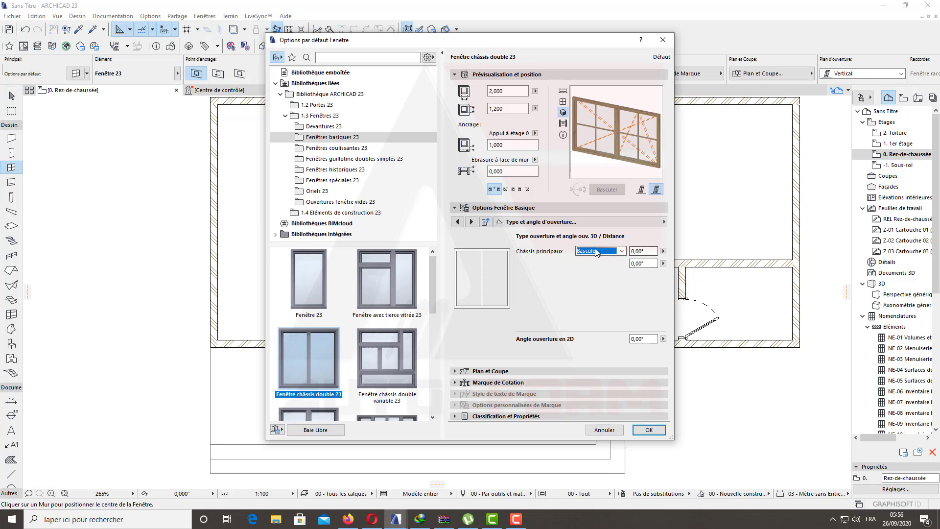
pyautogui.press('Tab')
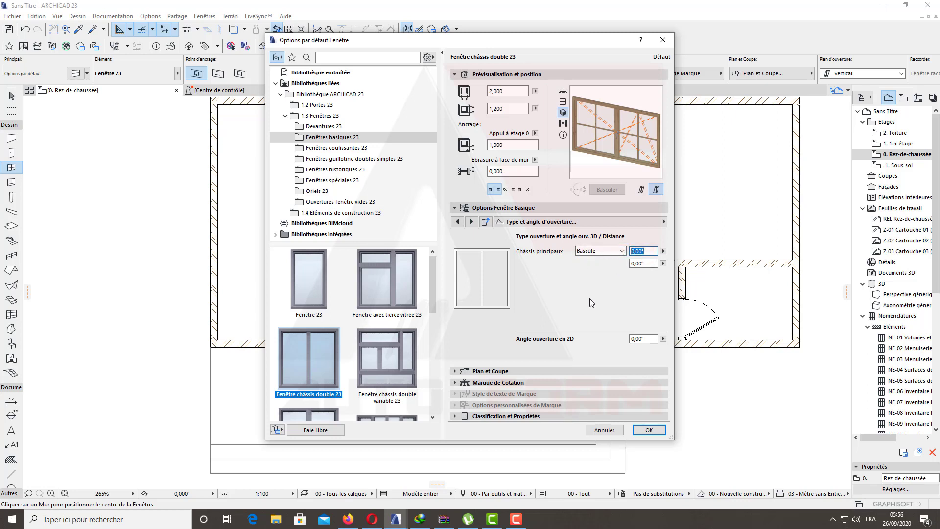
# - Try a 60° 3D opening angle on the first main sash, and reset the angle to 0°
pyautogui.write('60')
pyautogui.press('Return')
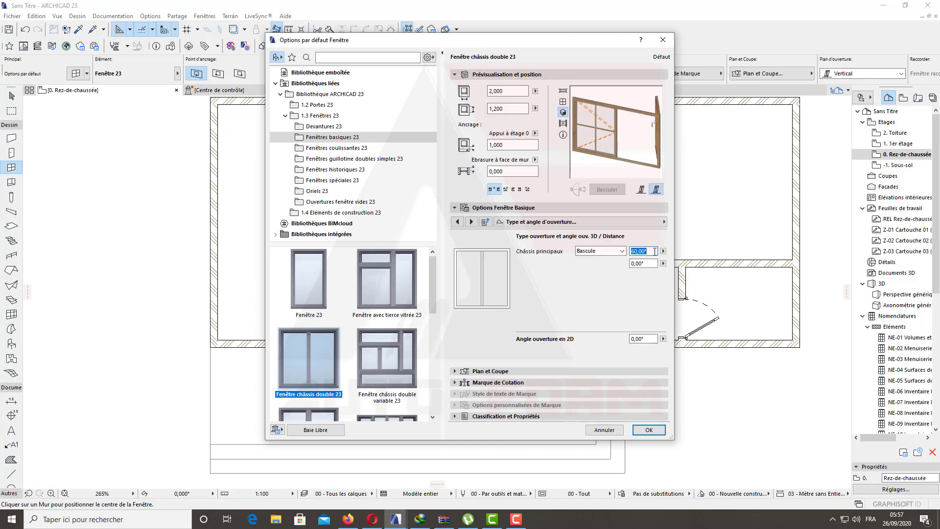
pyautogui.write('0')
pyautogui.press('Return')
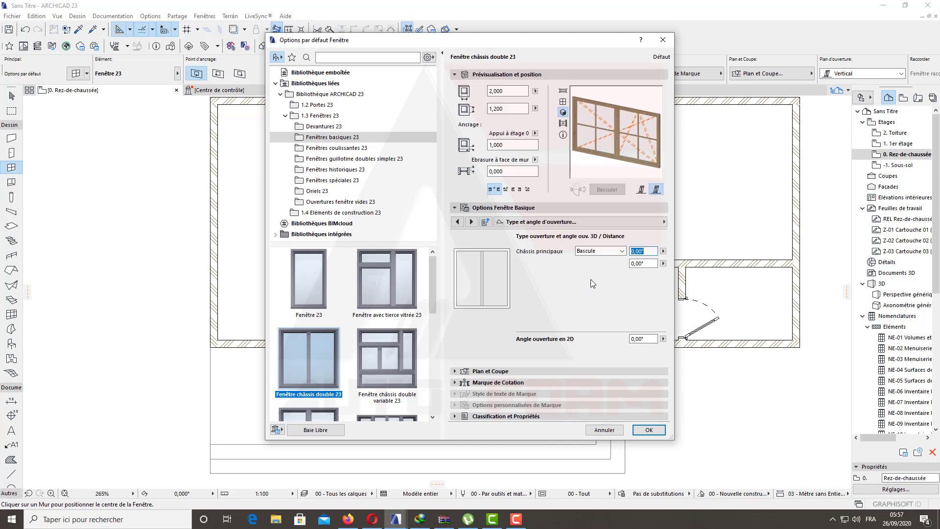
# - Set the main sashes' opening type to Battant, override the model view options for 3D projections and turn off the opening line
pyautogui.click(600, 251)
pyautogui.click(593, 267)
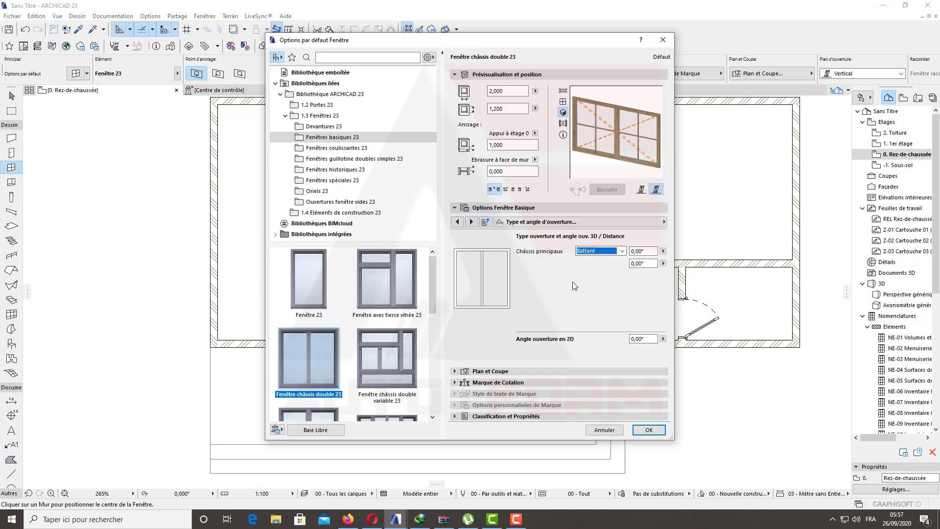
pyautogui.click(473, 222)
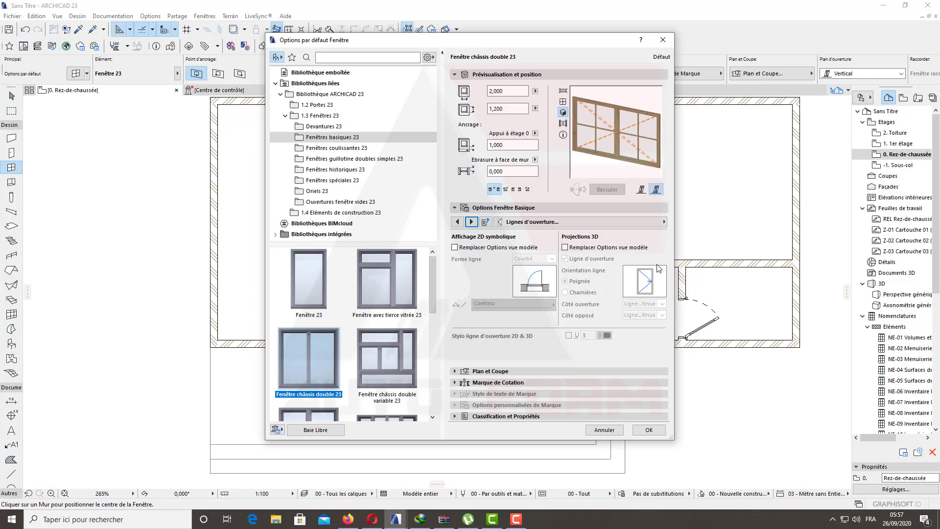
pyautogui.click(566, 247)
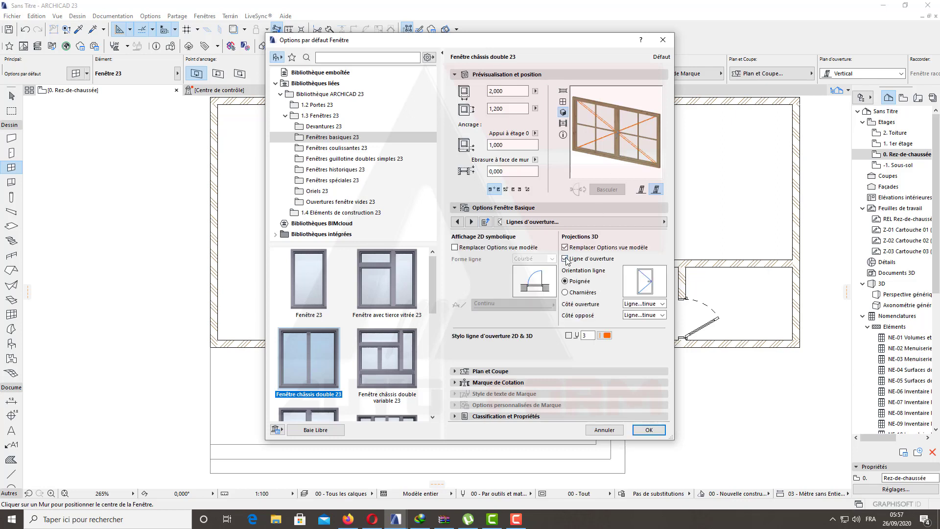
pyautogui.click(566, 258)
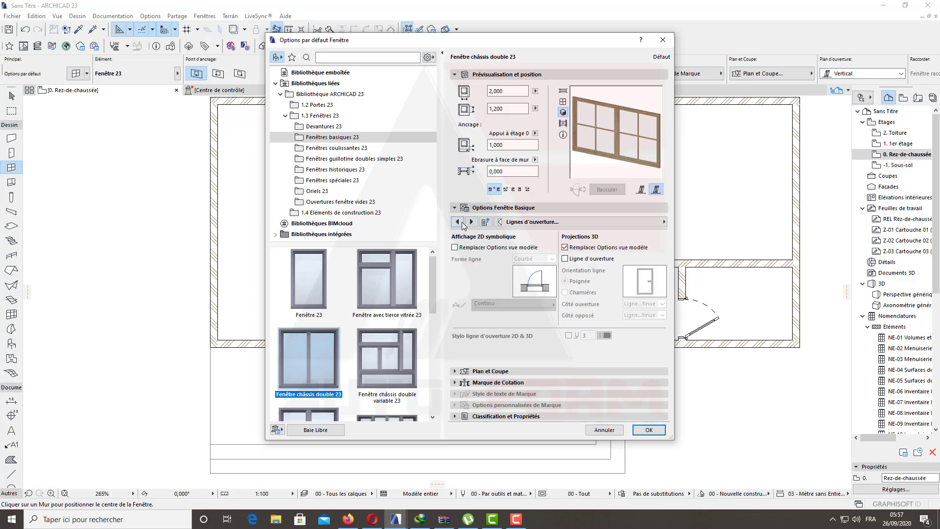
# - Preview the window in plan and override the model view options for its symbolic 2D display
pyautogui.click(563, 91)
pyautogui.click(455, 247)
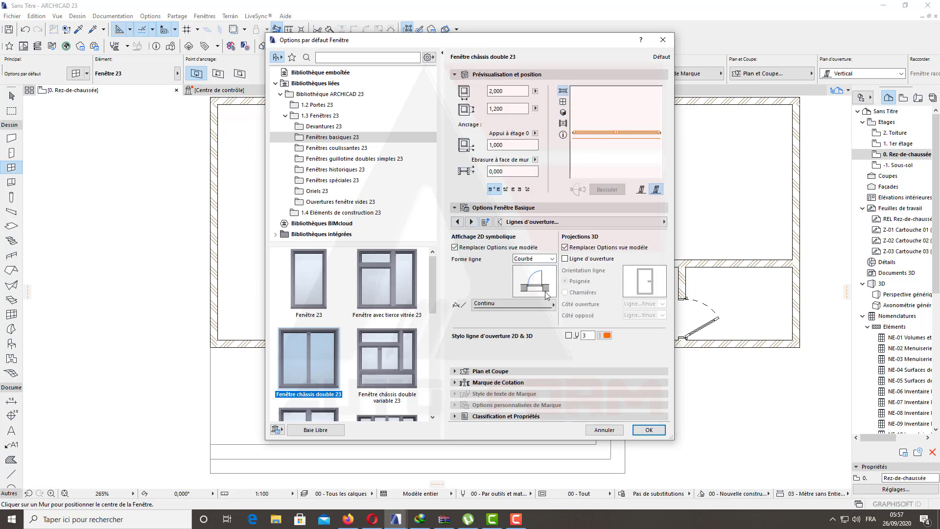
pyautogui.click(596, 335)
pyautogui.click(618, 324)
# - Examine the window's model attributes, wall opening, reveal, wall closure and sill inset settings with the 3D preview
pyautogui.click(472, 222)
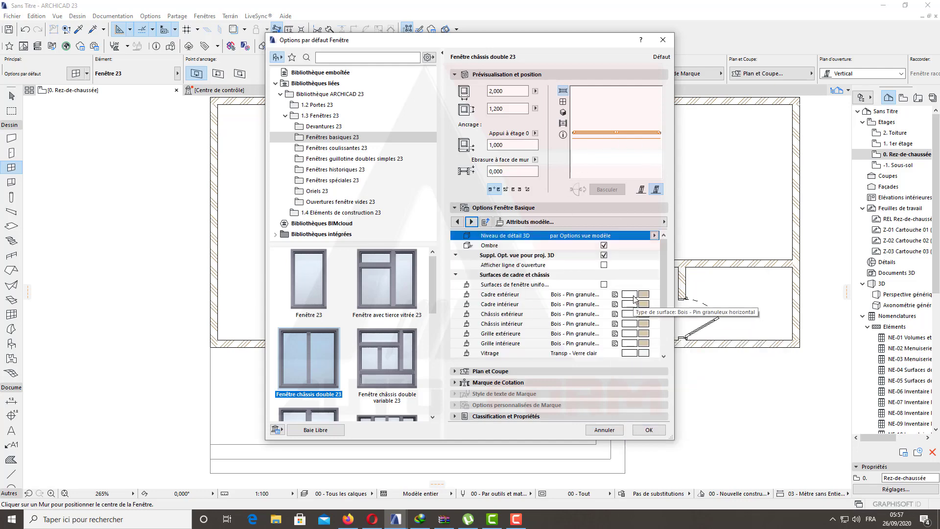
pyautogui.click(563, 112)
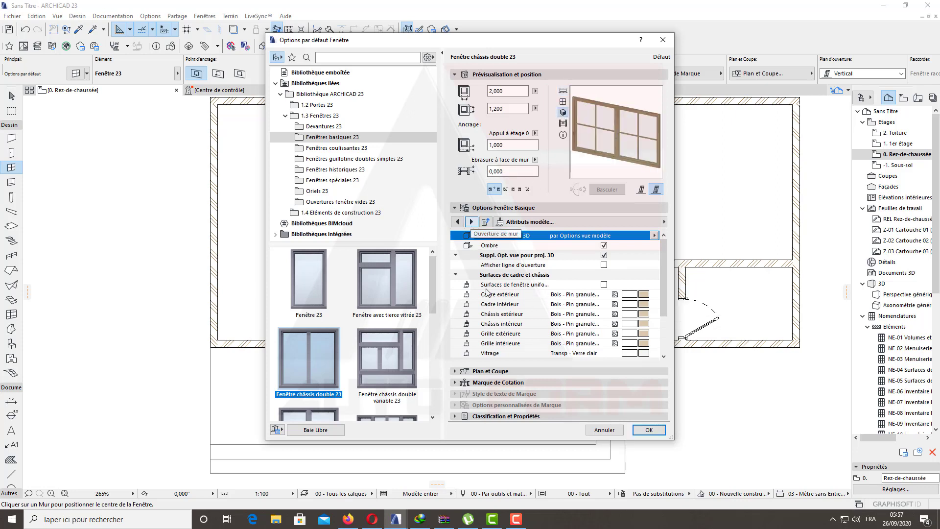
pyautogui.click(555, 224)
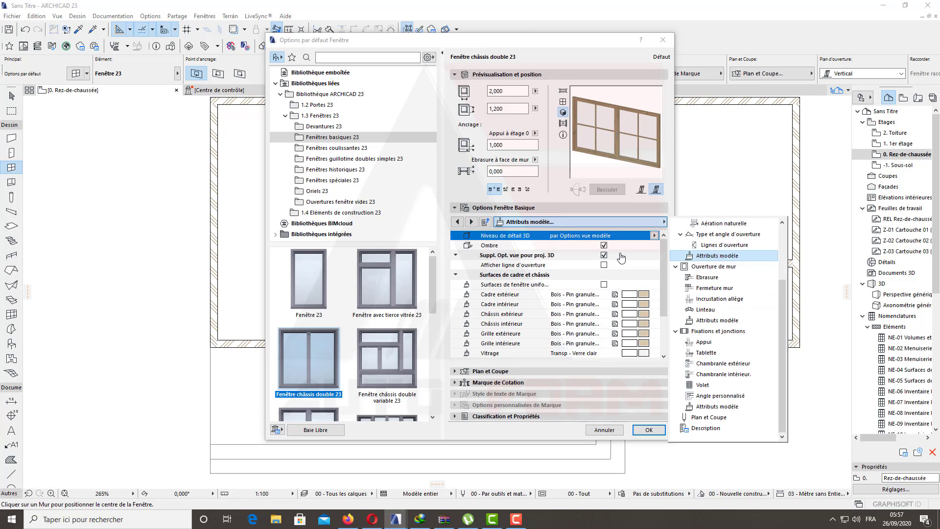
pyautogui.click(474, 222)
pyautogui.click(473, 222)
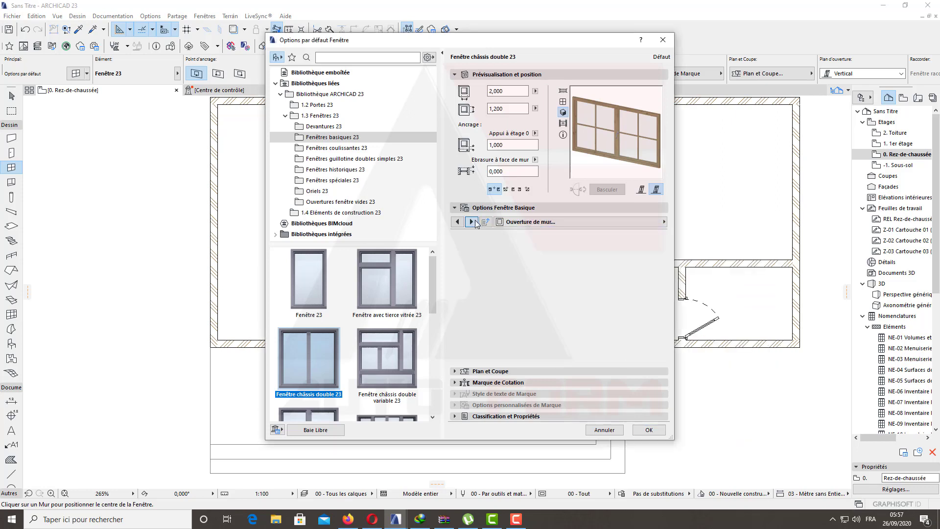
pyautogui.click(473, 223)
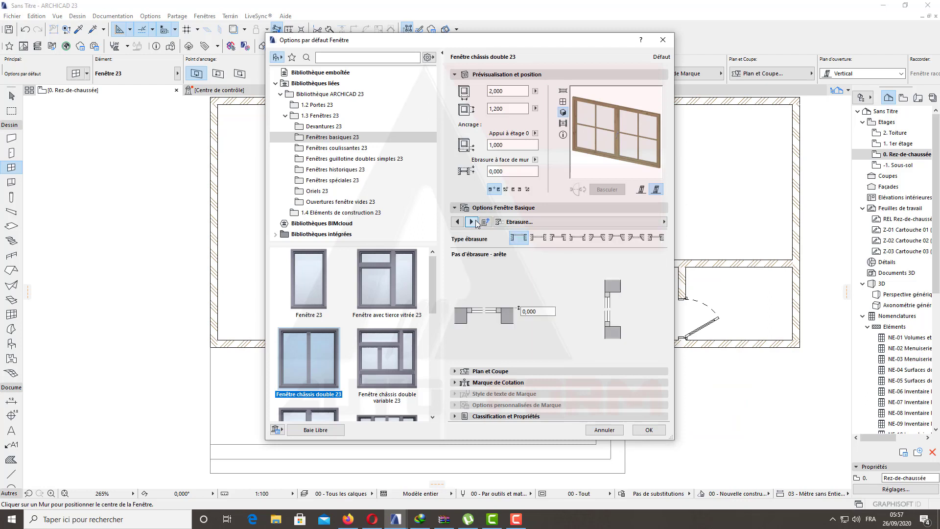
pyautogui.click(473, 223)
pyautogui.click(473, 223)
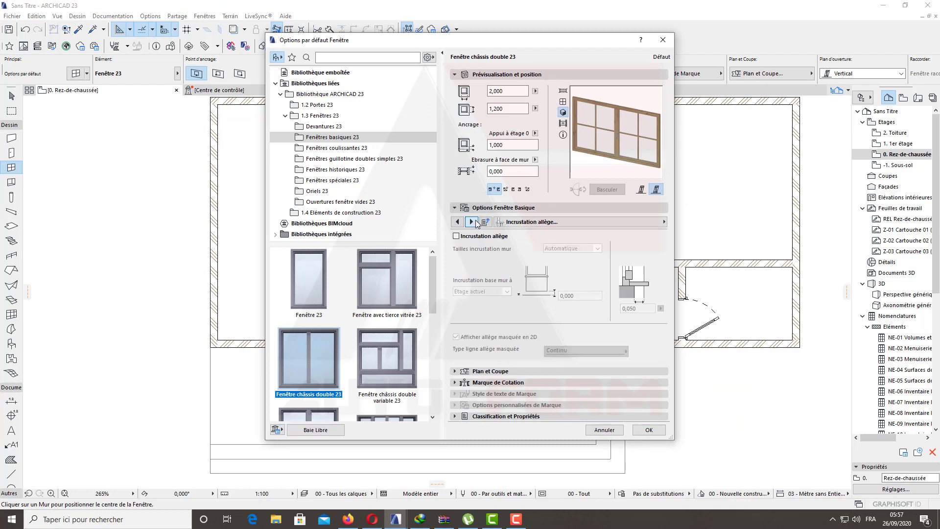
# - Enable a straight lintel (Linteau droit) on the window and set its height to 0,100
pyautogui.click(473, 222)
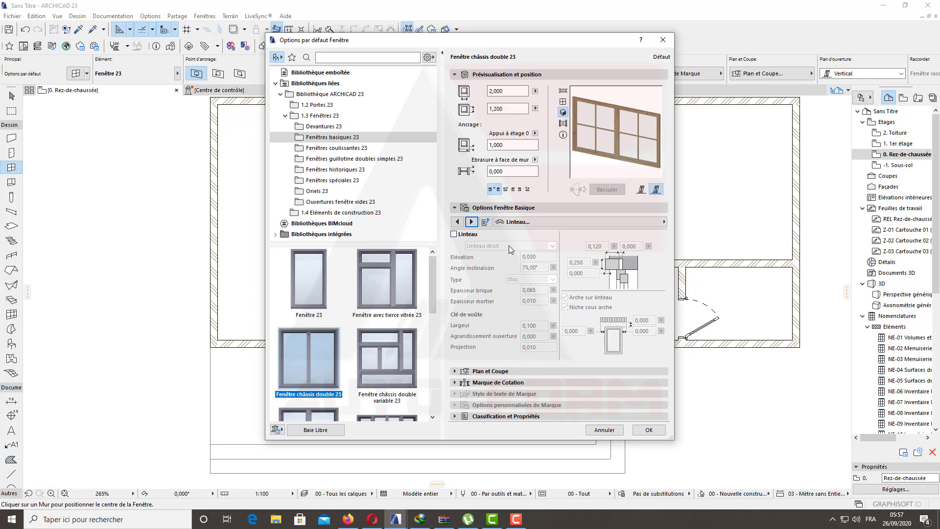
pyautogui.click(456, 235)
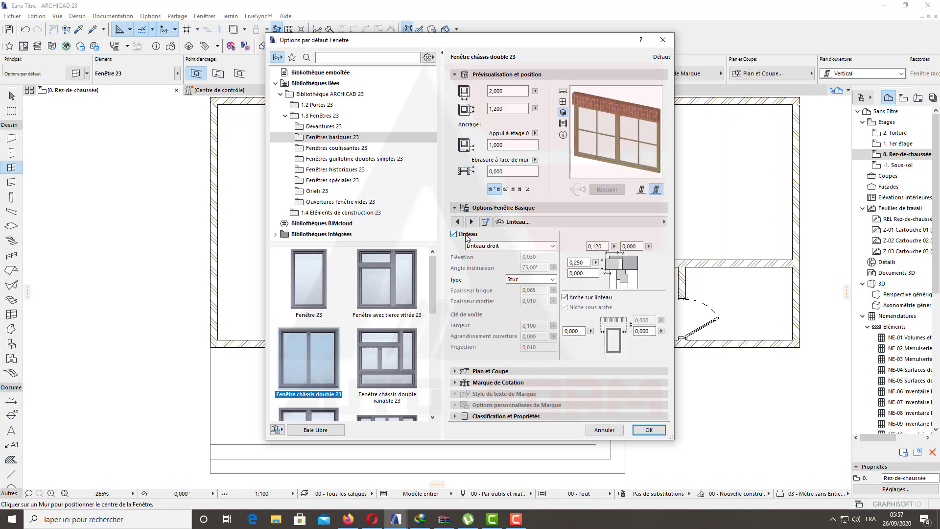
pyautogui.click(498, 247)
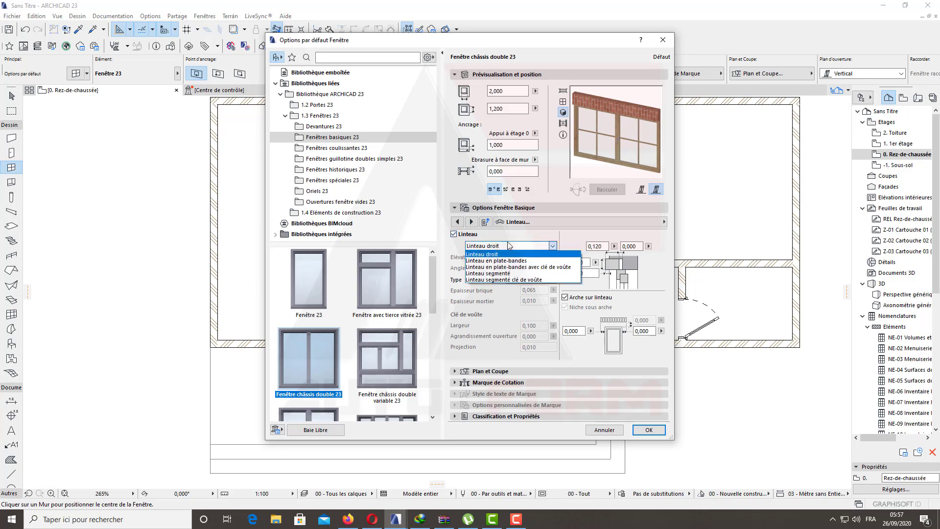
pyautogui.click(509, 246)
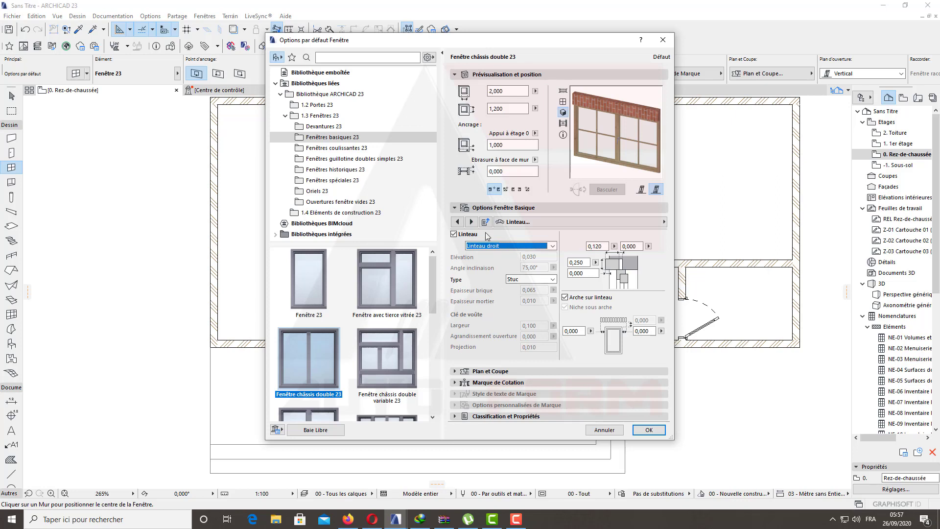
pyautogui.click(586, 262)
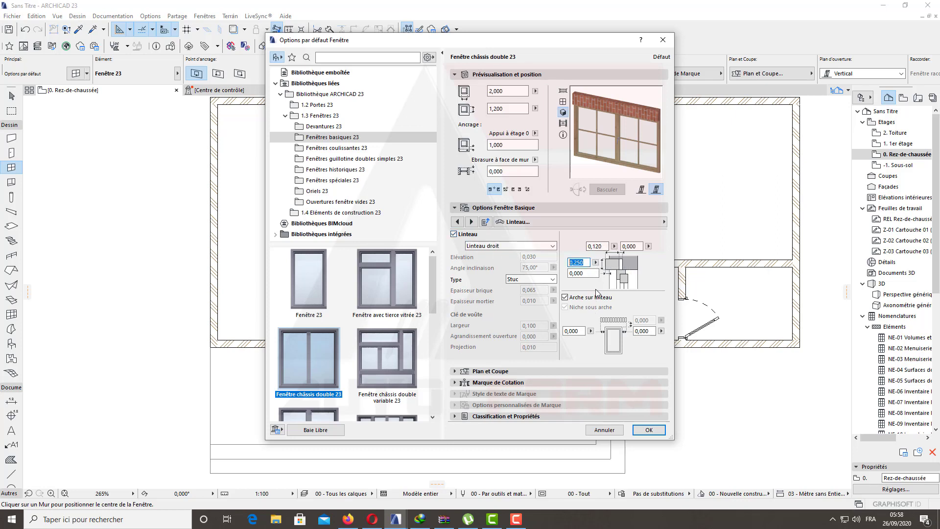
pyautogui.write('0,100')
pyautogui.press('Return')
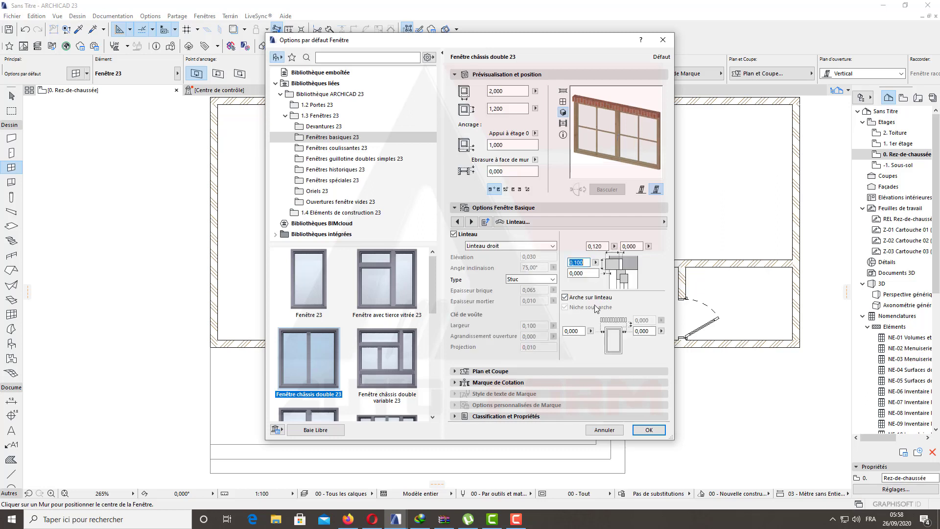
# - Set the lintel's overhang beyond the window to 0,100 on both sides
pyautogui.click(644, 331)
pyautogui.write('0,1')
pyautogui.click(579, 331)
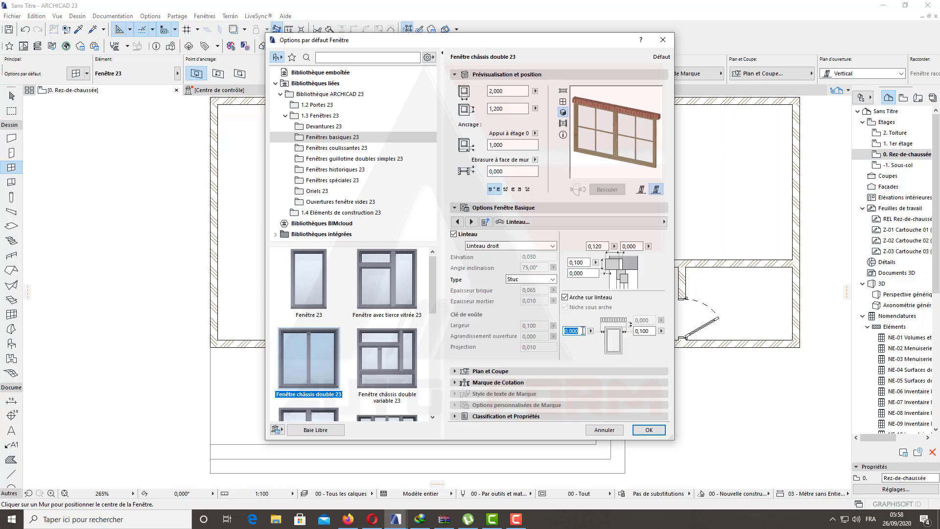
pyautogui.write('0,1')
pyautogui.press('Return')
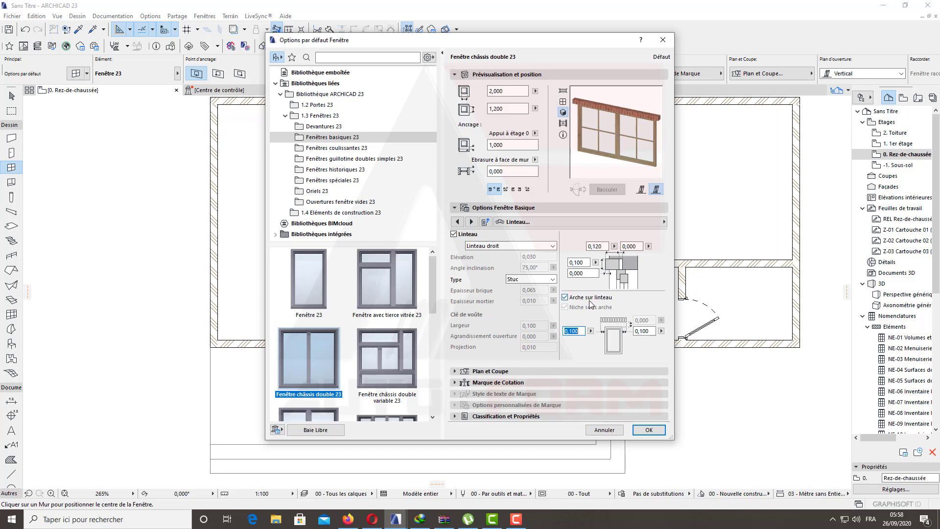
# - Set the lintel's depth in the wall to 0,150
pyautogui.click(607, 245)
pyautogui.press('Return')
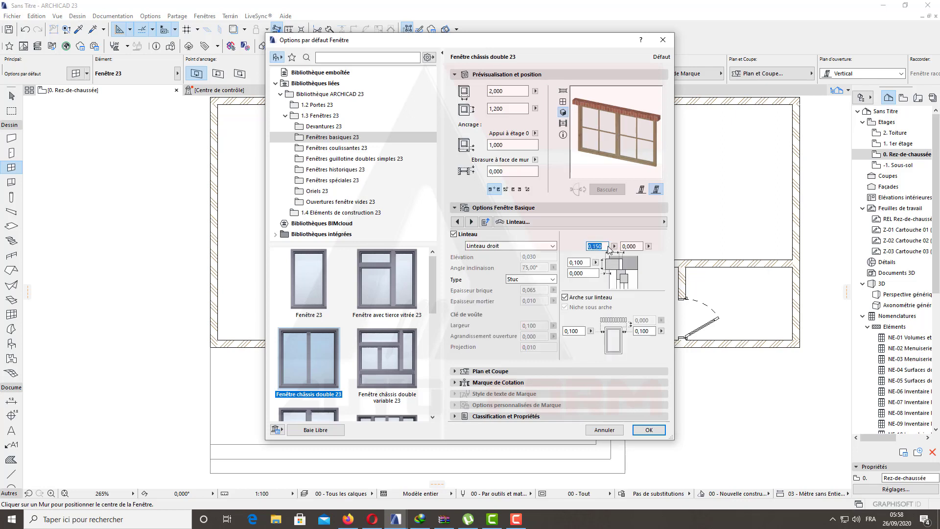
pyautogui.click(607, 245)
pyautogui.press('Return')
# - Set the lintel's brick surface to Peinture - Vermillon
pyautogui.click(471, 222)
pyautogui.click(645, 259)
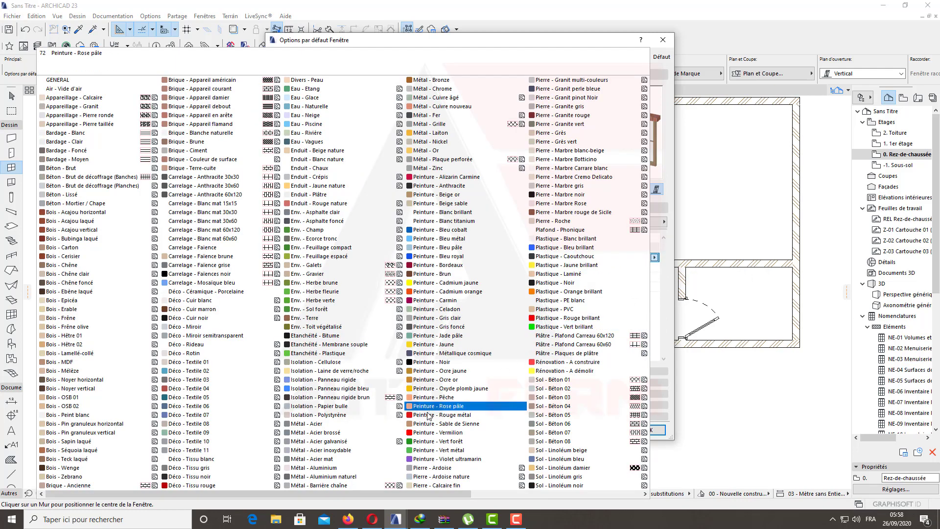
pyautogui.click(431, 433)
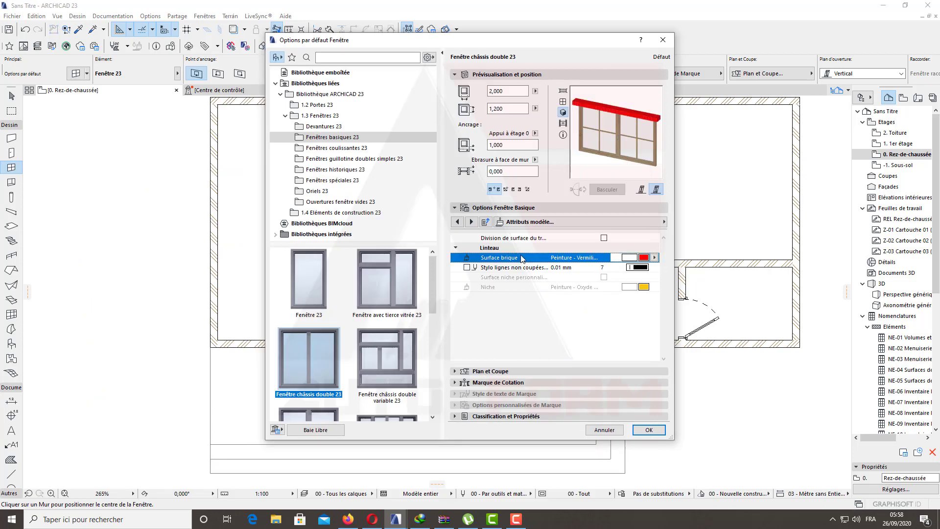
# - Toggle the window sill (Appui) to compare it in the 3D preview, and look through the available sill types
pyautogui.click(472, 222)
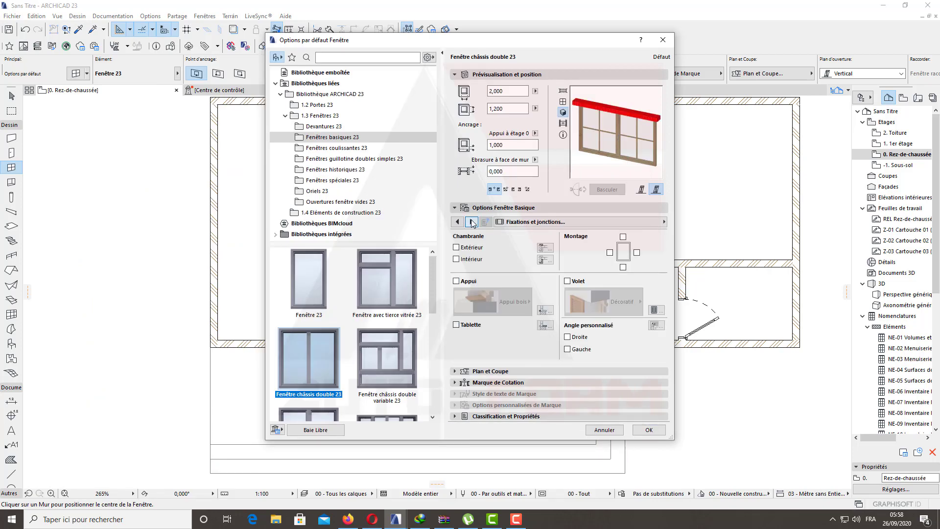
pyautogui.click(472, 221)
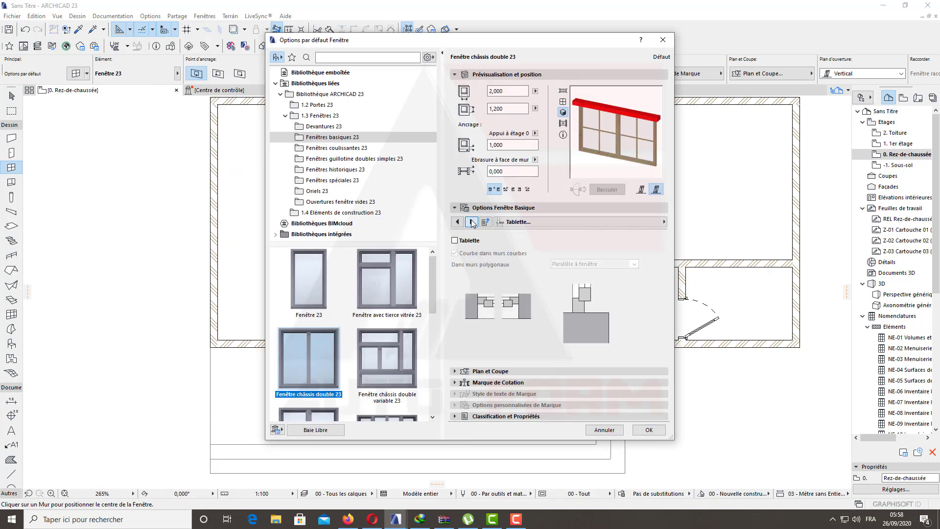
pyautogui.click(462, 244)
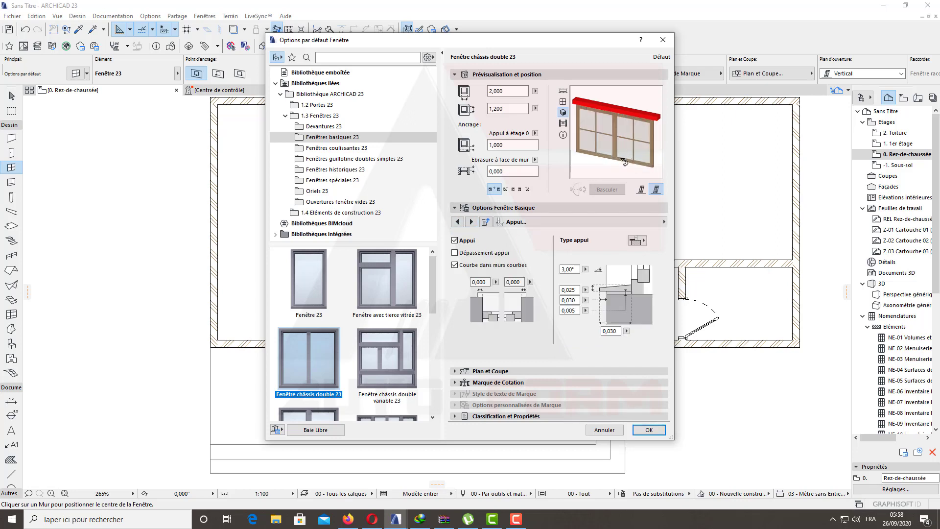
pyautogui.click(459, 240)
pyautogui.click(460, 240)
pyautogui.click(459, 240)
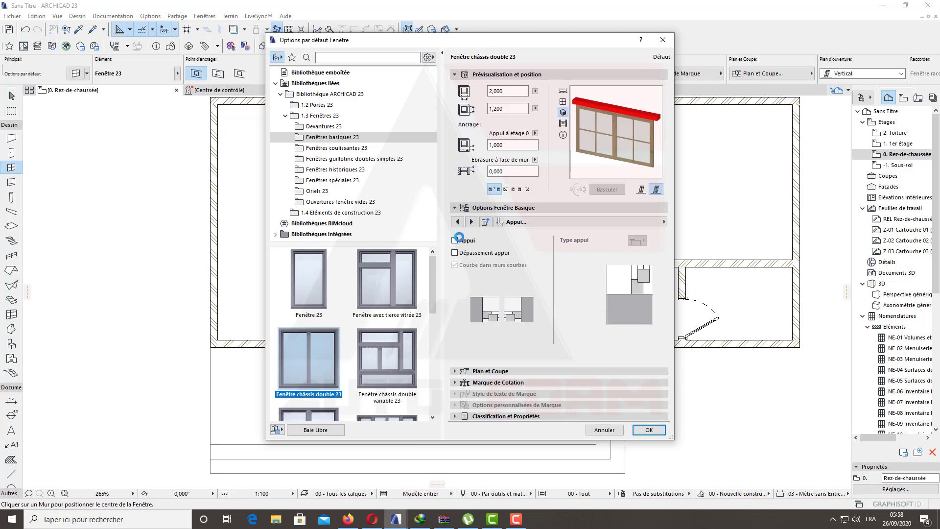
pyautogui.click(460, 240)
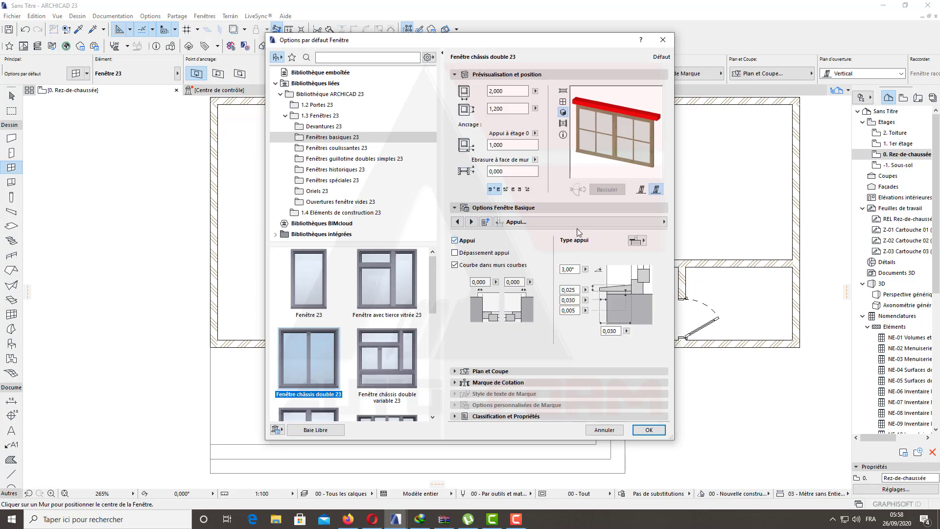
pyautogui.click(639, 240)
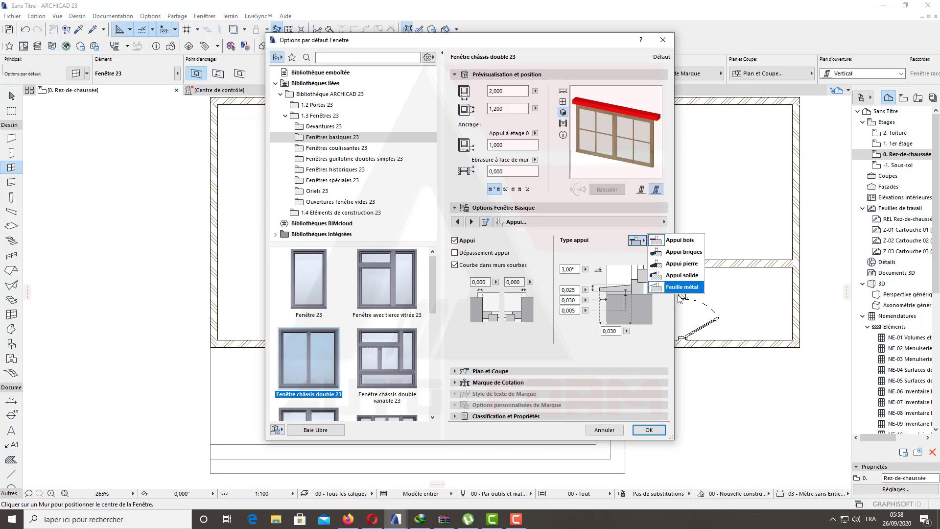
pyautogui.click(486, 229)
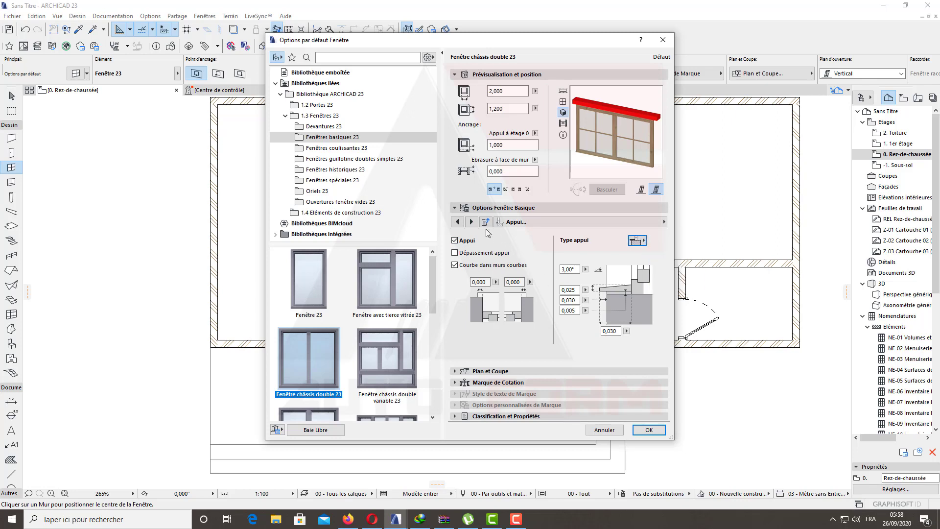
# - Try the Appui briques sill type, turn the sill off again and go on to the Tablette settings
pyautogui.click(455, 241)
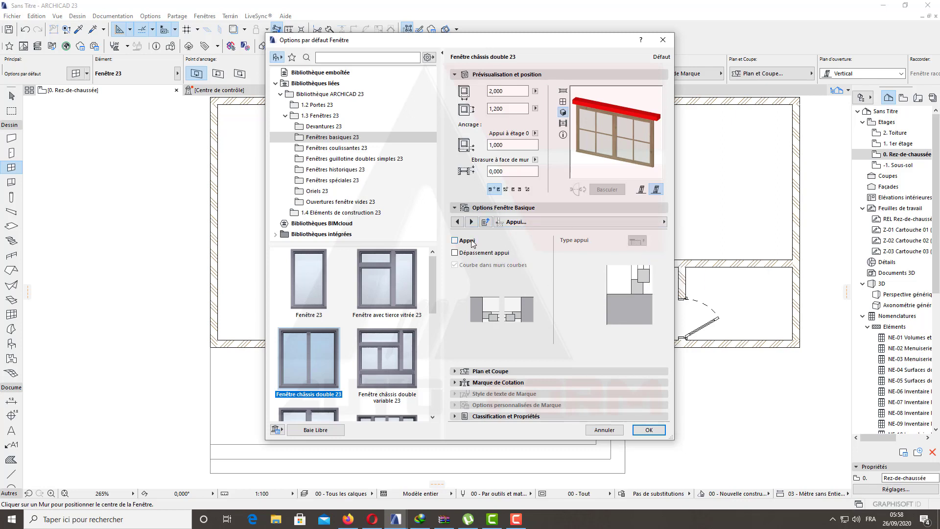
pyautogui.click(467, 241)
pyautogui.click(633, 241)
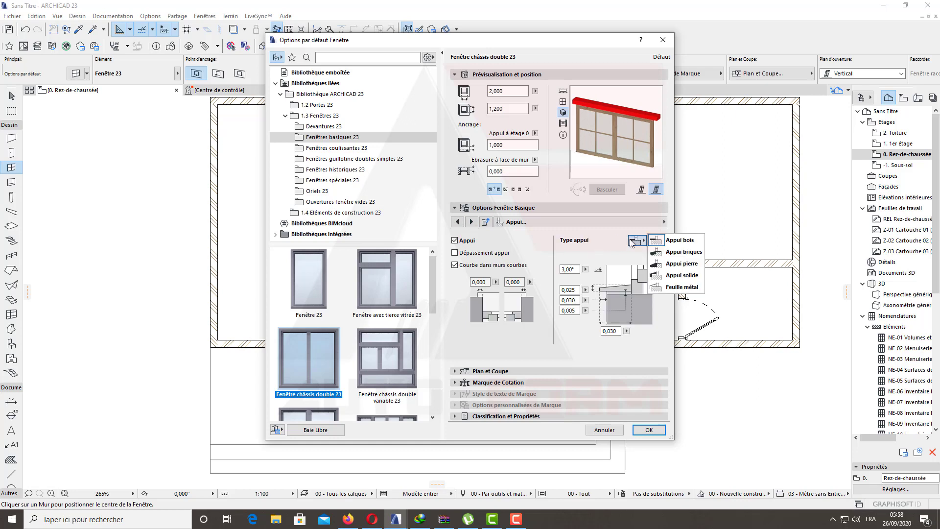
pyautogui.click(684, 252)
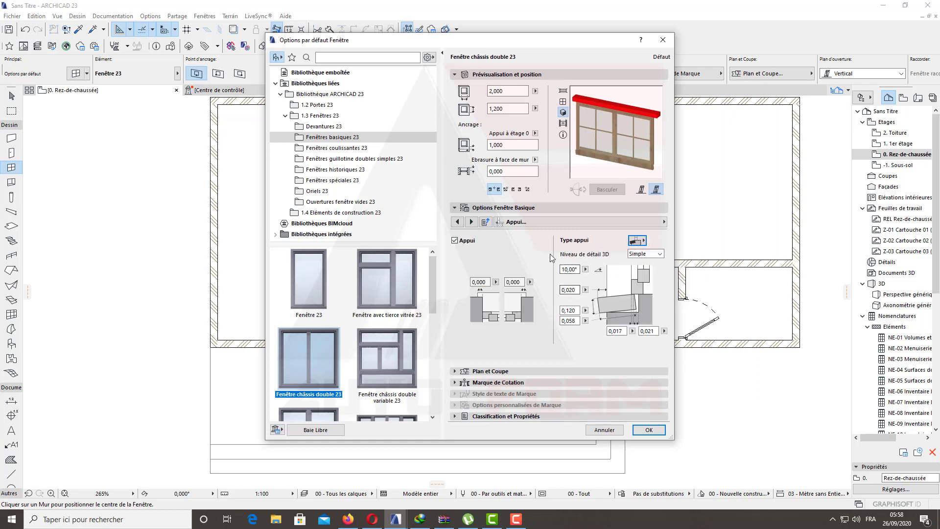
pyautogui.click(456, 240)
pyautogui.click(471, 222)
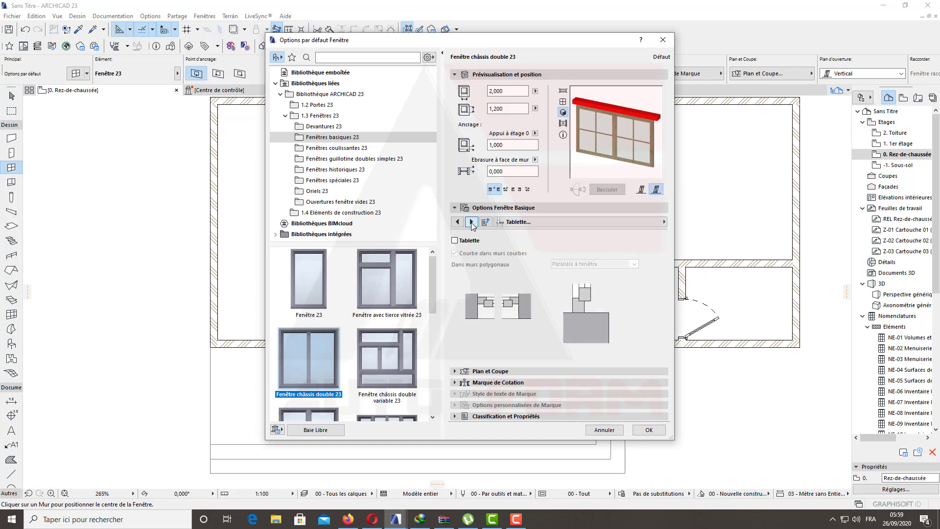
# - Look through the window's casing (Chambranle) settings and toggle the shutter (Volet) on and off to compare it in the 3D preview
pyautogui.click(471, 222)
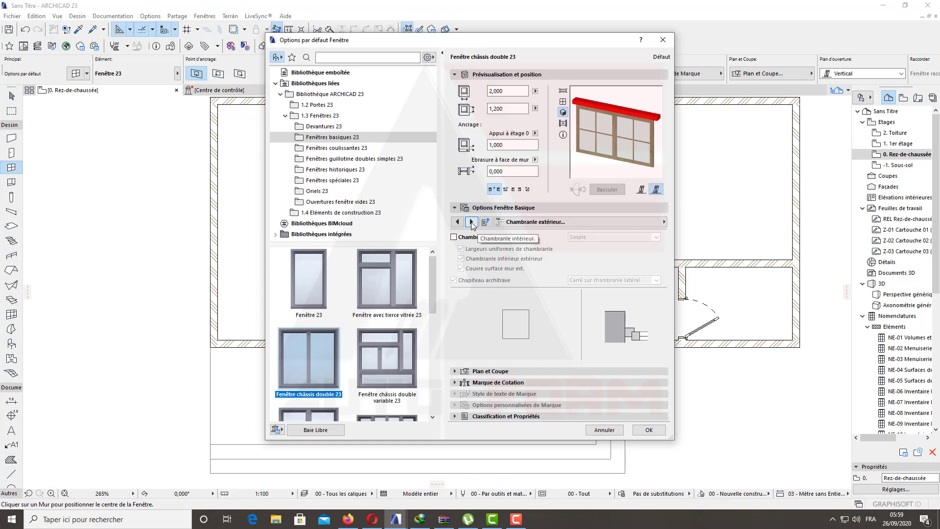
pyautogui.click(472, 222)
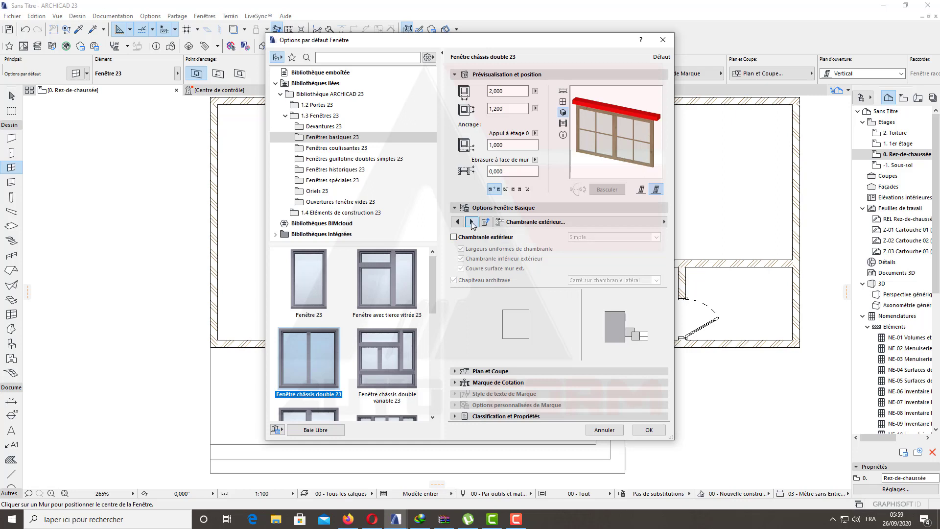
pyautogui.click(472, 222)
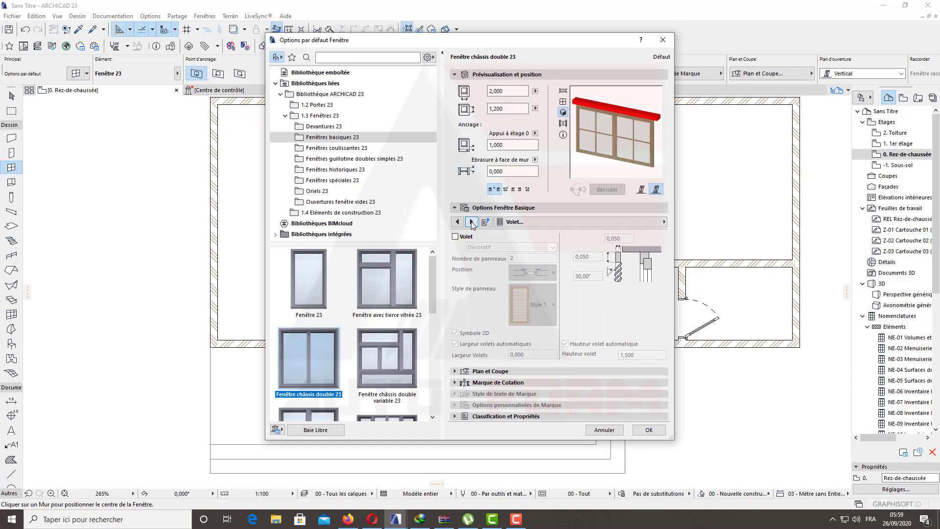
pyautogui.click(465, 237)
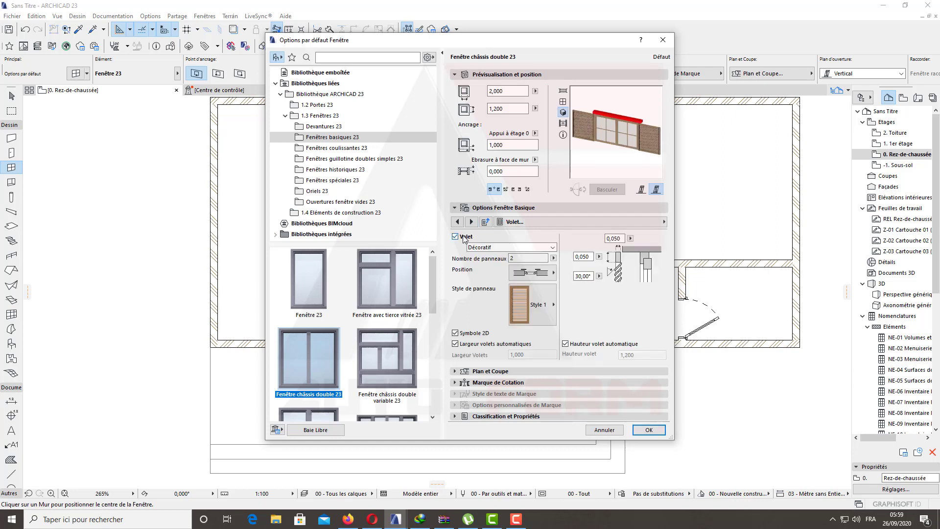
pyautogui.click(465, 238)
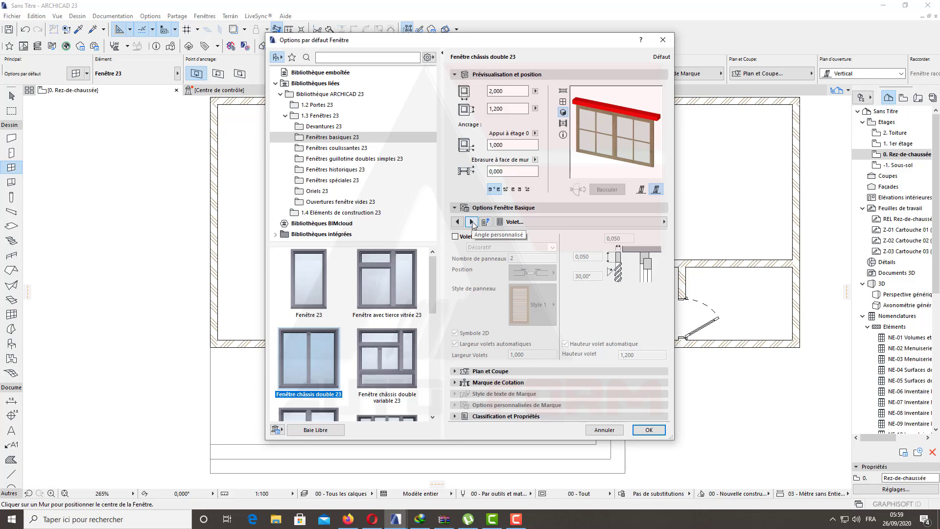
# - Go on to the Plan et Coupe settings, show the 2D plan preview and set the contour's Stylo Ligne to pen 1
pyautogui.click(472, 221)
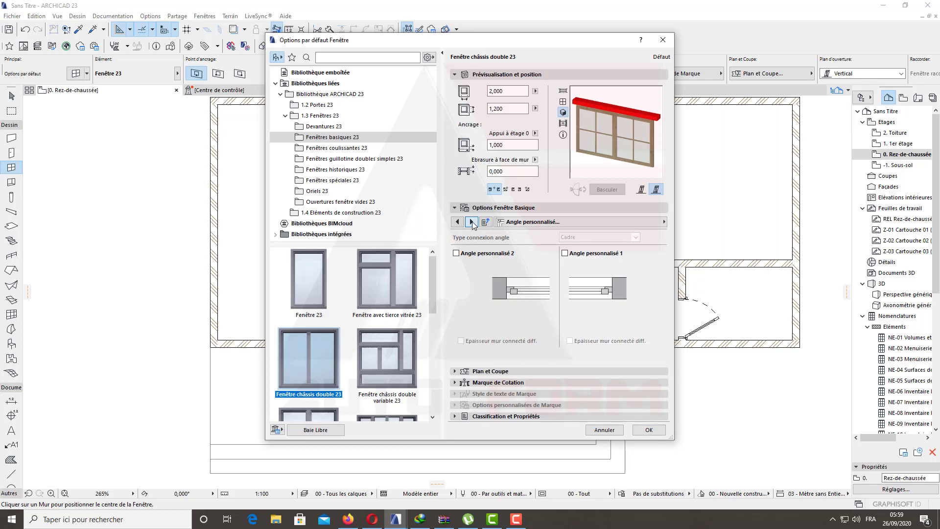
pyautogui.click(472, 222)
pyautogui.click(472, 222)
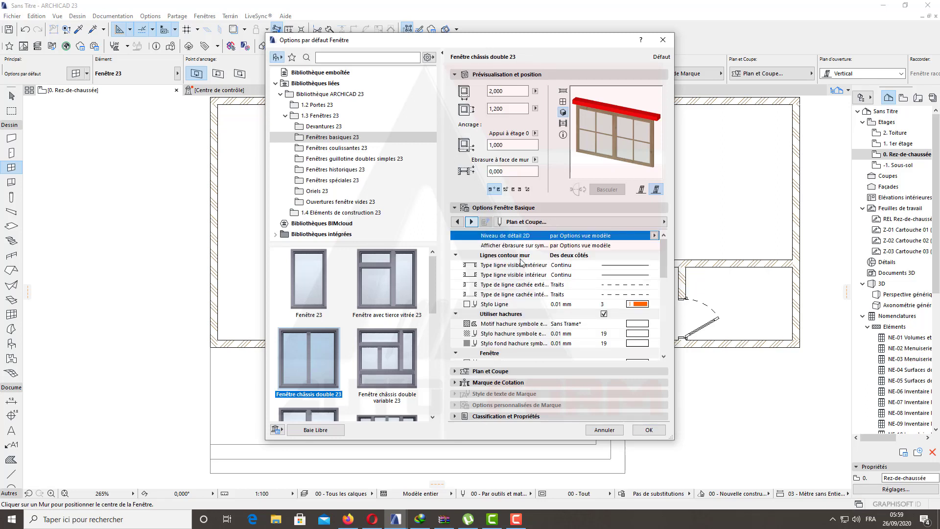
pyautogui.scroll(-3, 520, 262)
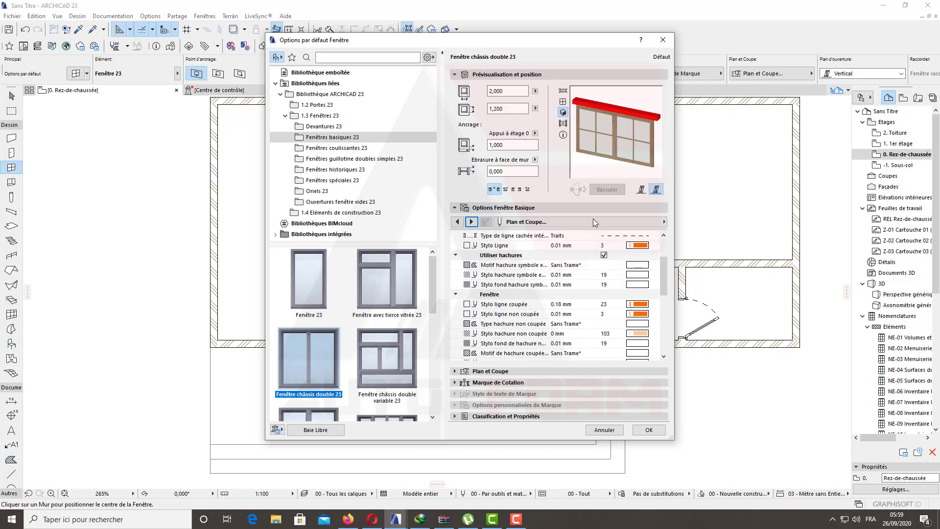
pyautogui.click(564, 90)
pyautogui.click(643, 249)
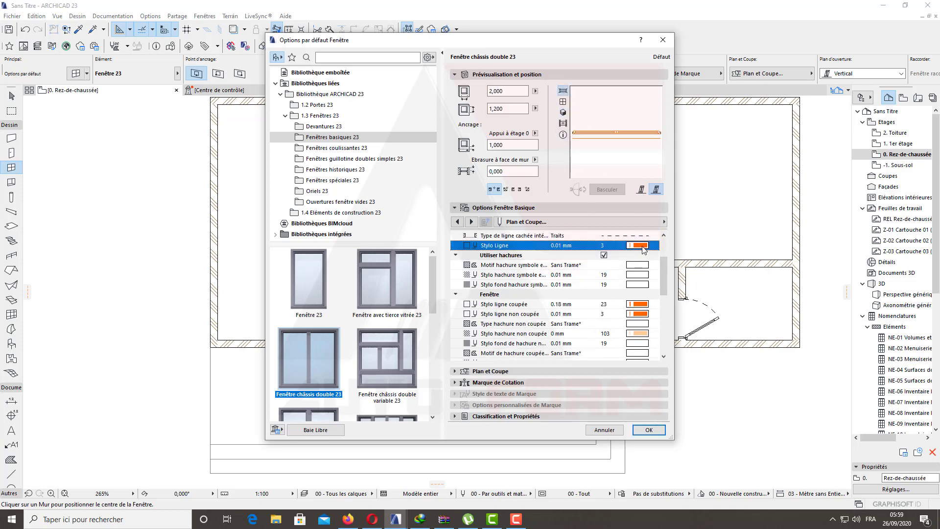
pyautogui.click(643, 246)
pyautogui.click(655, 246)
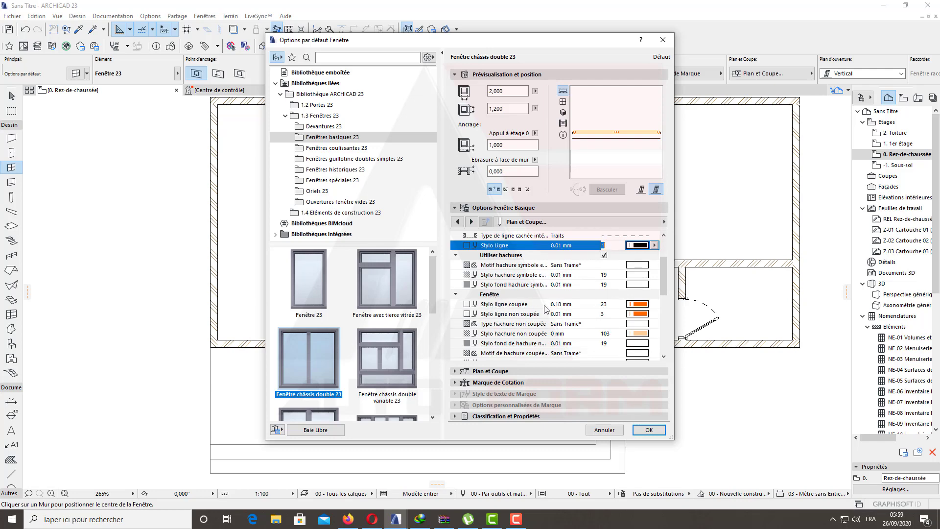
# - Set the window's cut and uncut line pens (Stylo ligne coupée, Stylo ligne non coupée) to pen 1 and accept the window settings
pyautogui.click(646, 307)
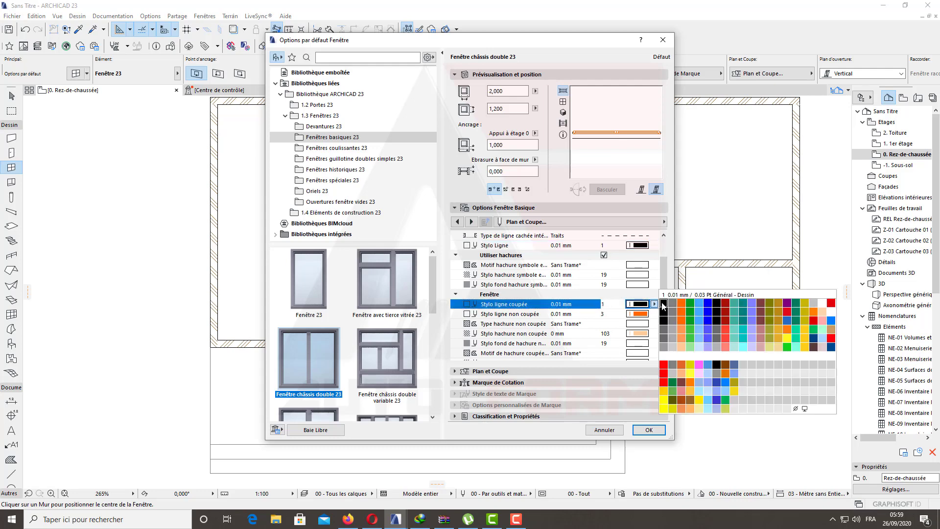
pyautogui.click(661, 305)
pyautogui.click(641, 314)
pyautogui.click(660, 309)
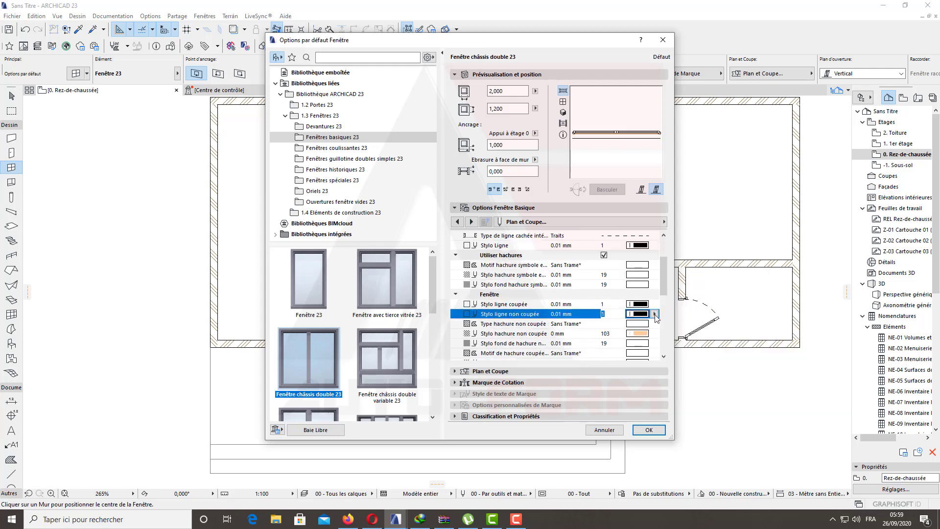
pyautogui.scroll(-5, 661, 309)
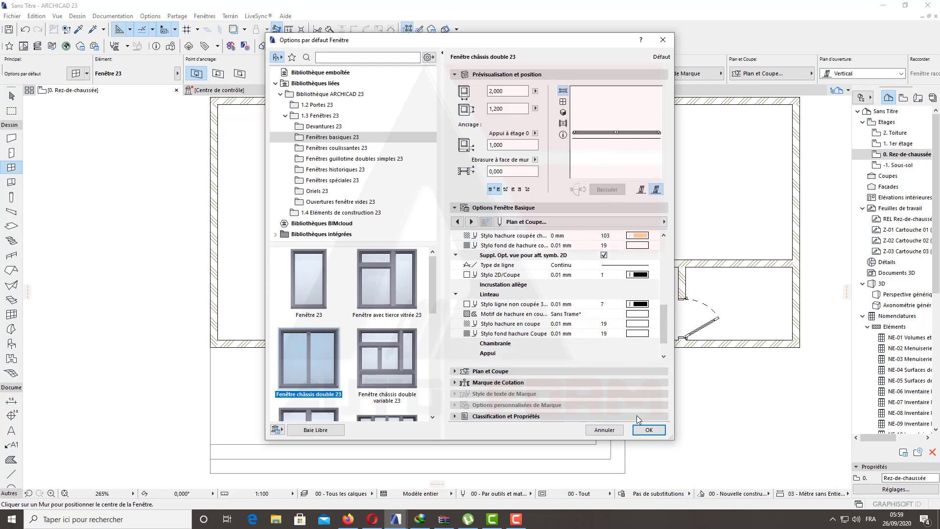
pyautogui.click(648, 430)
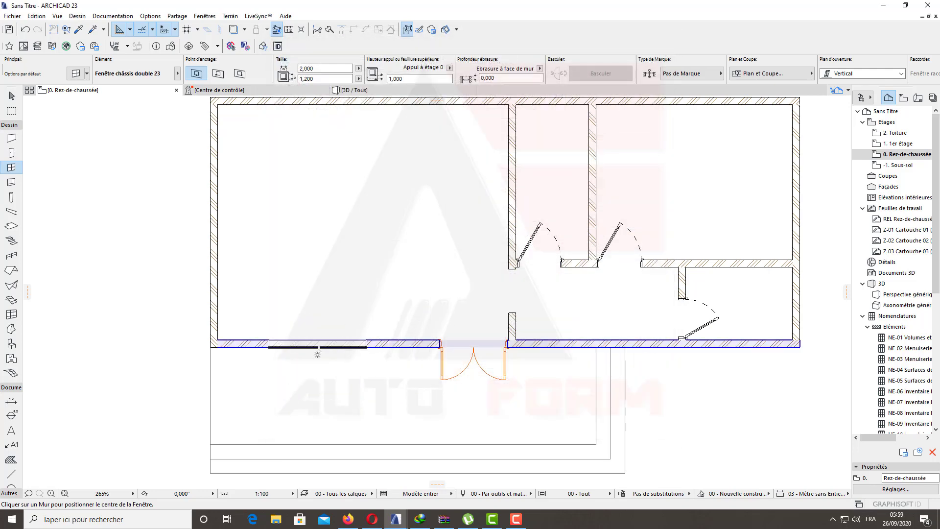
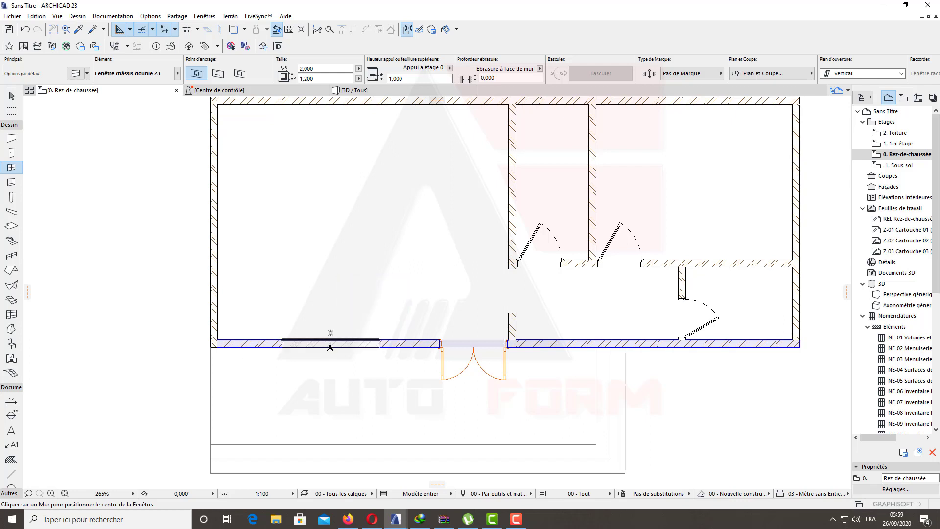
# - Place the 2,000 by 1,200 window in the front wall beside the double door and in the large bedroom's rear wall
pyautogui.click(331, 343)
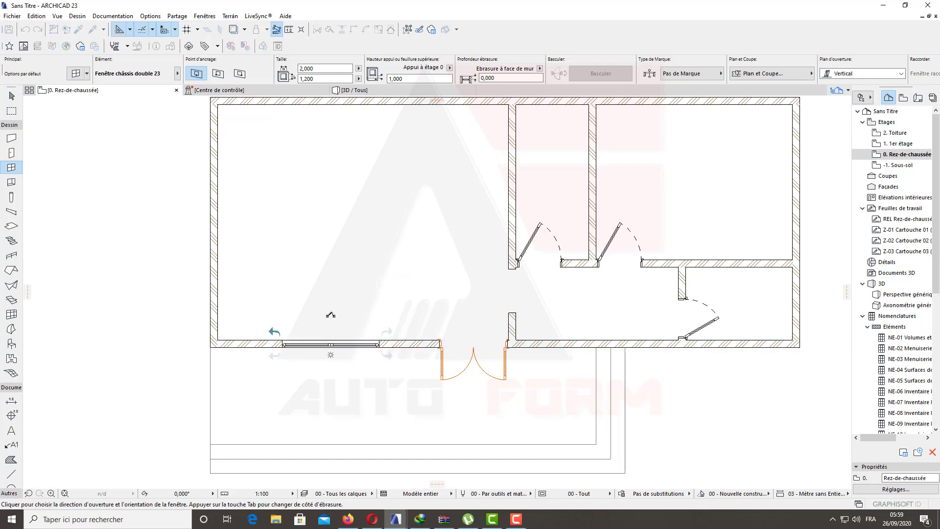
pyautogui.scroll(5, 321, 335)
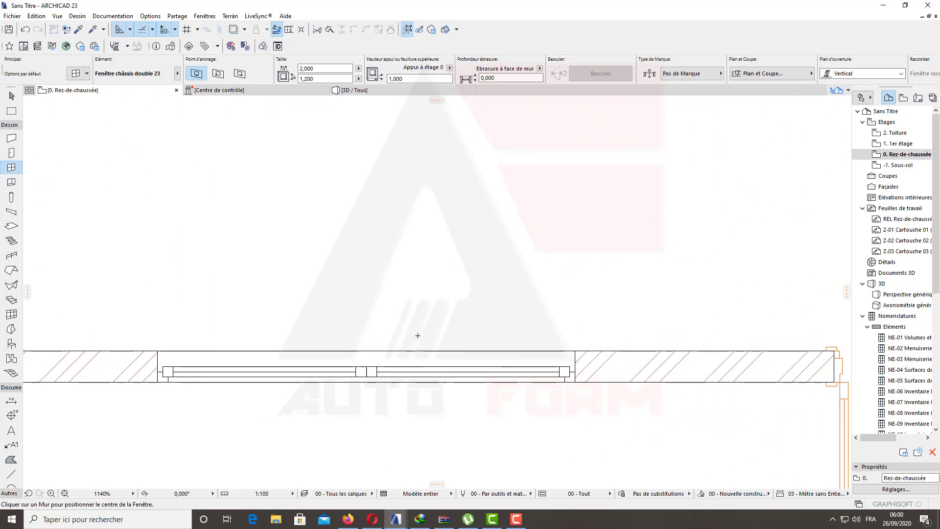
pyautogui.scroll(-8, 418, 336)
pyautogui.moveTo(409, 275); pyautogui.dragTo(379, 256, button='middle')
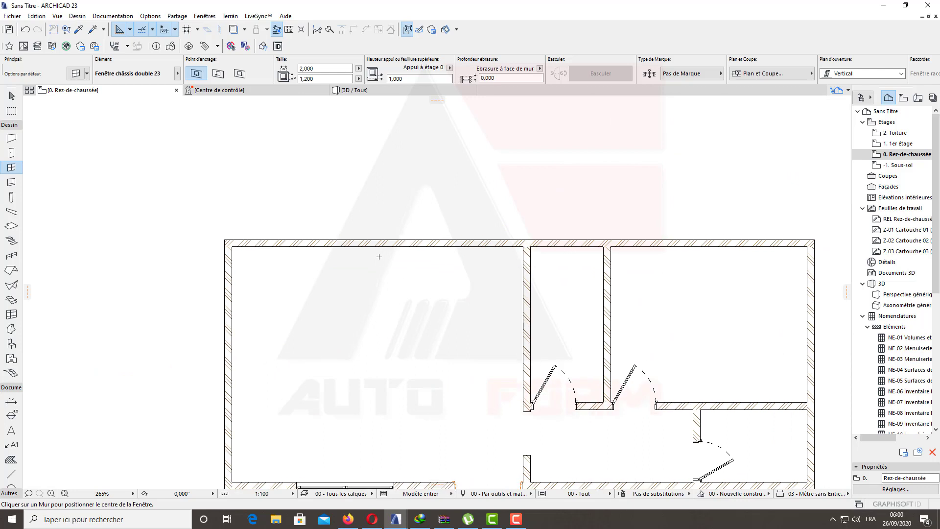
pyautogui.scroll(-2, 275, 299)
pyautogui.moveTo(272, 321); pyautogui.dragTo(260, 284, button='middle')
pyautogui.moveTo(367, 299); pyautogui.dragTo(347, 298, button='middle')
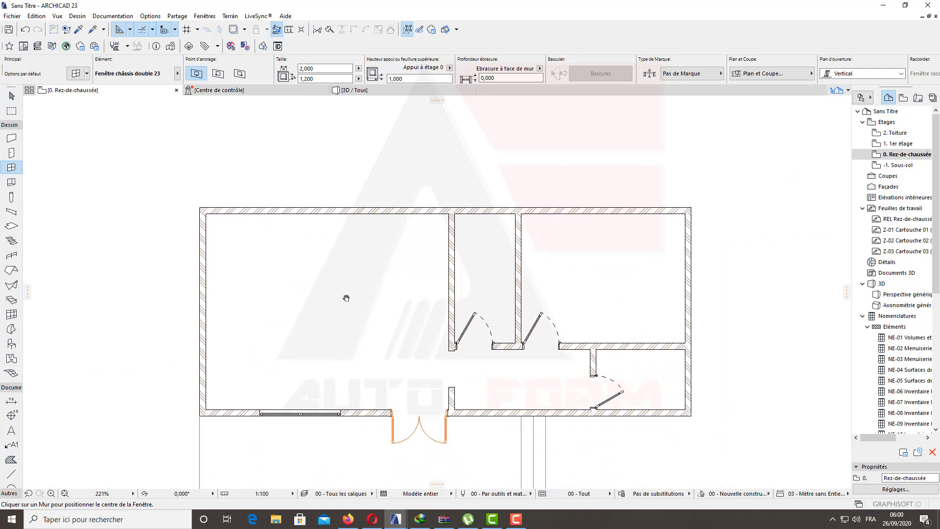
pyautogui.moveTo(502, 296); pyautogui.dragTo(463, 295, button='middle')
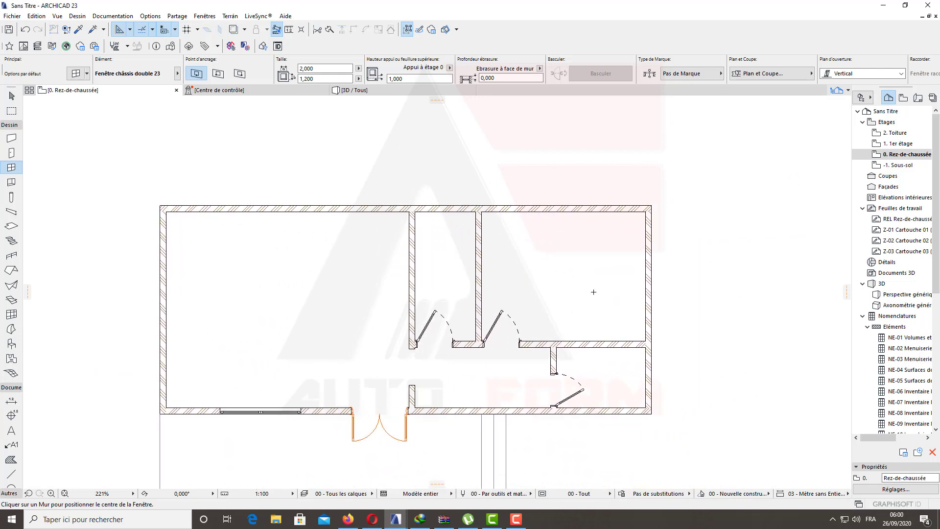
pyautogui.click(574, 207)
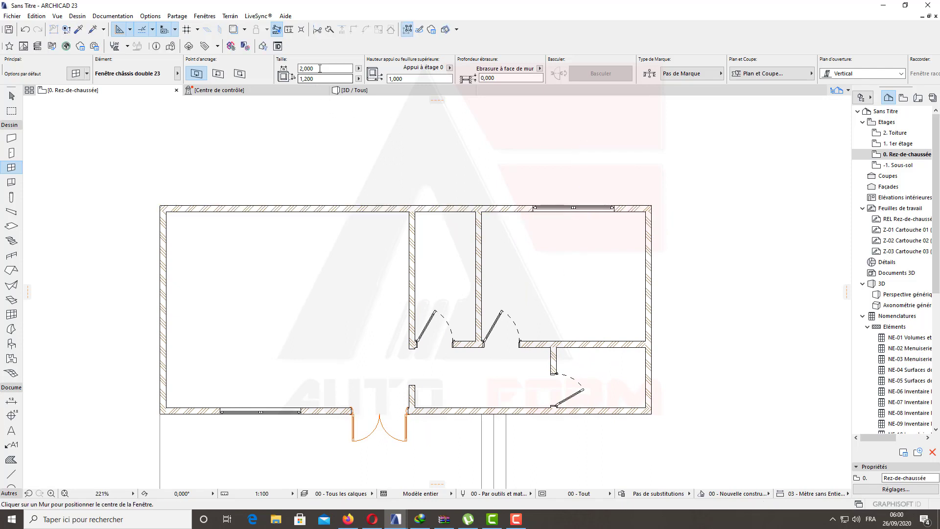
# - Set the window width to 1,200 and place one in the rear wall of the narrow middle room
pyautogui.write('1,')
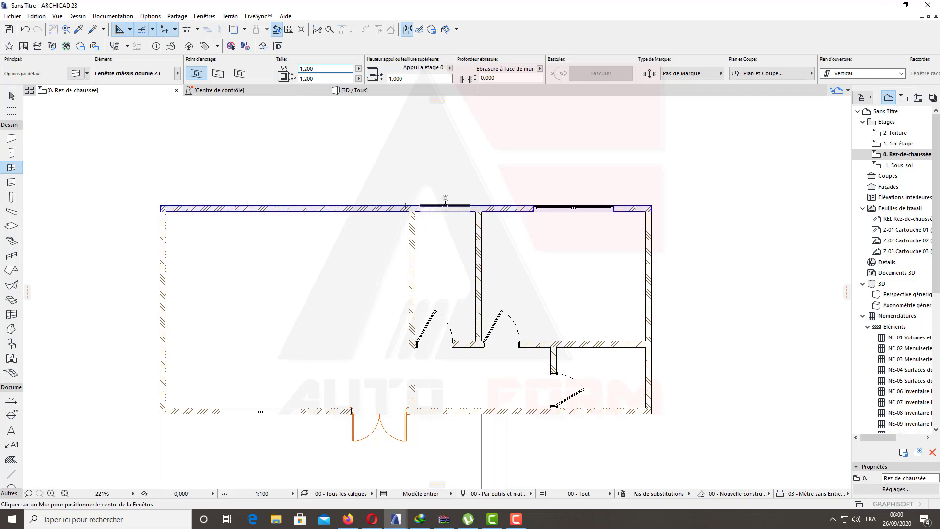
pyautogui.click(446, 201)
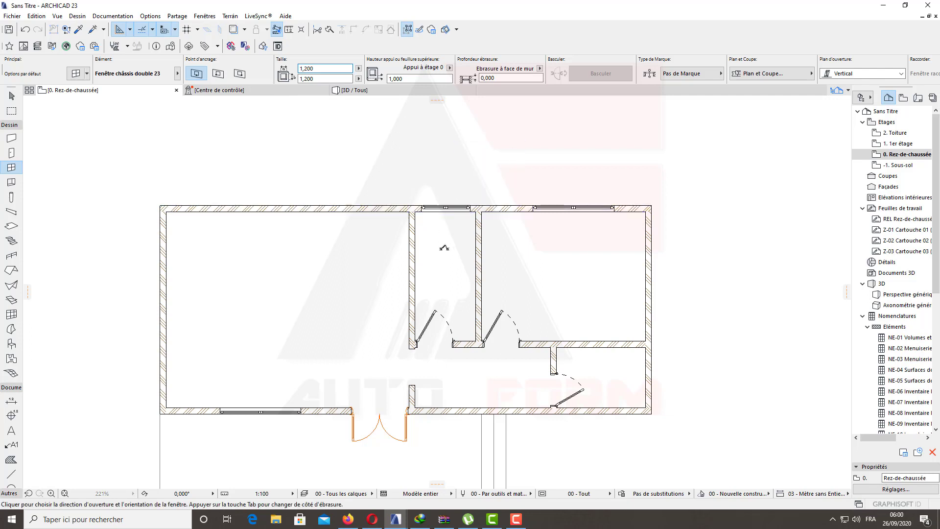
pyautogui.scroll(2, 583, 372)
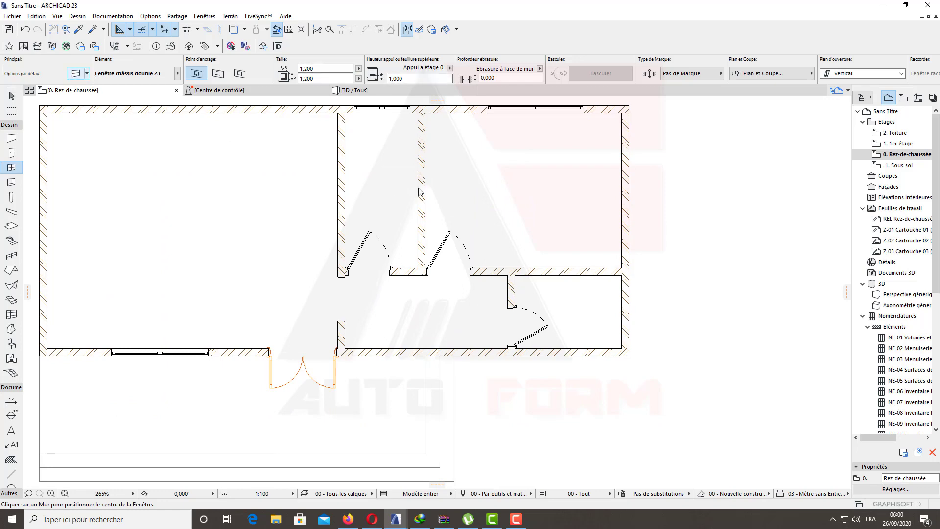
# - Set the default window to a sill height of 1,400, a height of 0,800 and a width of 0,700
pyautogui.hotkey('ctrl', 't')
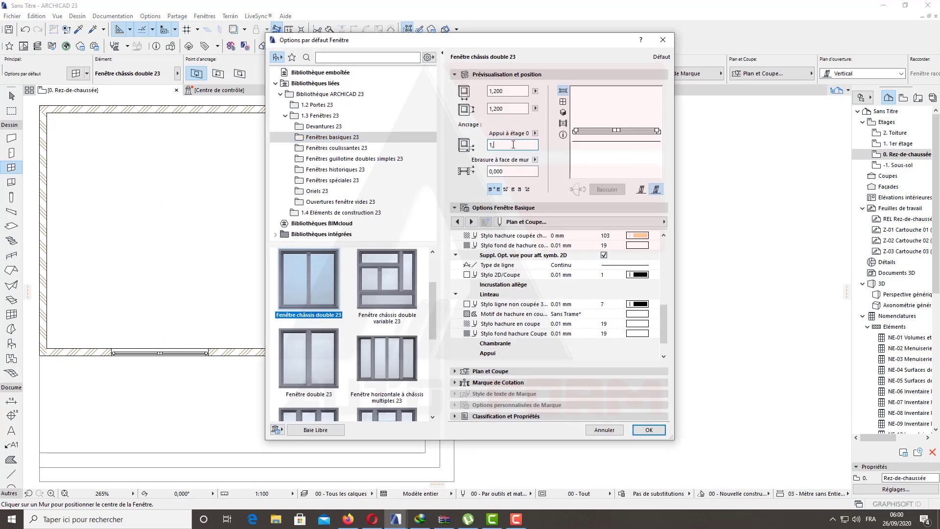
pyautogui.write('1,4')
pyautogui.click(510, 109)
pyautogui.write('0,8')
pyautogui.hotkey('shift', 'Tab')
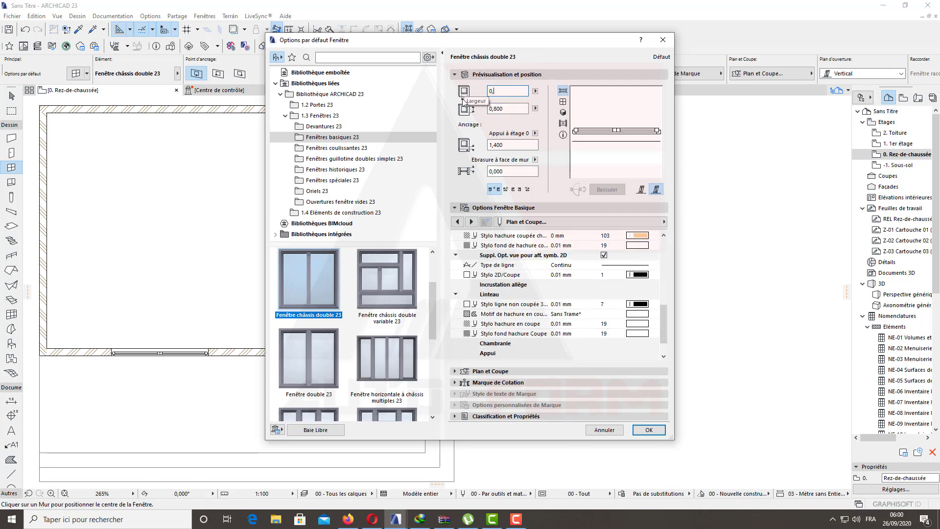
pyautogui.press('Return')
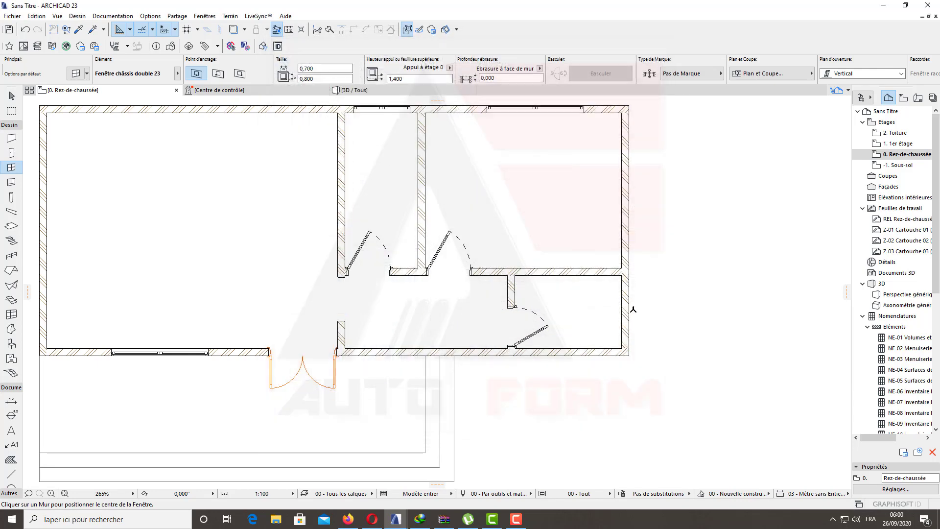
# - Place the 0,700 by 0,800 window in the outer side wall of the small room and leave the Window tool
pyautogui.click(633, 309)
pyautogui.click(552, 299)
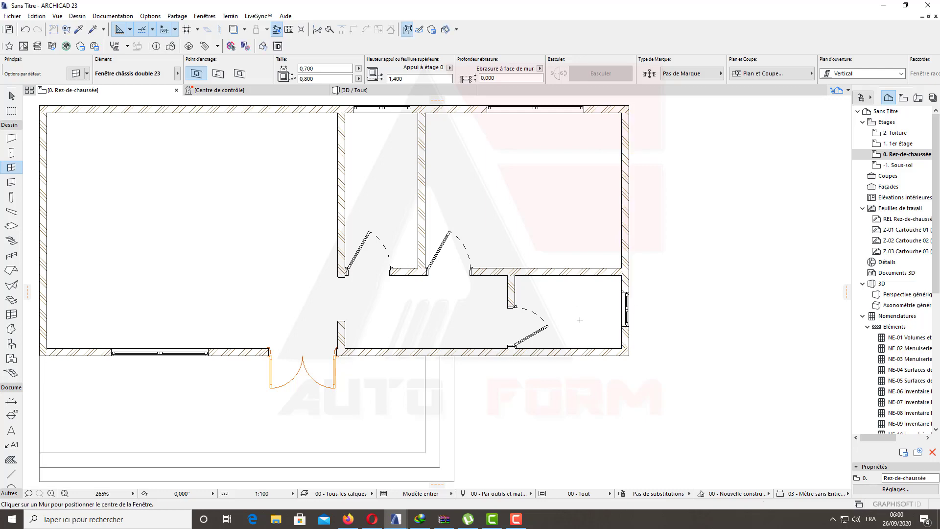
pyautogui.press('Escape')
# - Switch to the 3D view, select the large window in the front wall and flip it within the wall
pyautogui.scroll(-2, 508, 320)
pyautogui.moveTo(344, 345); pyautogui.dragTo(409, 358, button='middle')
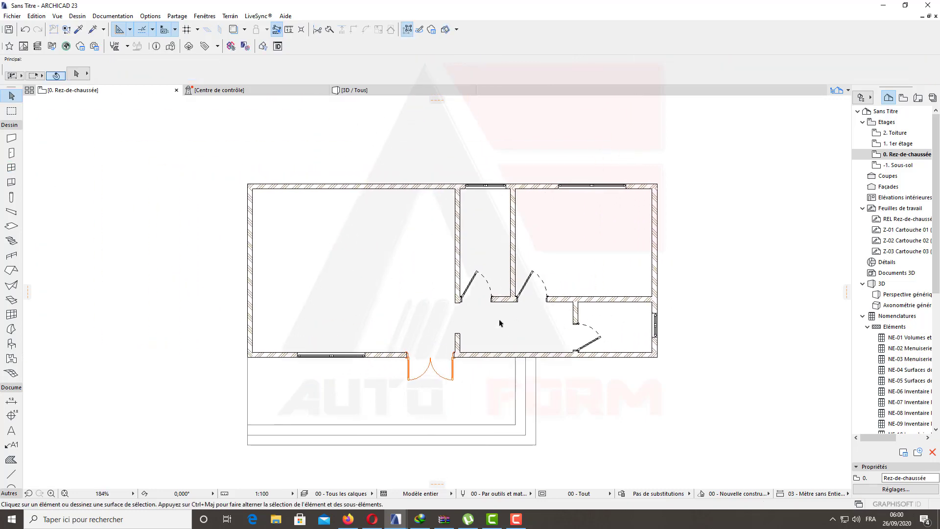
pyautogui.scroll(1, 699, 352)
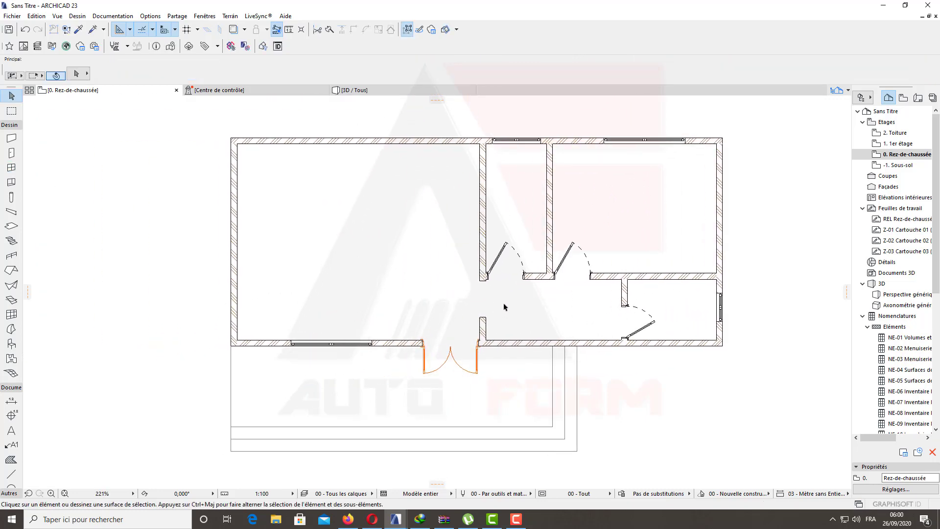
pyautogui.scroll(1, 504, 307)
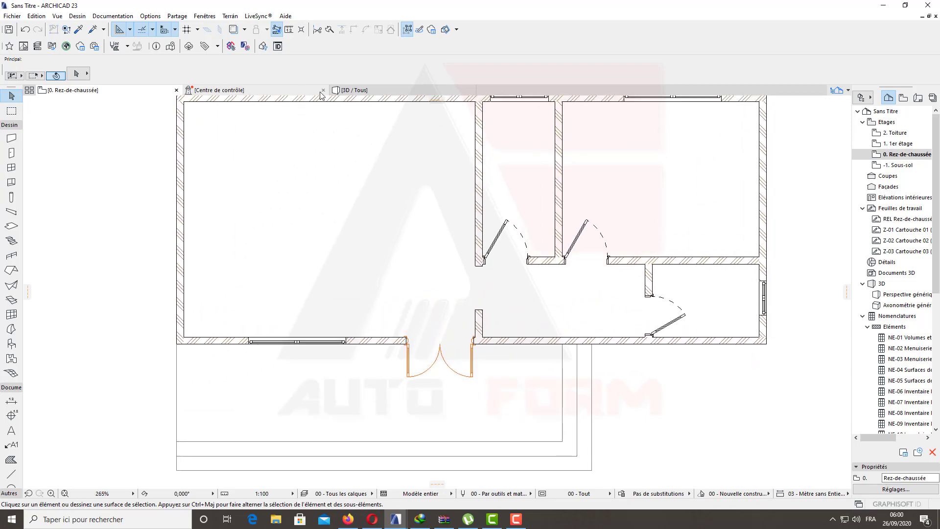
pyautogui.click(343, 90)
pyautogui.scroll(-4, 437, 290)
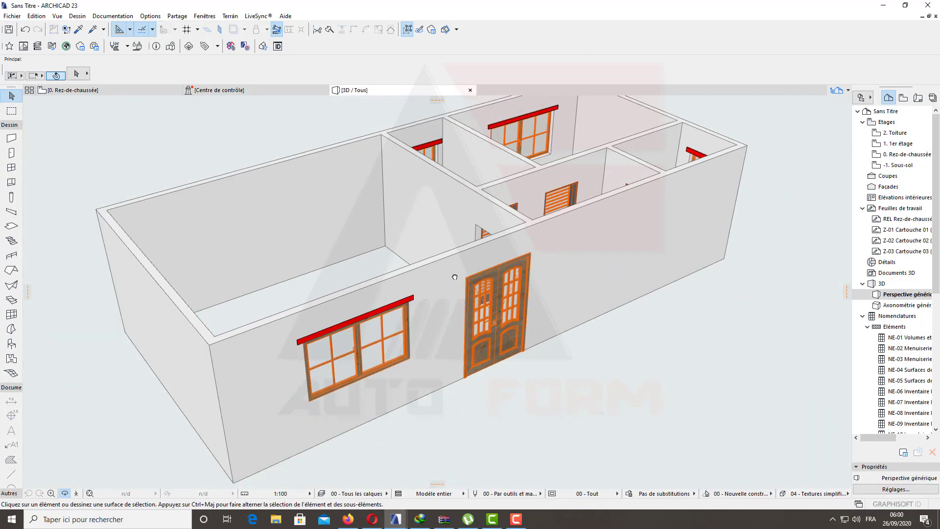
pyautogui.moveTo(455, 277); pyautogui.dragTo(274, 369)
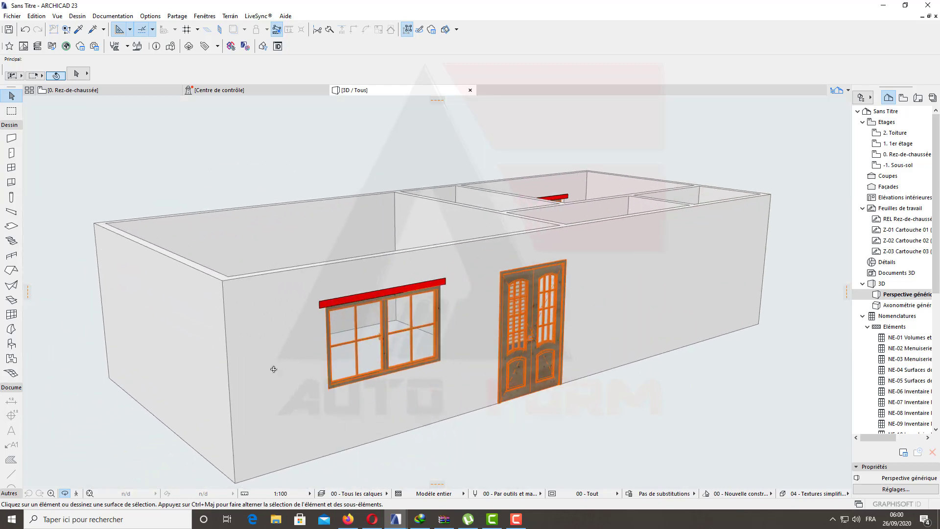
pyautogui.click(388, 332)
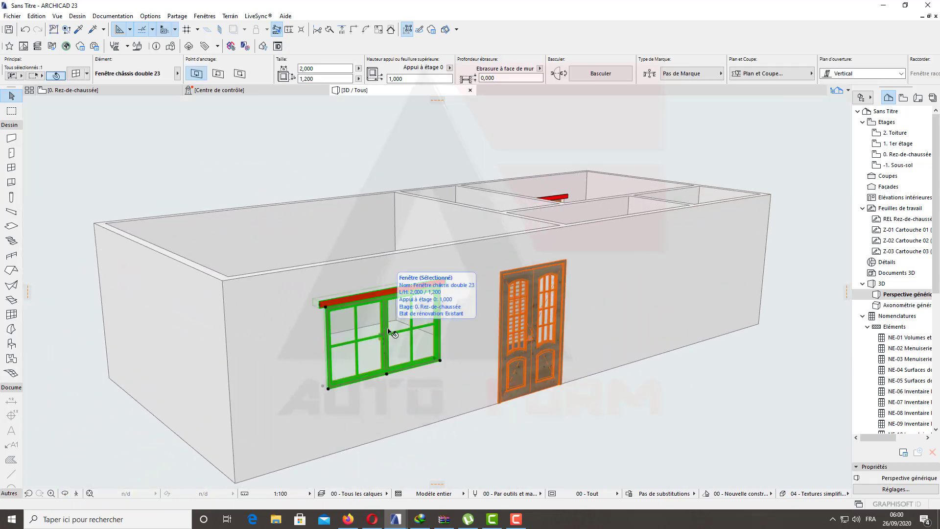
pyautogui.scroll(5, 431, 343)
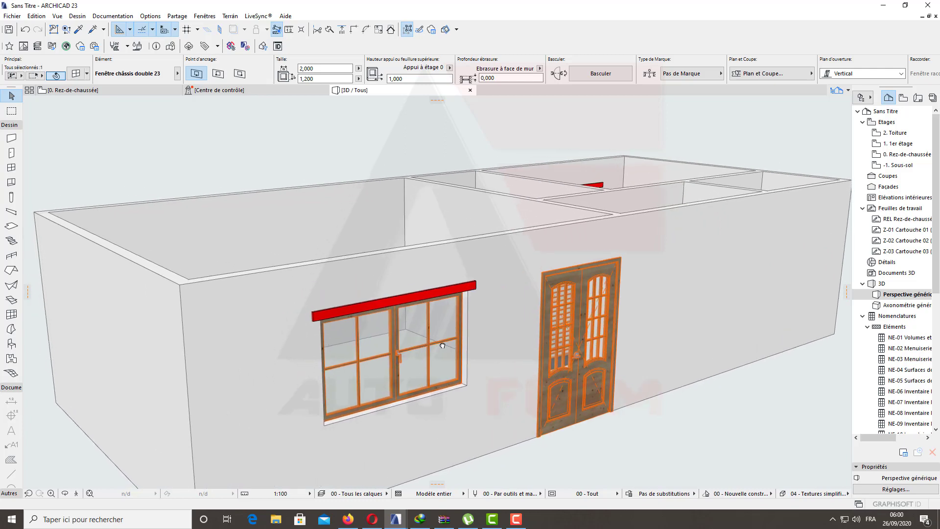
# - Inspect the flipped window in the front wall up close and undo the flip
pyautogui.moveTo(442, 346); pyautogui.dragTo(430, 399)
pyautogui.scroll(3, 439, 410)
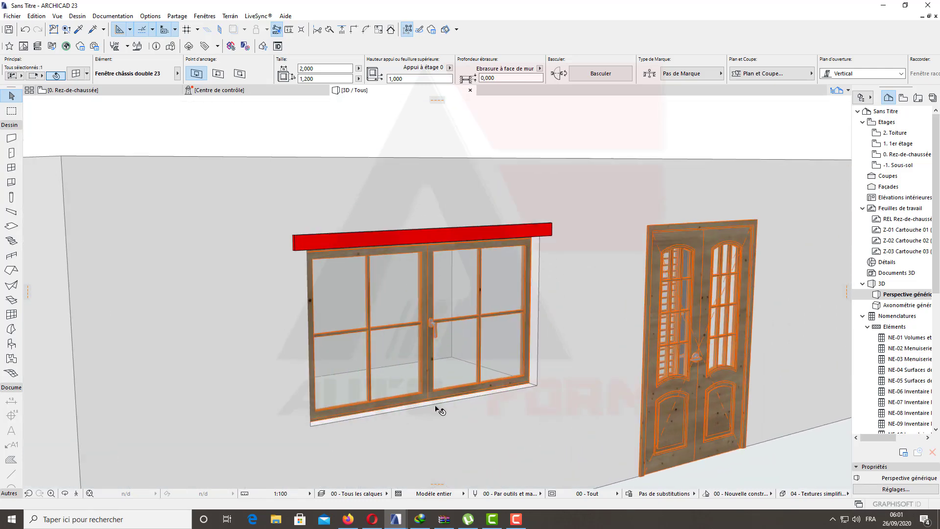
pyautogui.scroll(5, 439, 410)
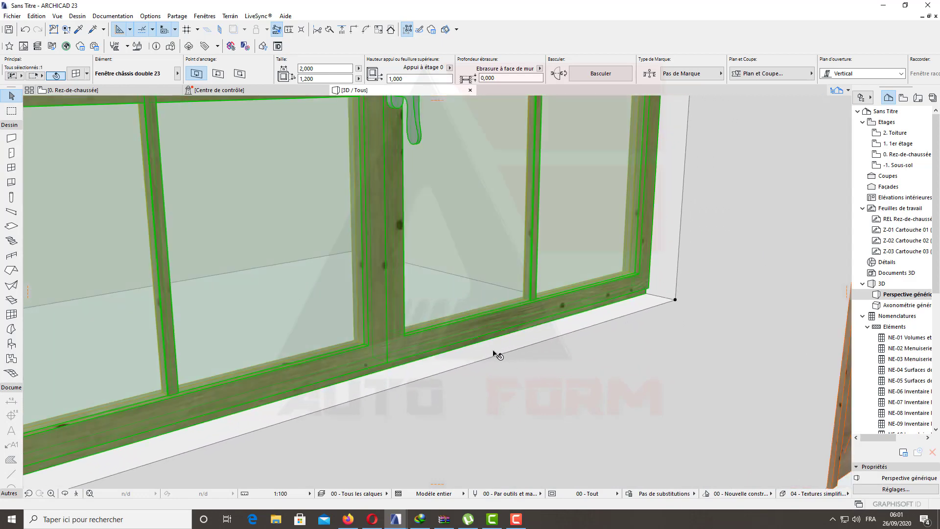
pyautogui.scroll(-5, 497, 355)
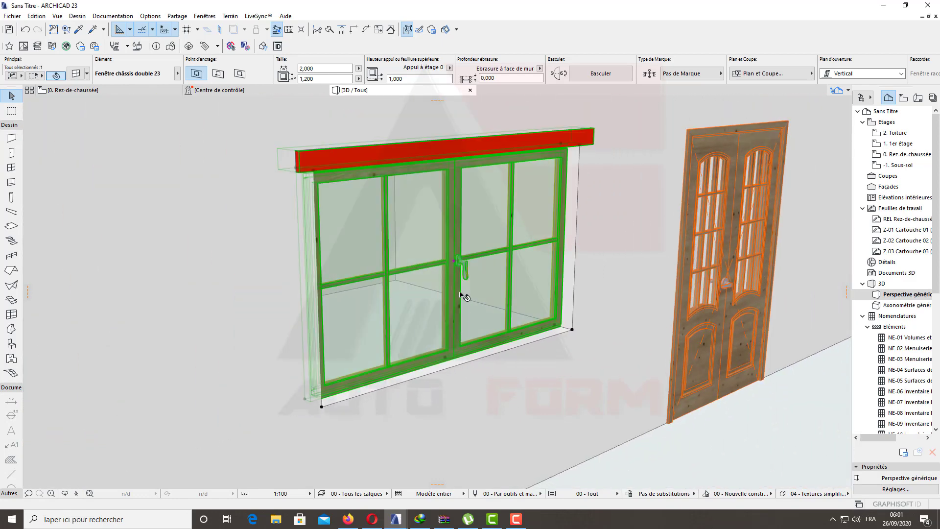
pyautogui.hotkey('ctrl', 'z')
pyautogui.scroll(3, 465, 365)
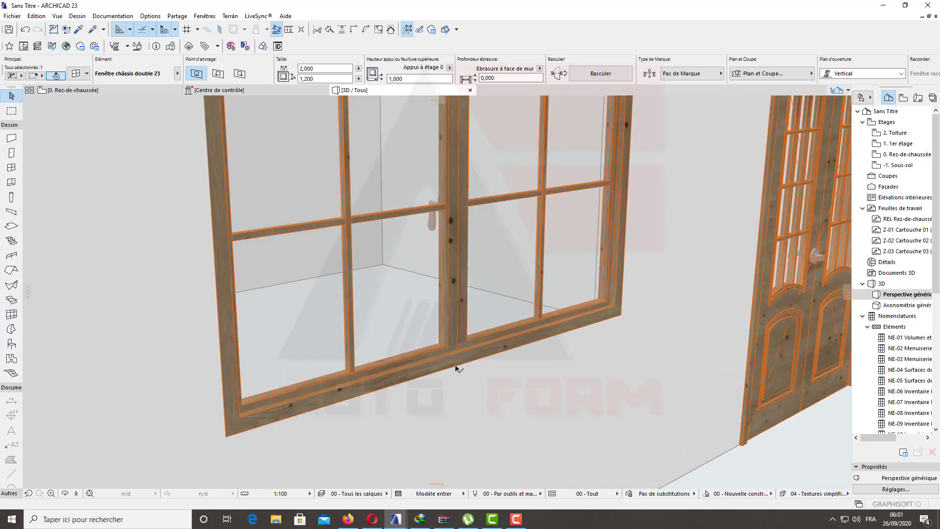
# - Flip the large front window back and forth within the wall to compare its two orientations
pyautogui.click(615, 70)
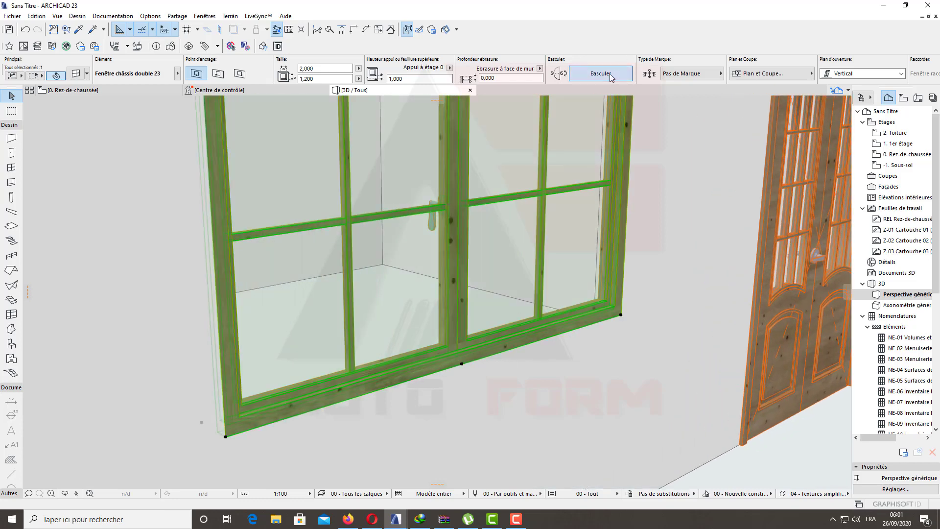
pyautogui.click(606, 79)
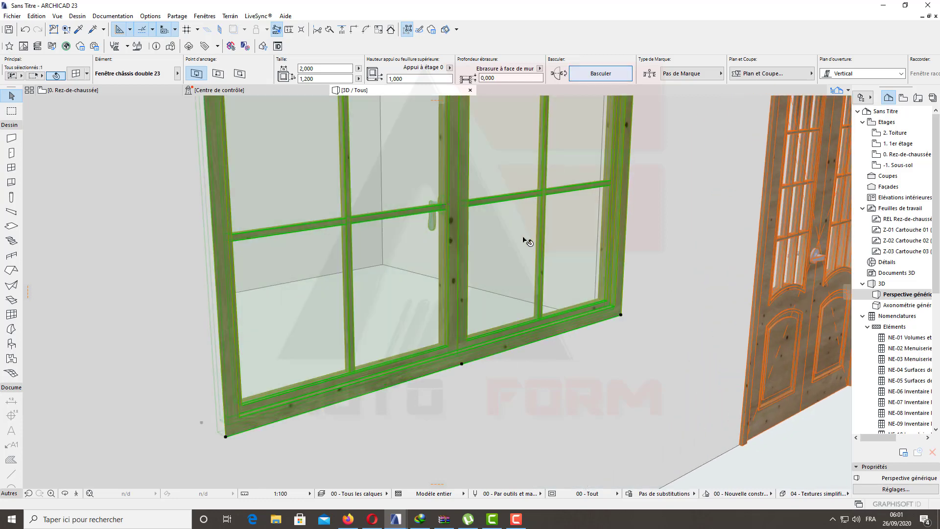
pyautogui.scroll(-5, 526, 241)
pyautogui.click(600, 75)
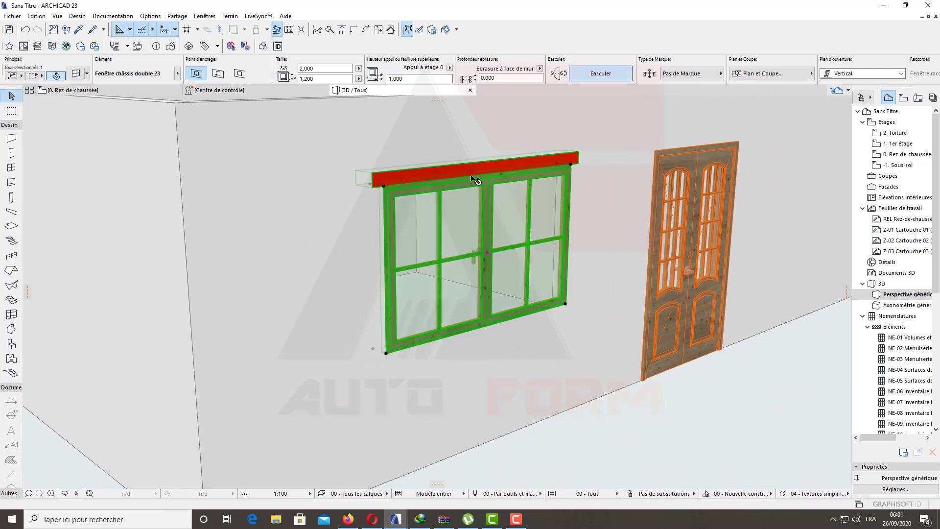
pyautogui.click(588, 73)
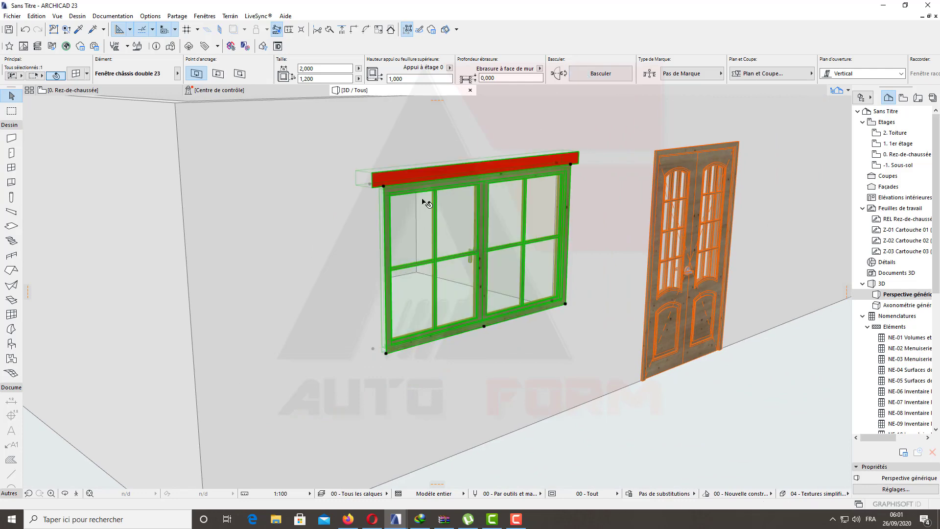
pyautogui.scroll(5, 480, 307)
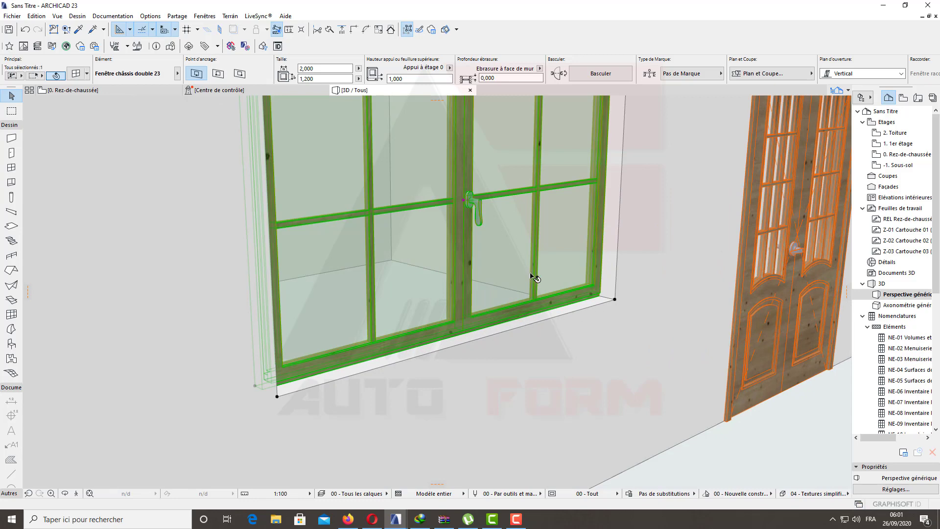
pyautogui.hotkey('ctrl', 'z')
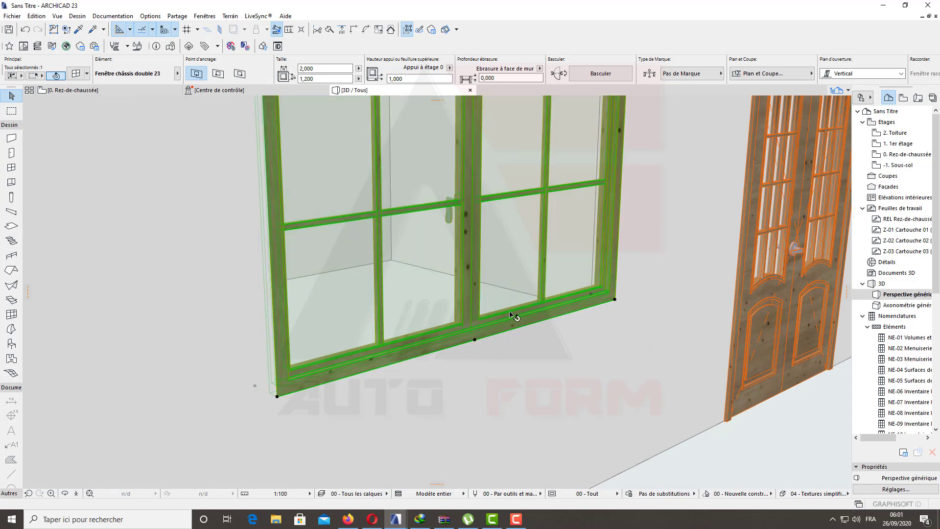
pyautogui.hotkey('ctrl', 'z')
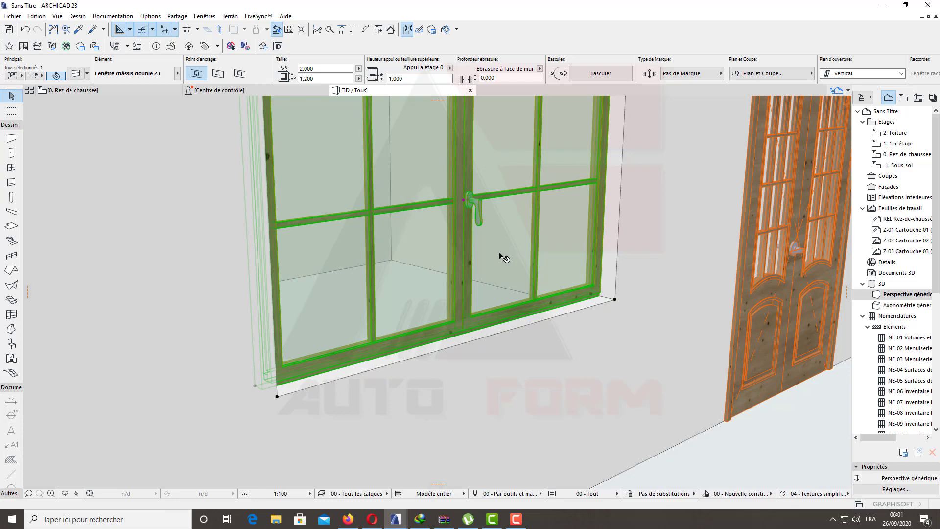
# - Check the front window's orientation from outside and return to the 0. Rez-de-chaussée floor plan
pyautogui.scroll(-8, 502, 257)
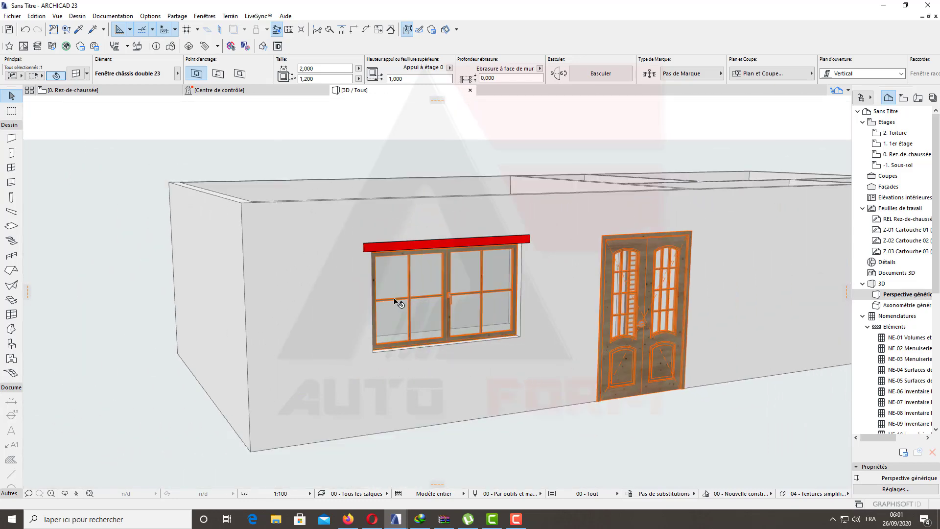
pyautogui.keyDown('shift'); pyautogui.moveTo(395, 302); pyautogui.dragTo(263, 146, button='middle'); pyautogui.keyUp('shift')
pyautogui.click(140, 91)
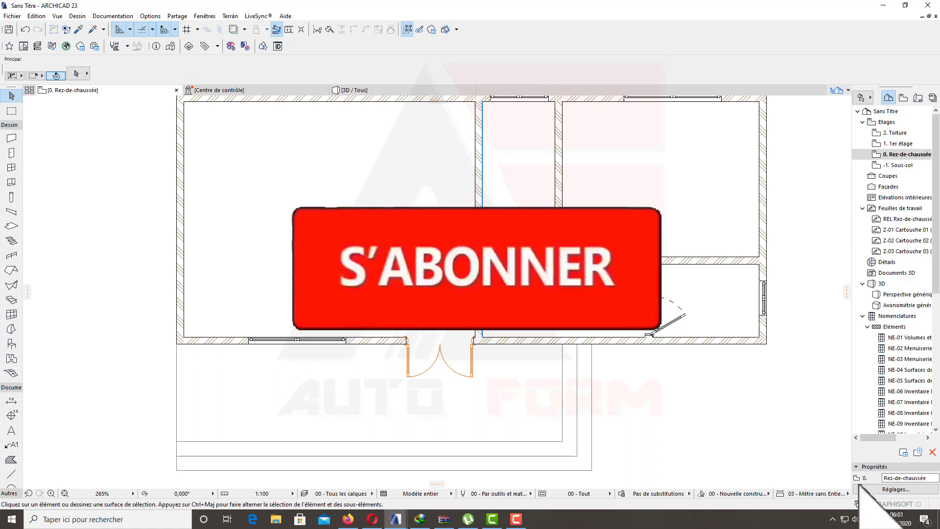
pyautogui.click(515, 519)
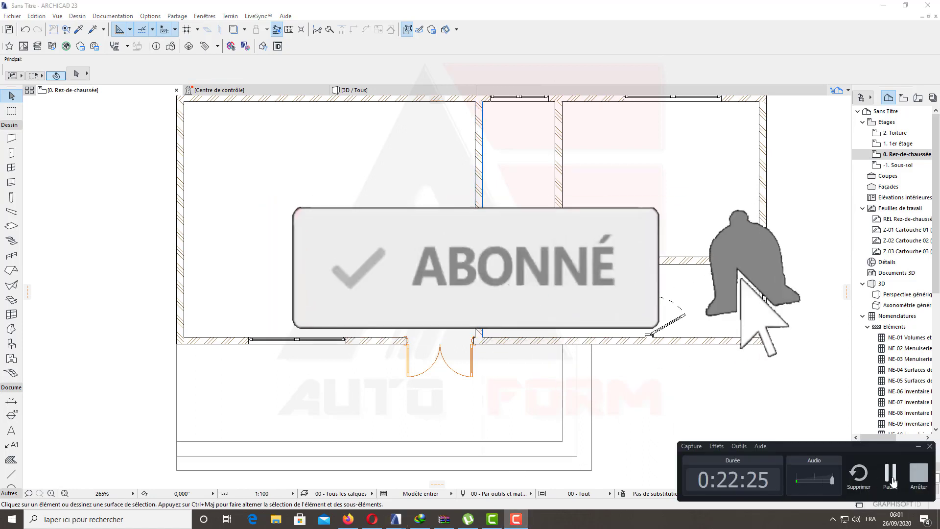